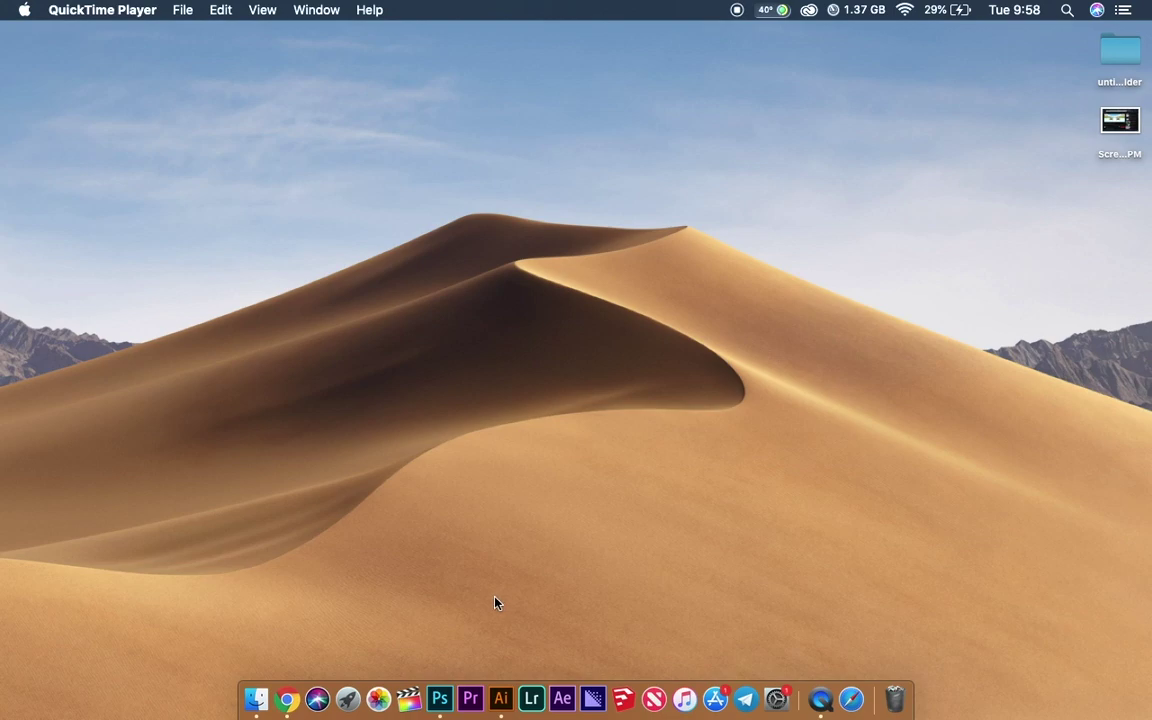
Launch Photoshop CC 2019 from the Dock to reach its start screen.
click(437, 698)
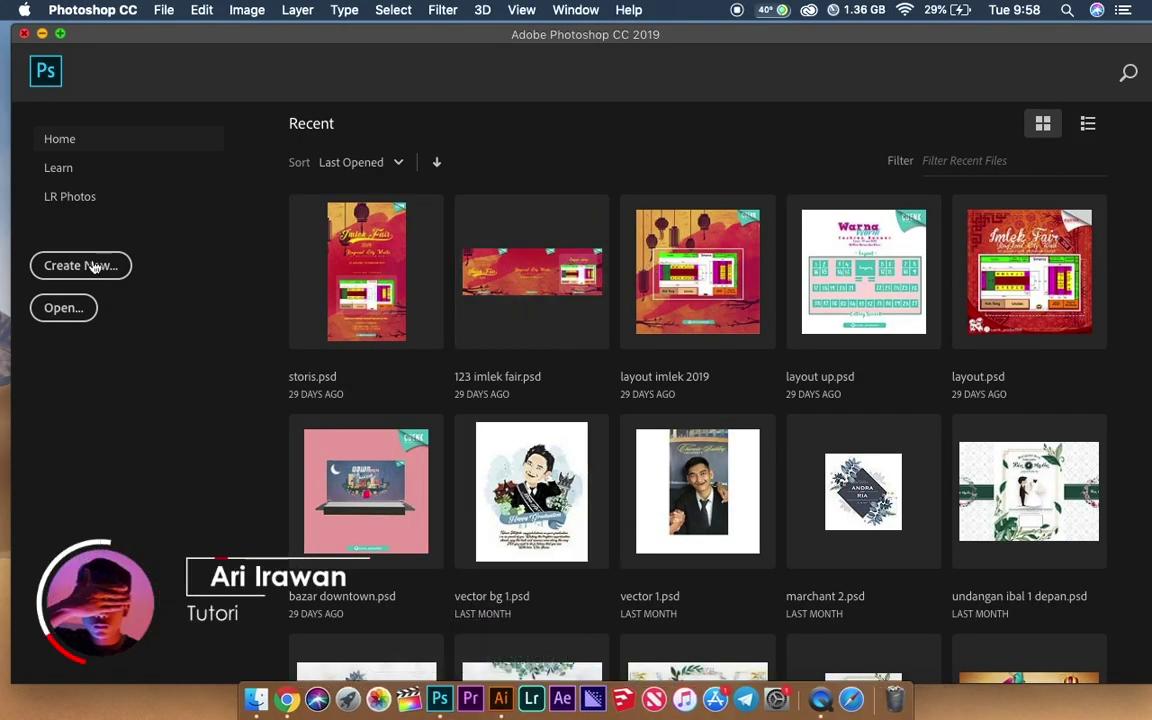
click(83, 268)
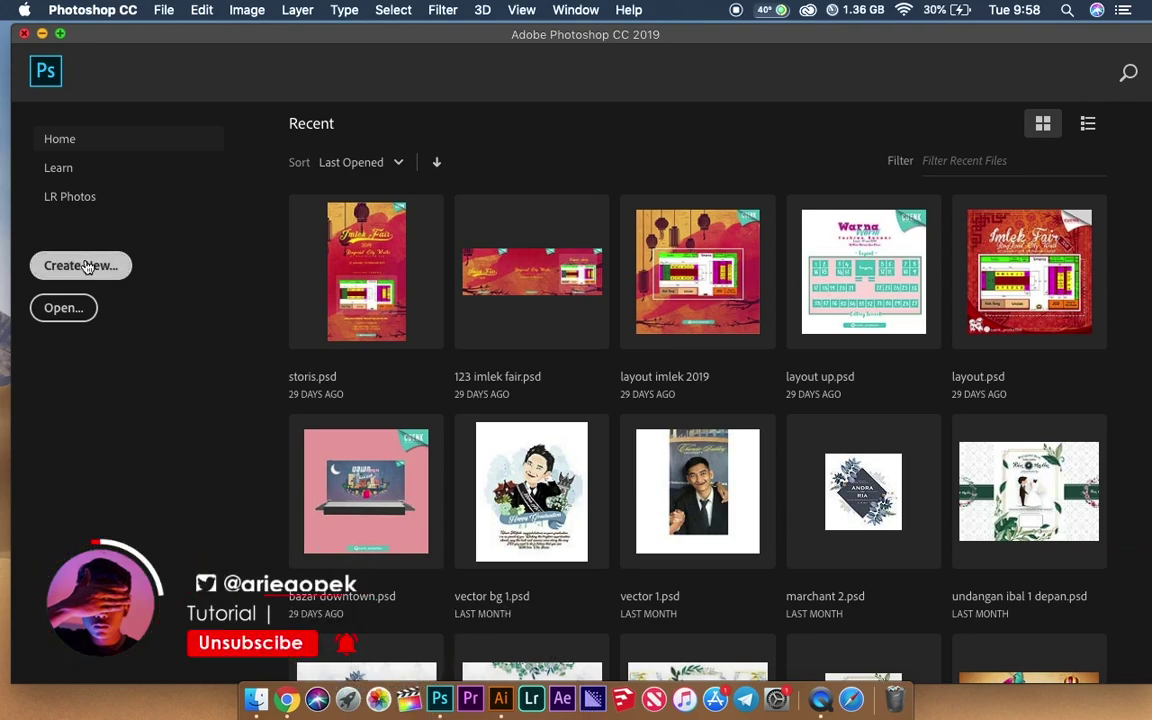
click(480, 685)
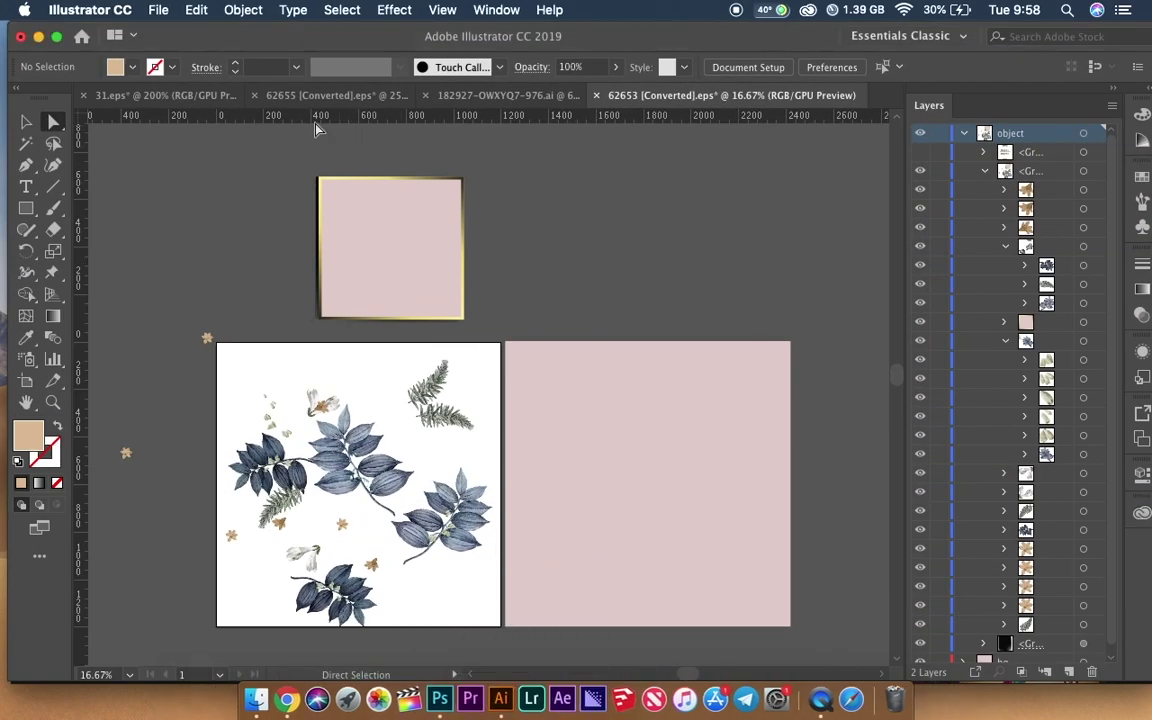
click(158, 97)
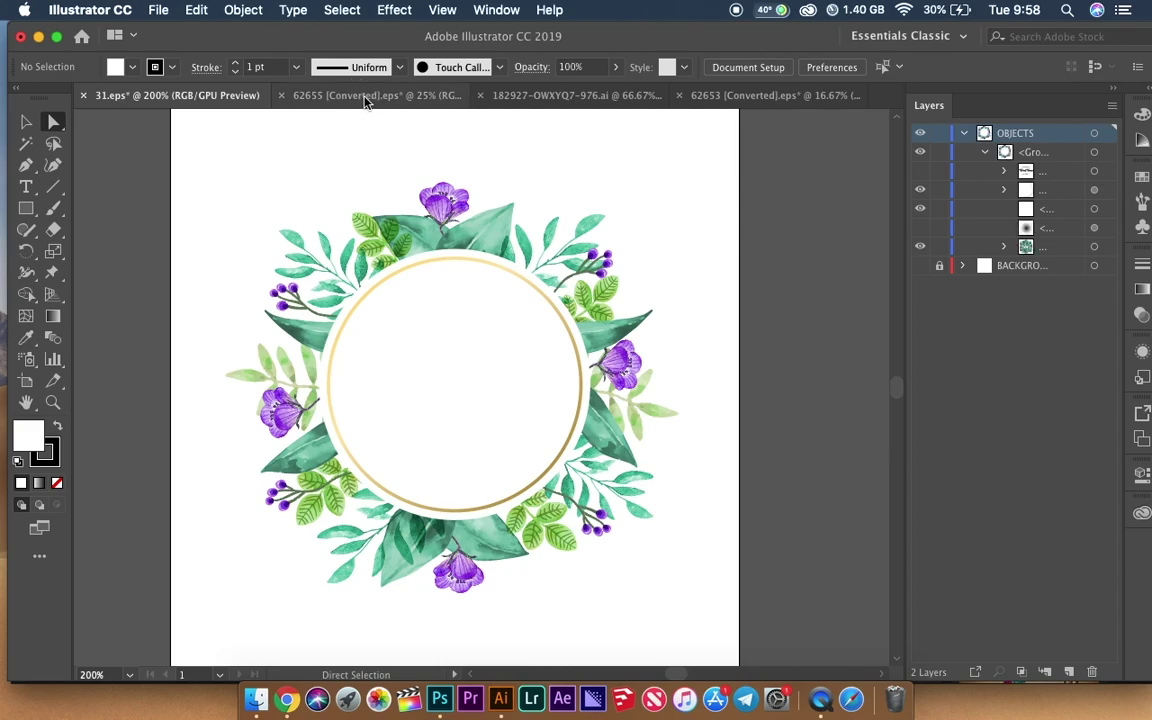
click(367, 98)
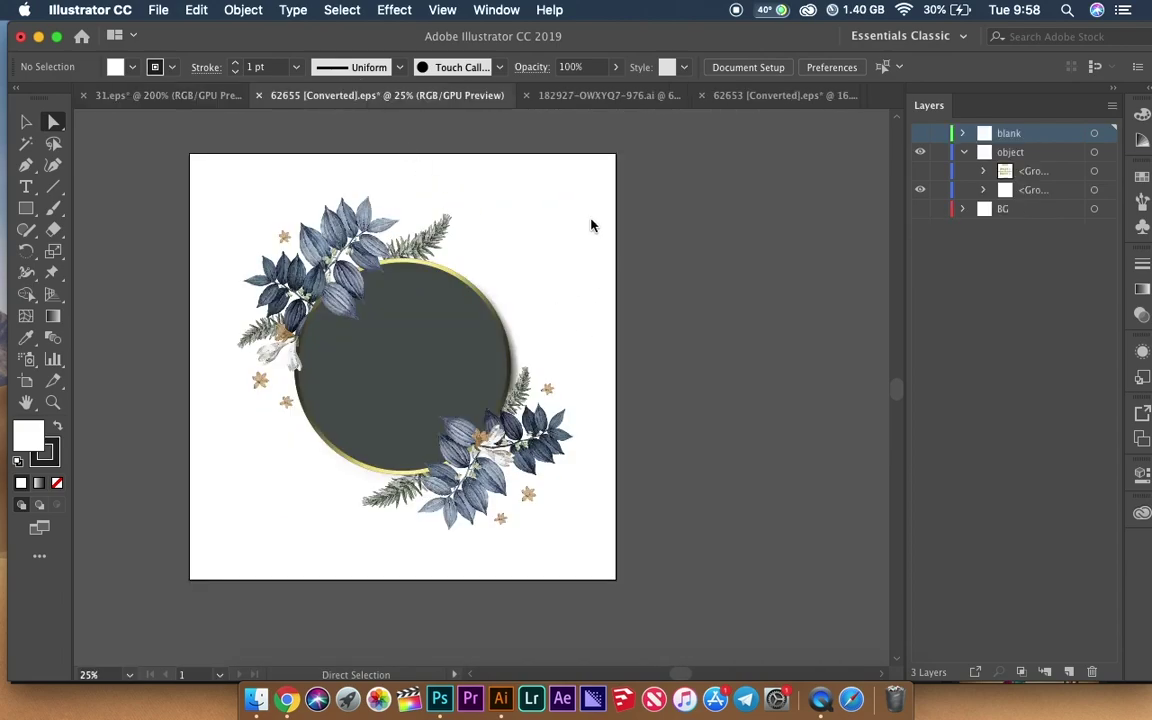
click(585, 97)
click(772, 97)
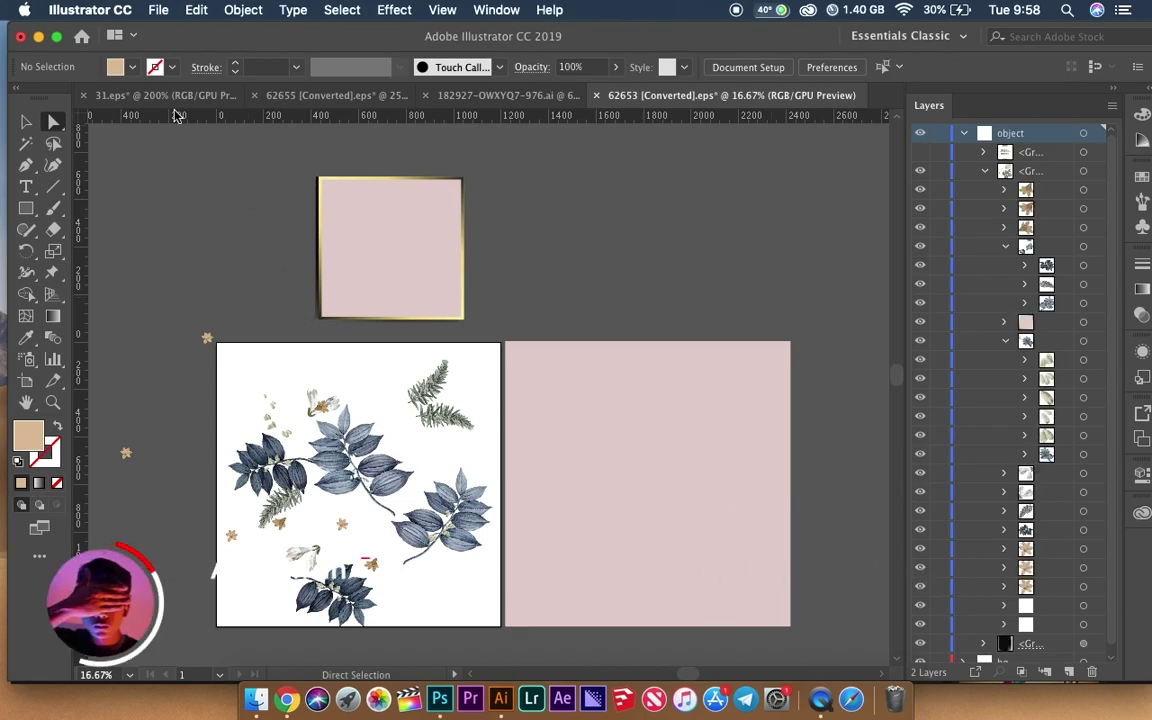
click(39, 37)
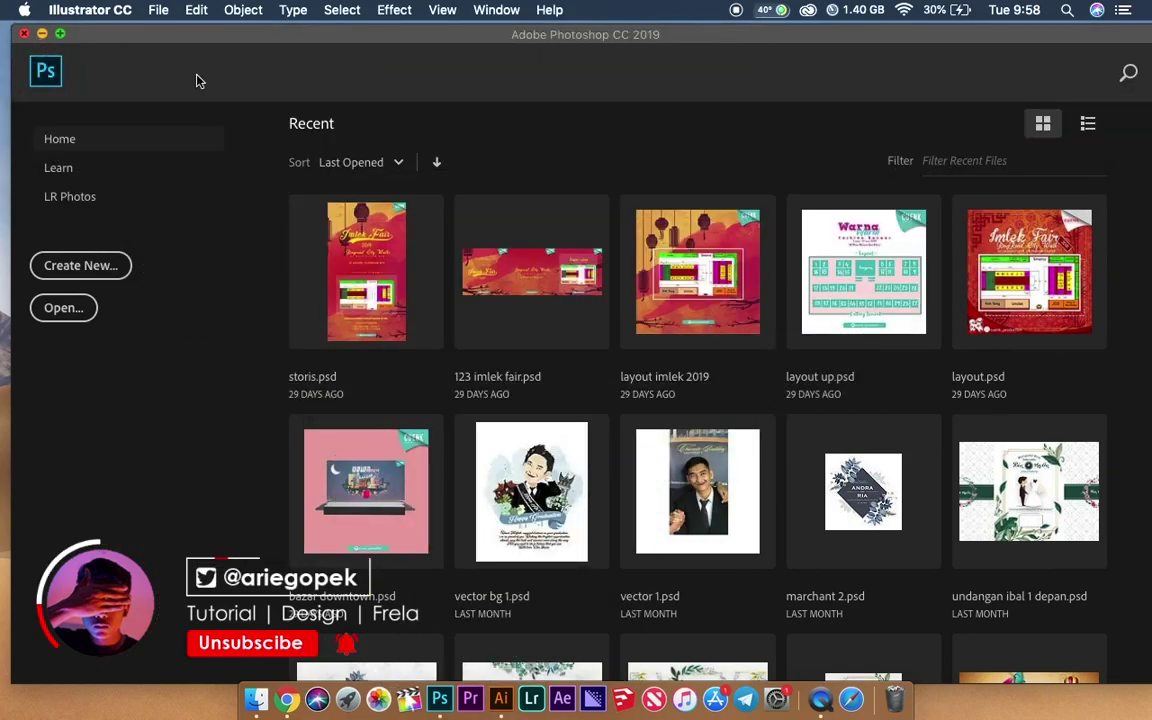
Create a new 720 × 720 px document with an artboard.
click(80, 266)
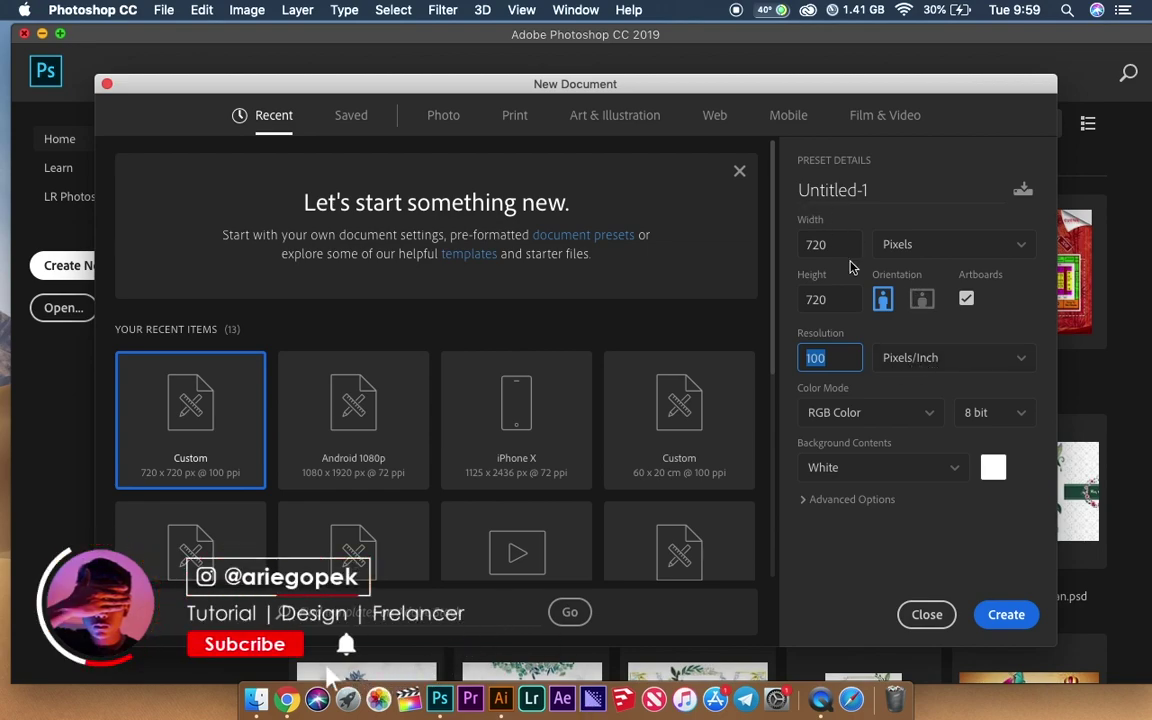
click(1008, 613)
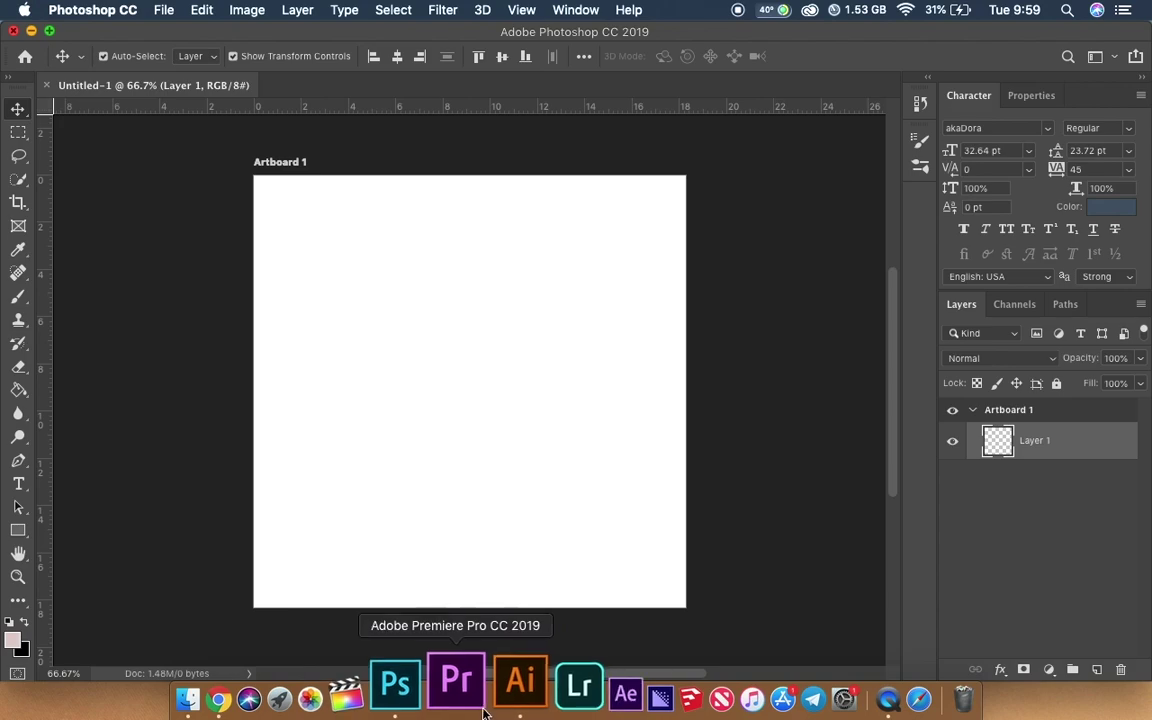
Place the plain pink card from Illustrator into the Photoshop document.
click(497, 703)
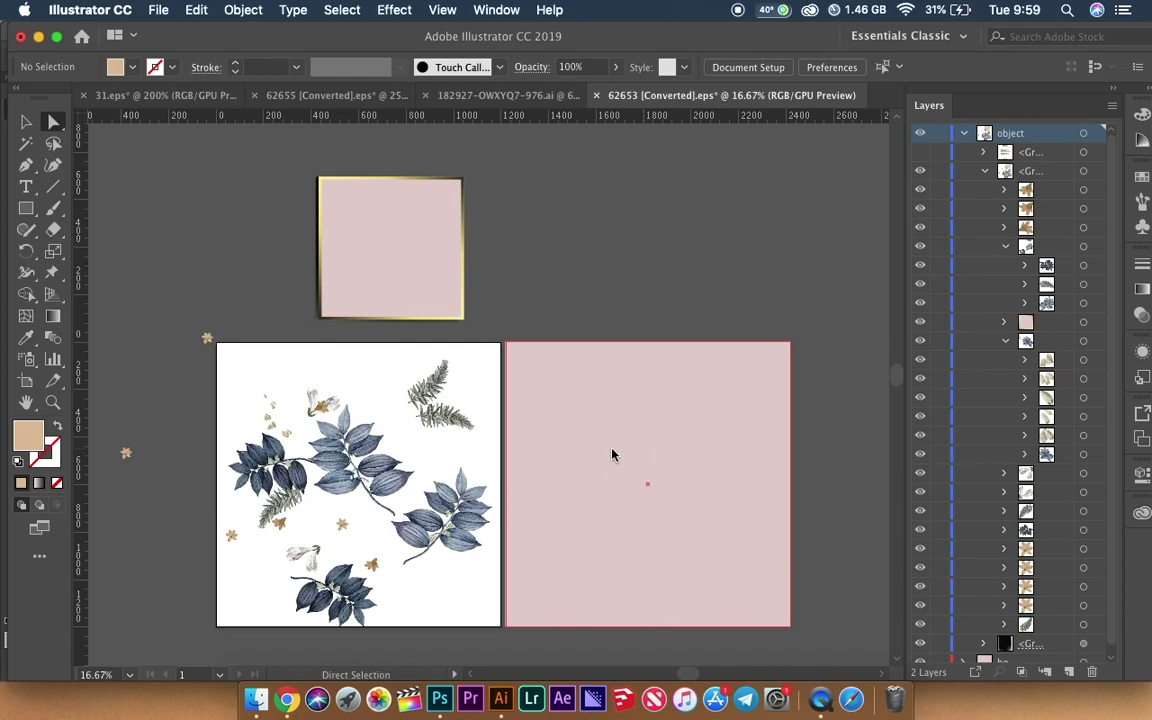
click(614, 456)
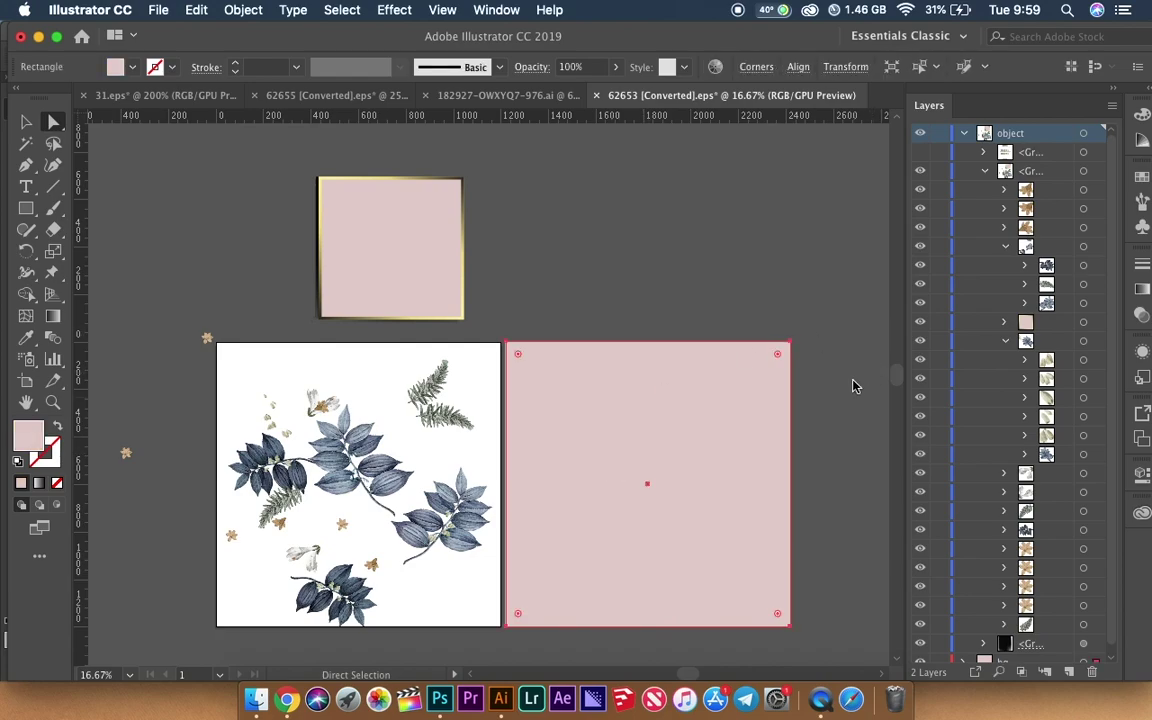
drag(678, 432, 510, 430)
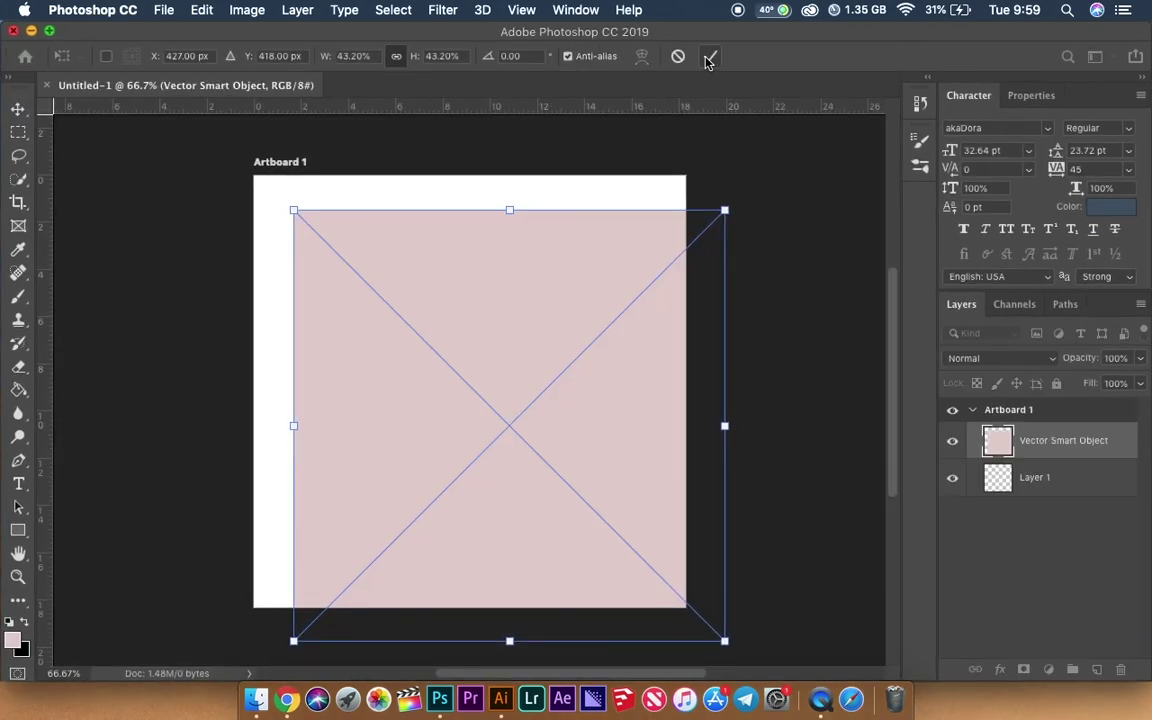
click(709, 58)
Sample the card's pink and fill Layer 1 with it using the Paint Bucket.
click(20, 250)
click(637, 354)
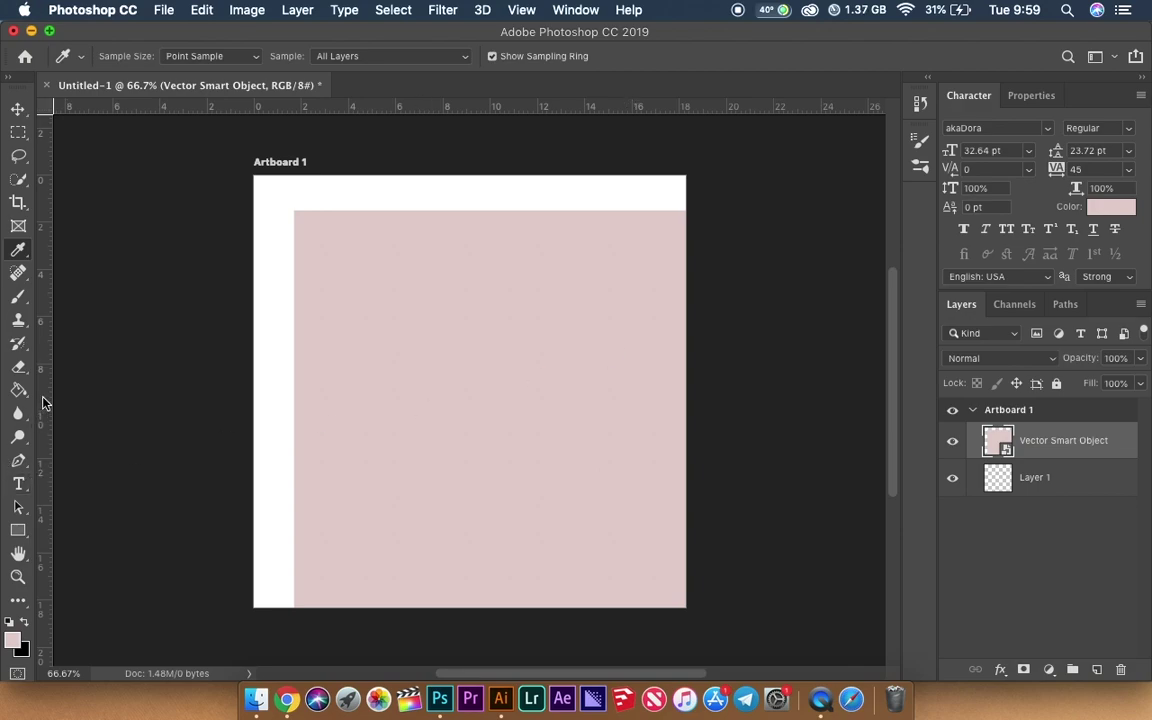
key(g)
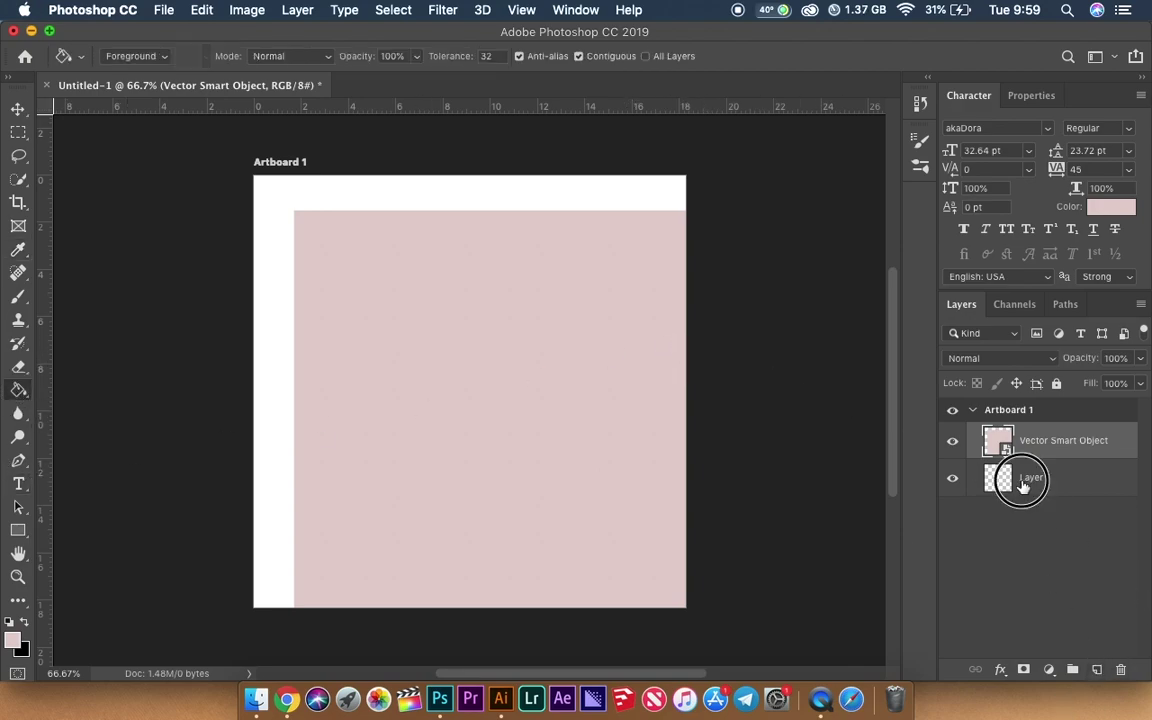
click(1022, 484)
click(268, 366)
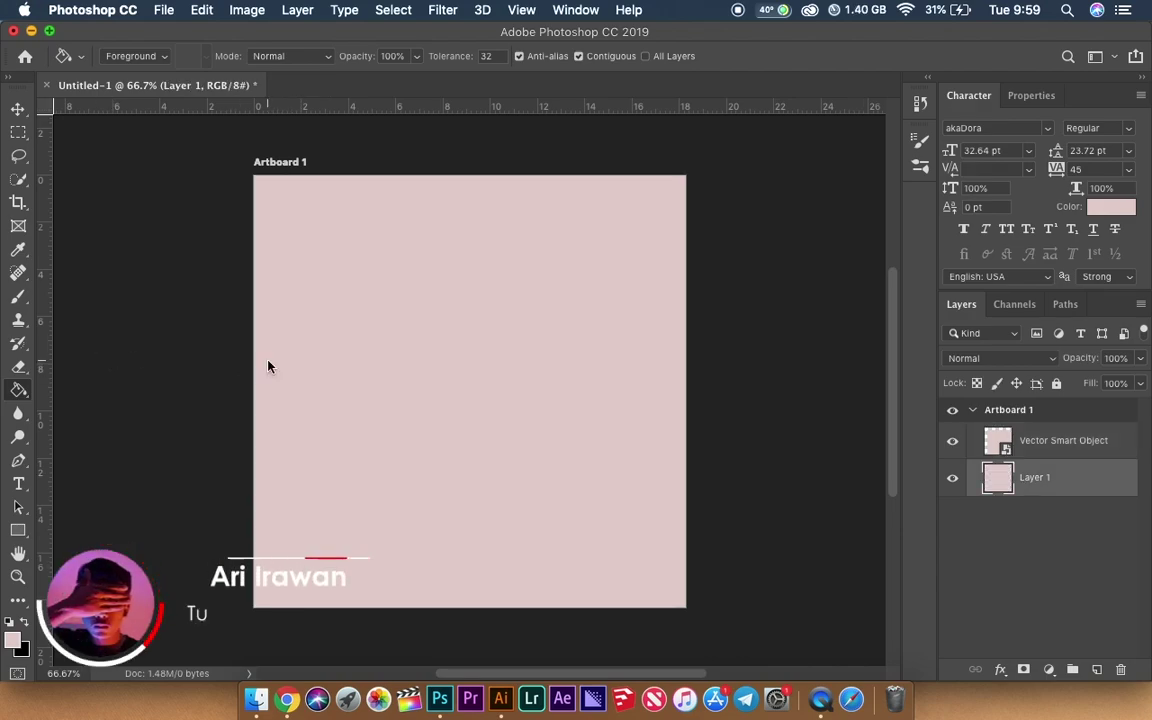
Delete the placed pink card and lock the pink-filled Layer 1.
key(v)
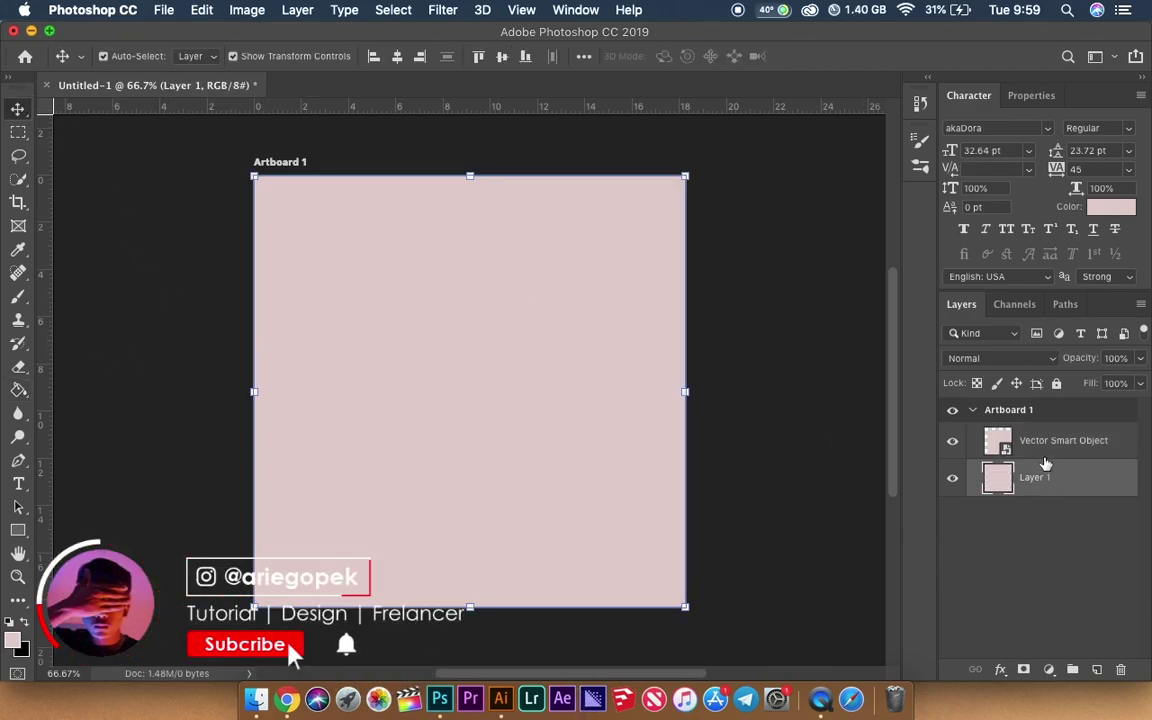
click(1045, 442)
key(BackSpace)
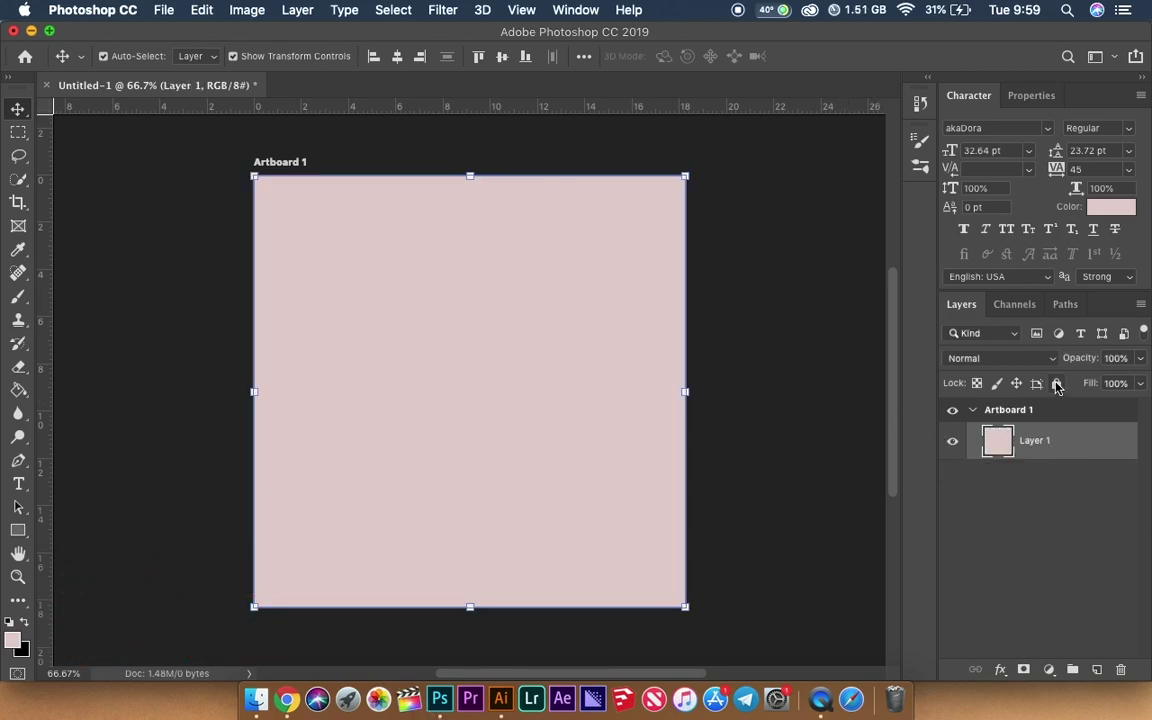
click(1056, 384)
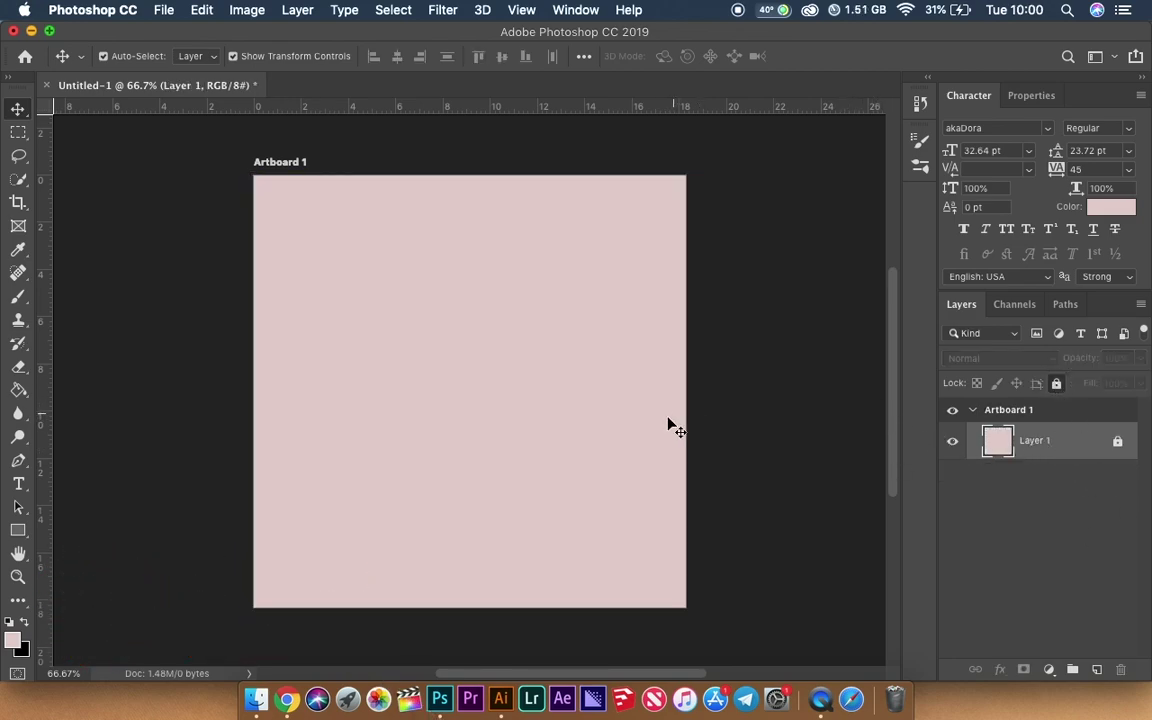
click(501, 695)
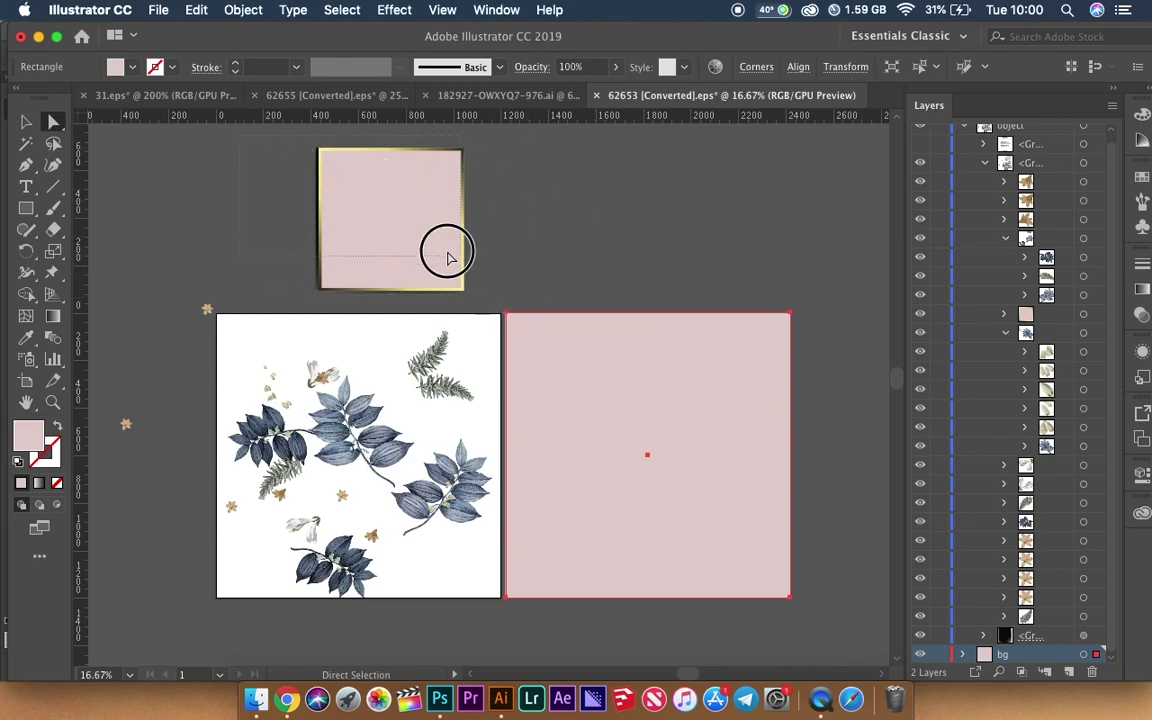
Draw a large square on the pink artboard with the Rectangle tool.
key(super+z)
key(super+z)
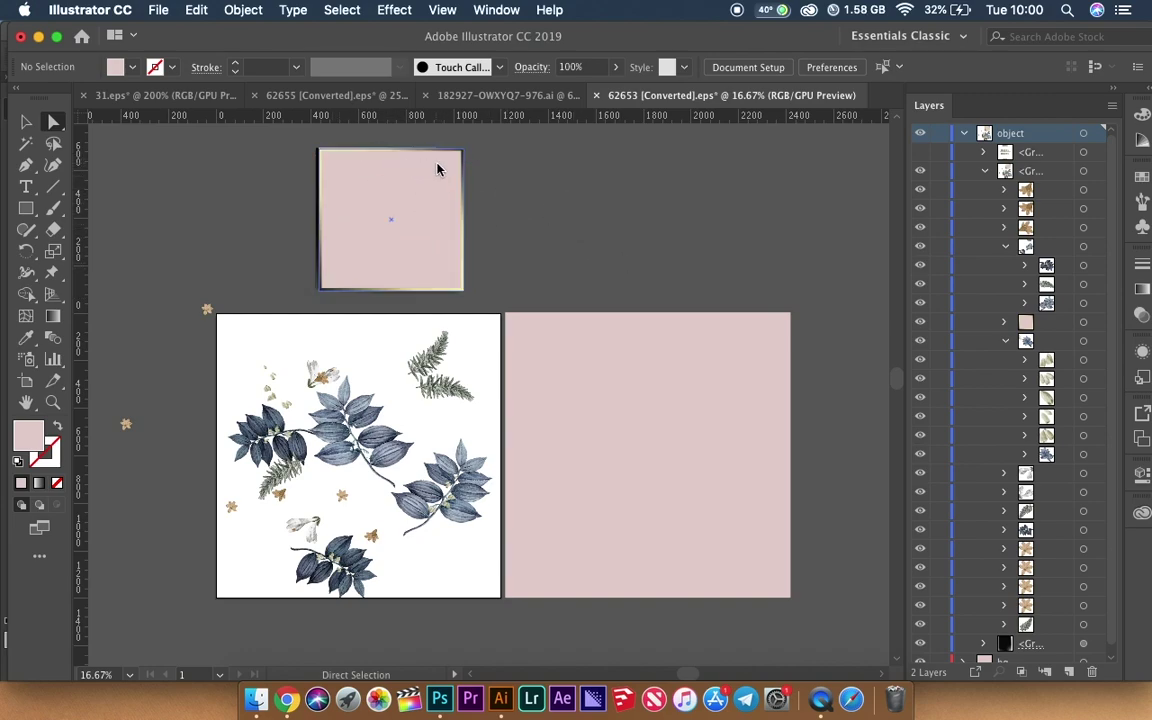
click(440, 684)
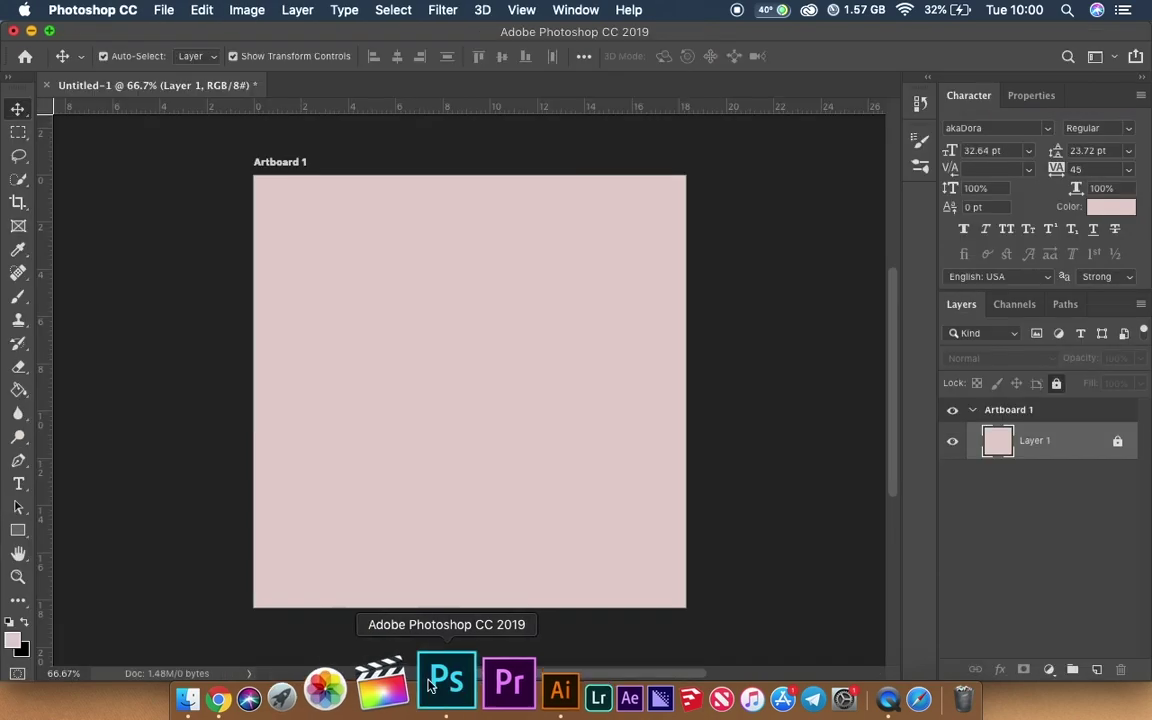
click(18, 533)
drag(322, 236, 618, 533)
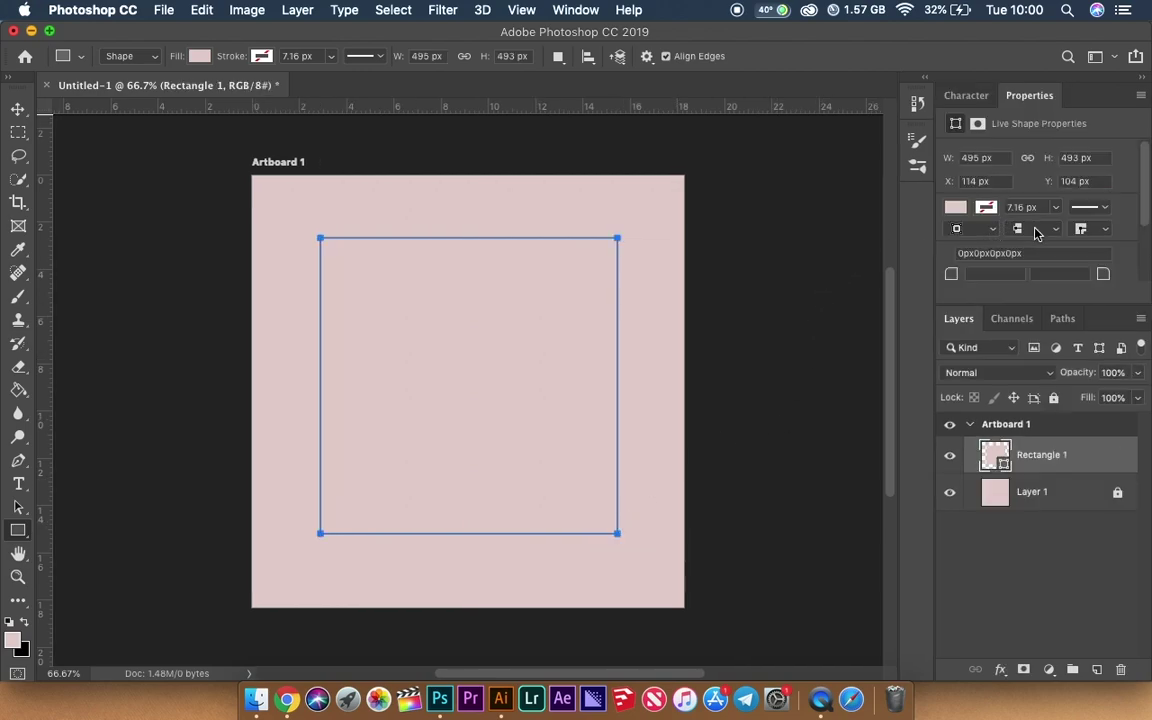
Give the square no fill and a thick black outline of about 10 px.
click(957, 208)
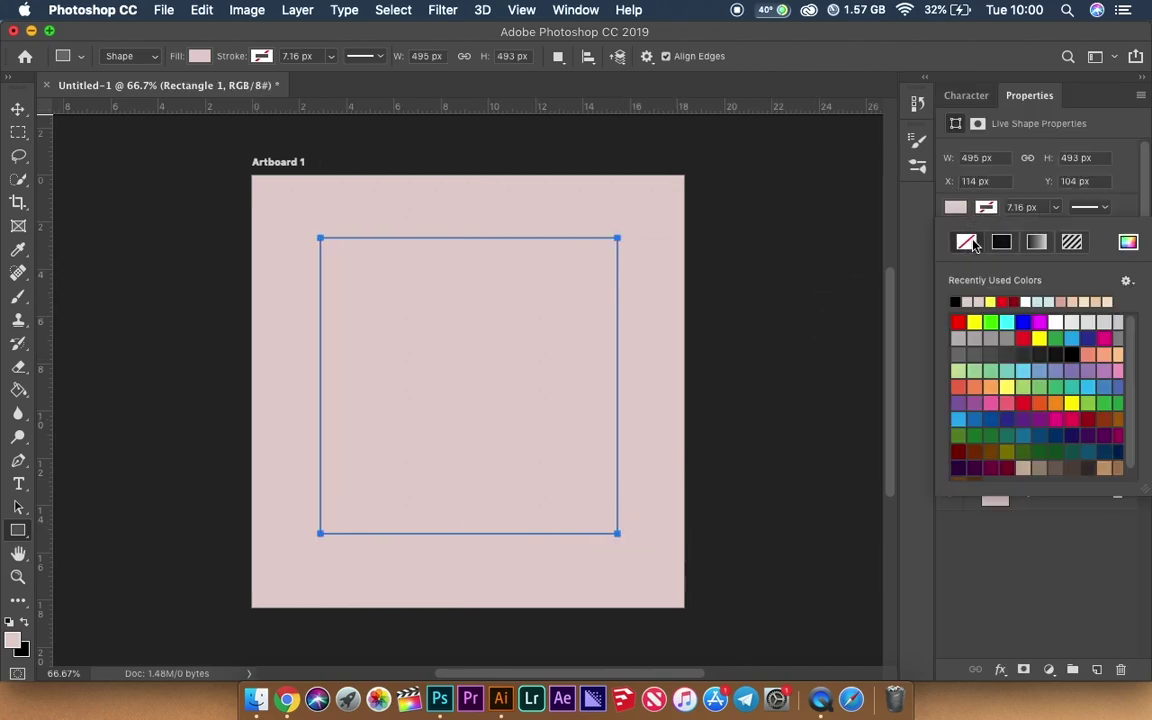
click(987, 208)
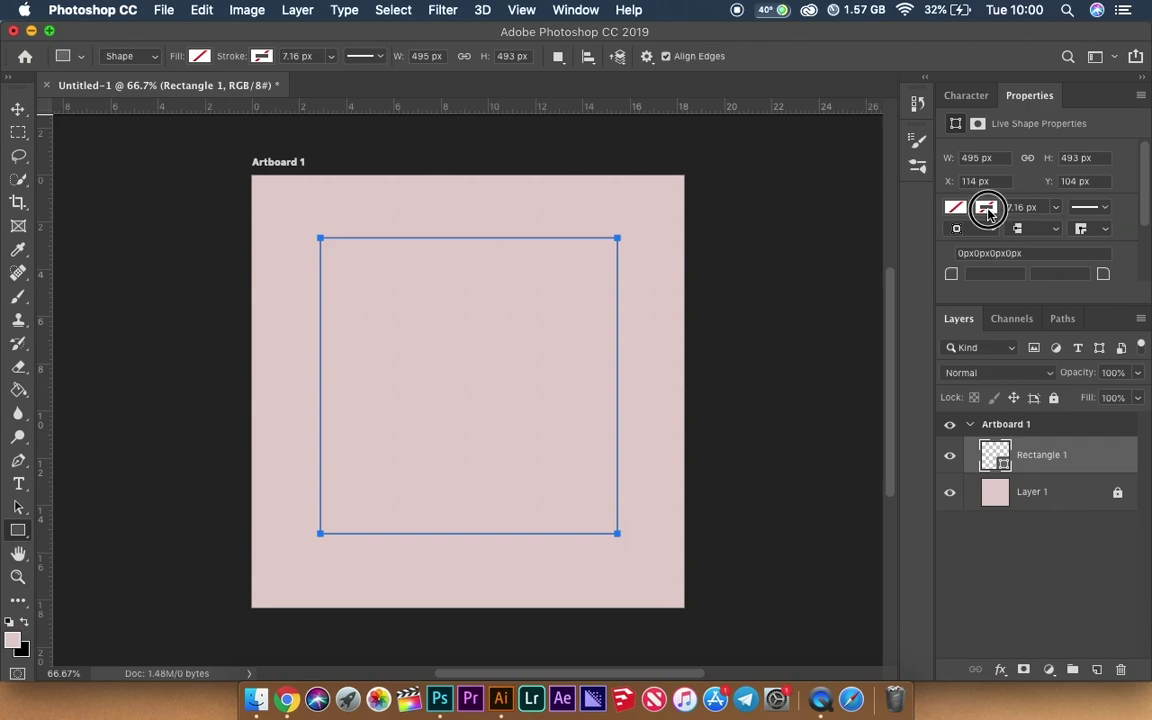
click(987, 208)
click(1003, 243)
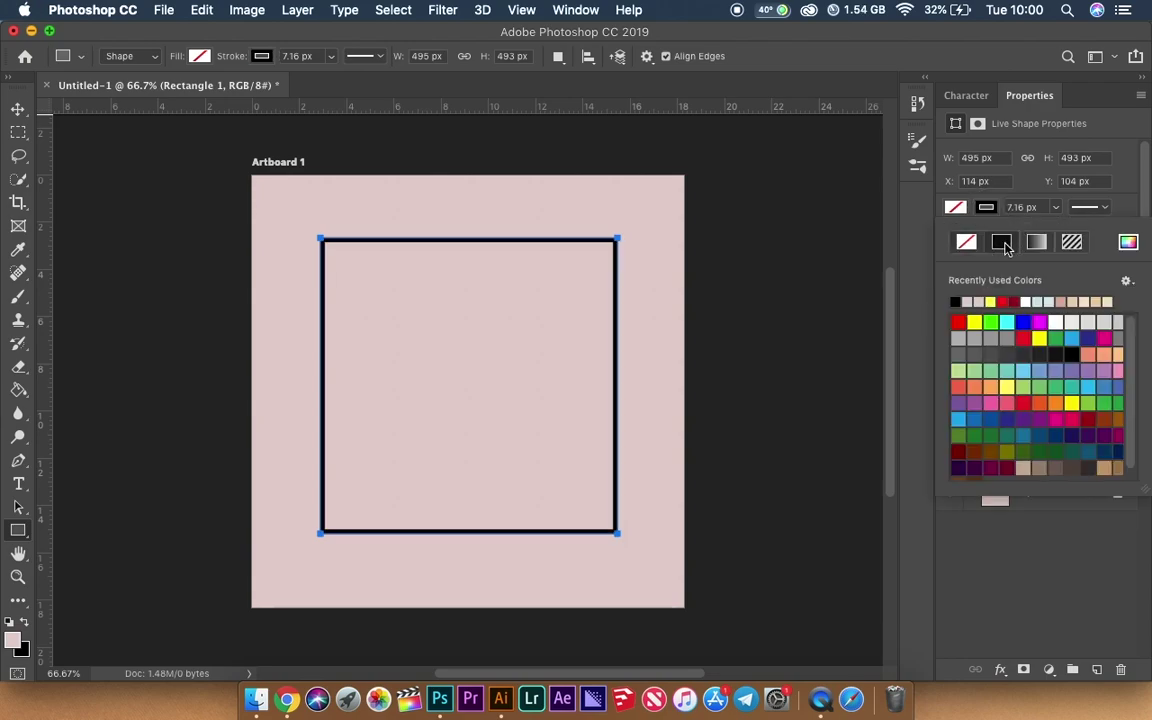
click(1057, 213)
drag(1045, 229, 1059, 232)
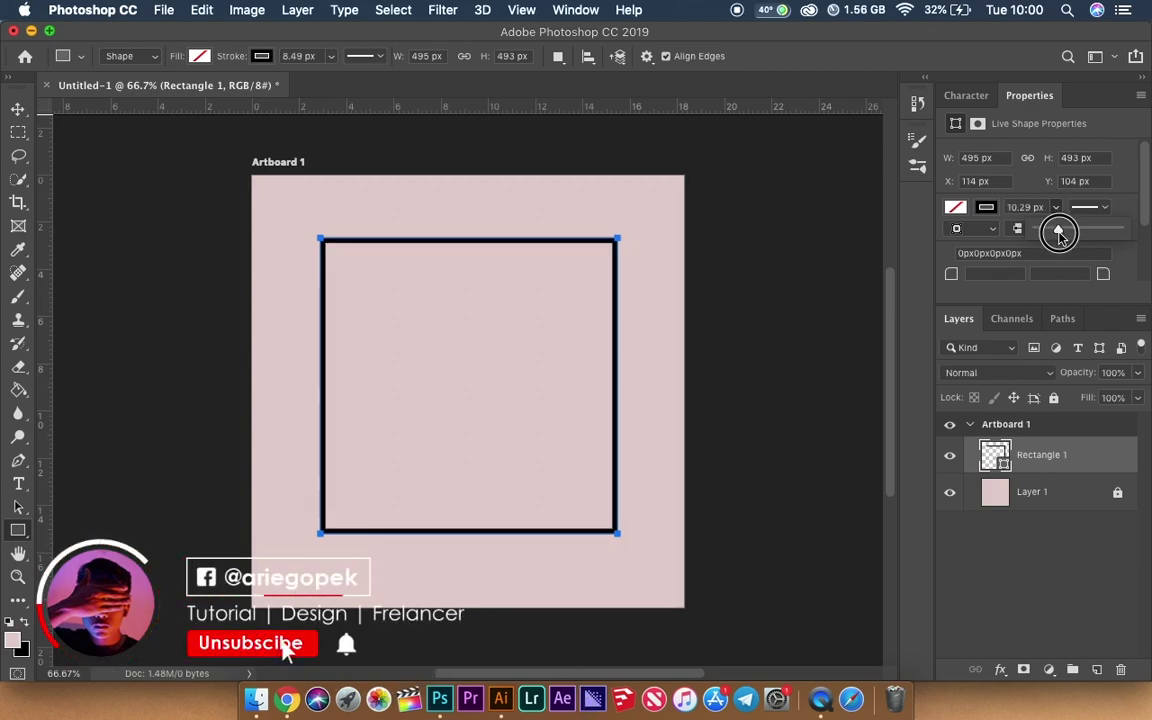
Shrink the square to about 370 px wide and centre it on the artboard.
click(19, 108)
drag(617, 239, 563, 279)
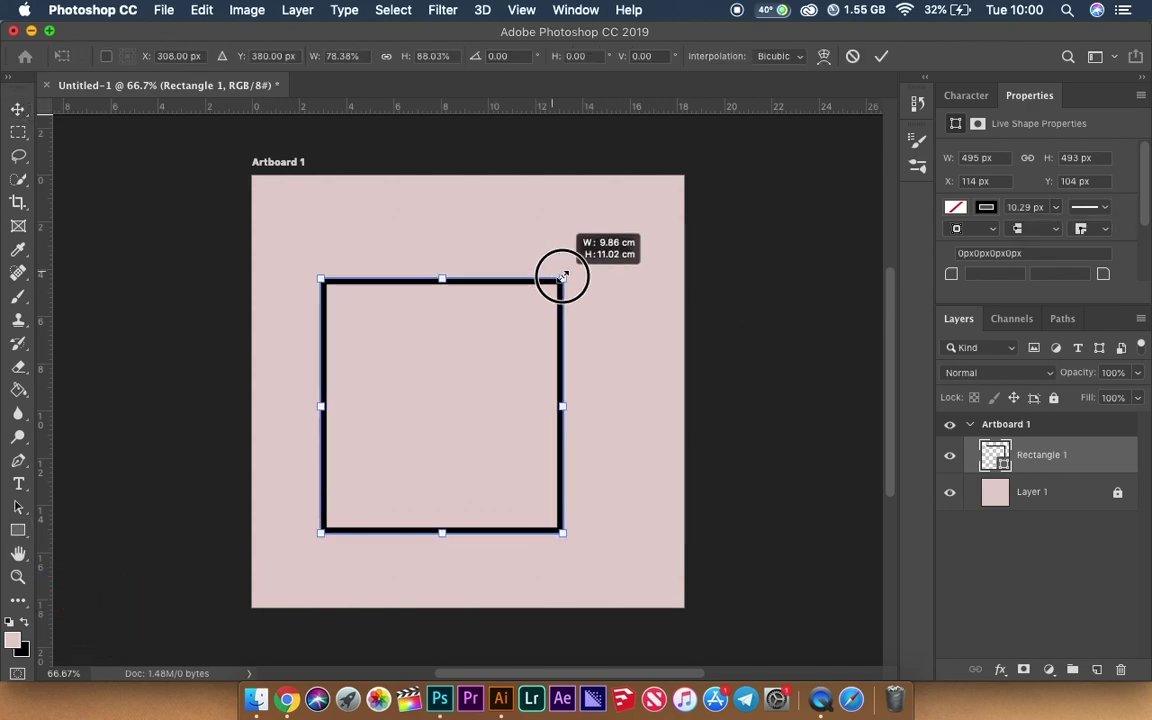
click(852, 56)
drag(614, 239, 540, 314)
drag(430, 423, 469, 384)
key(Return)
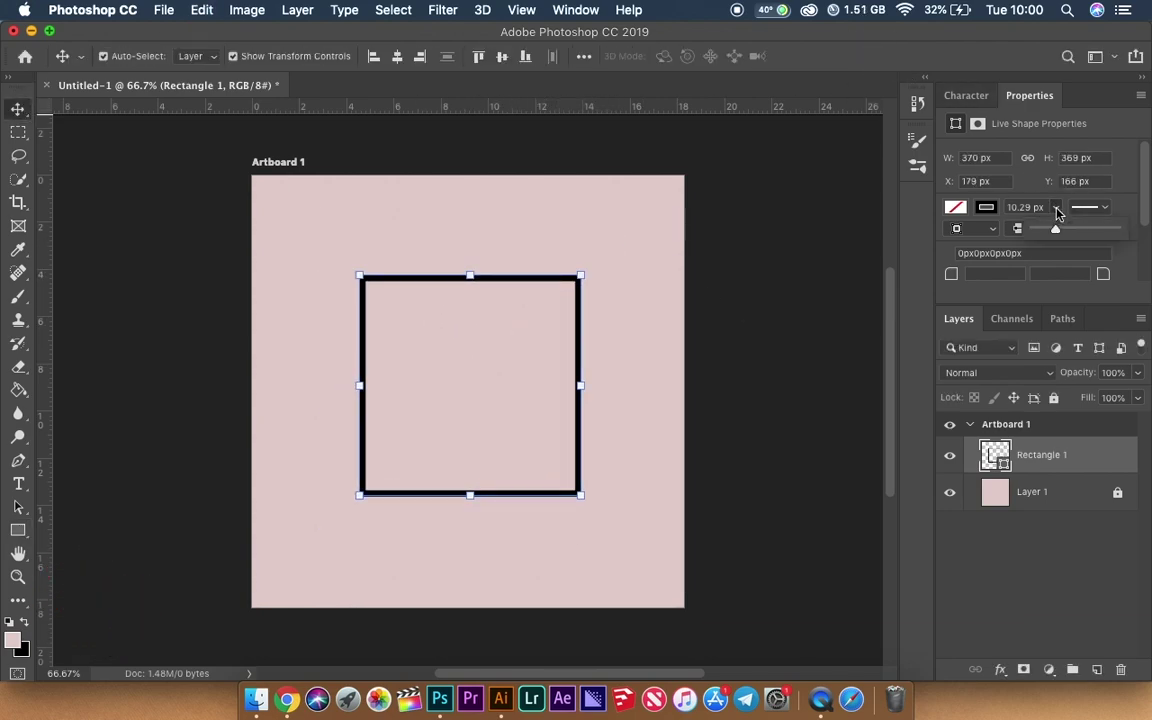
click(286, 699)
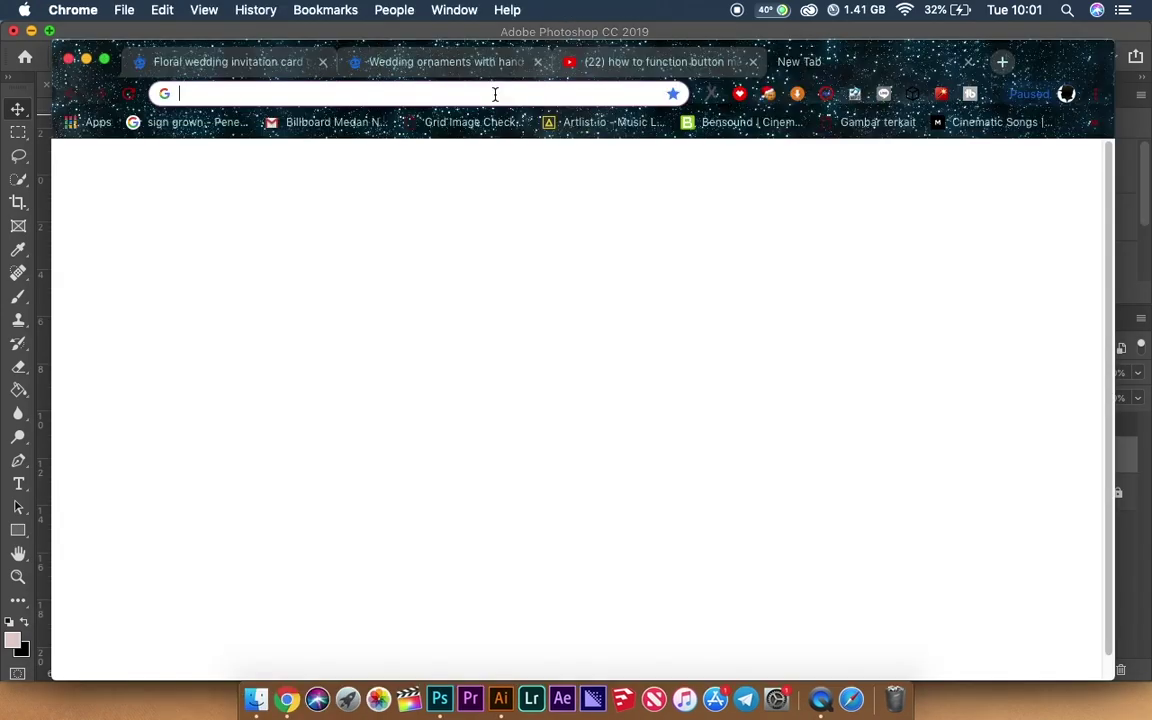
Search Google Images for gold backgrounds.
text(go)
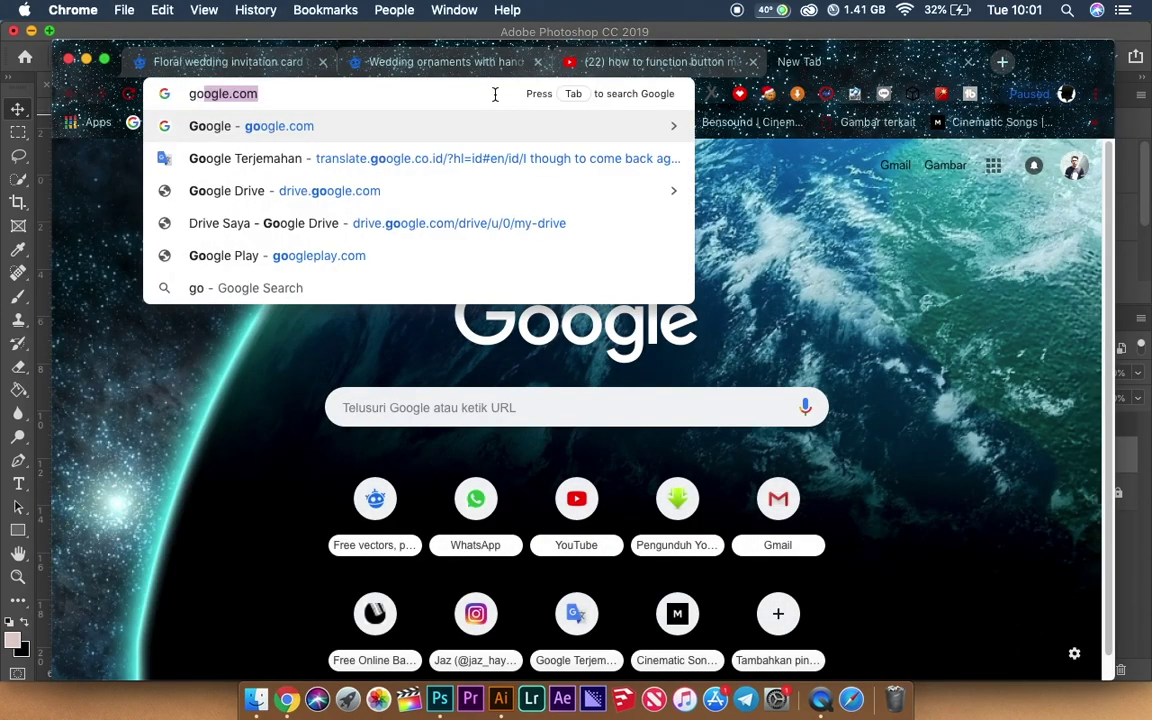
text(ld)
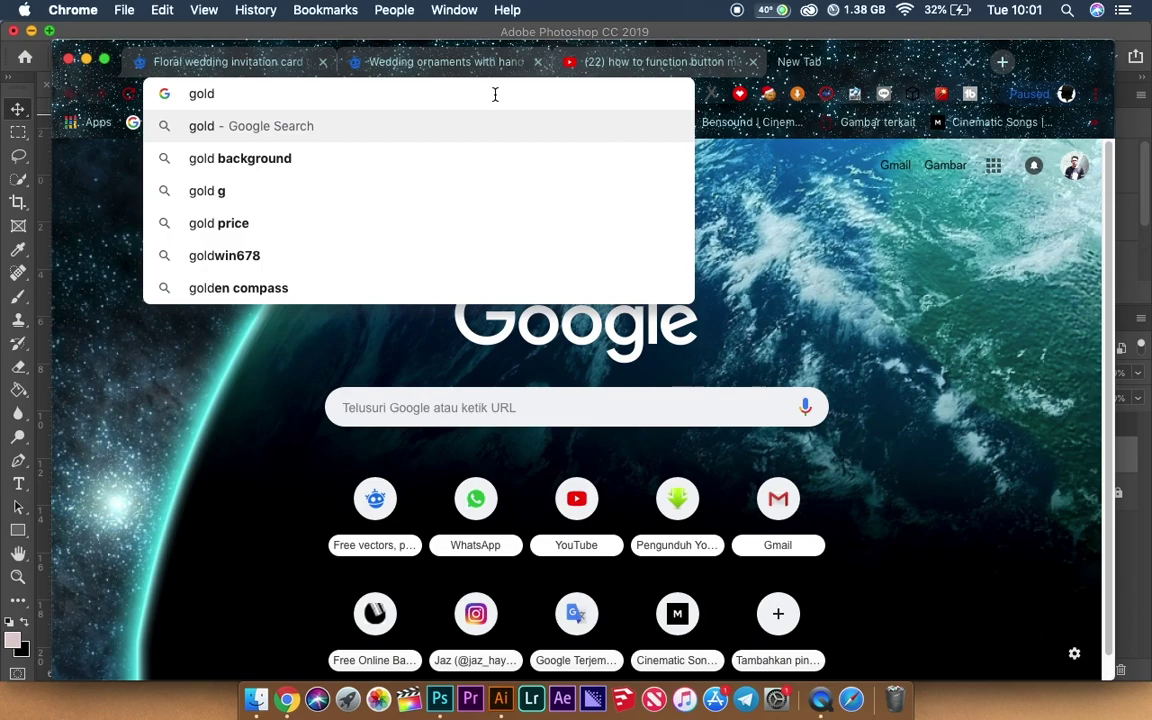
click(211, 170)
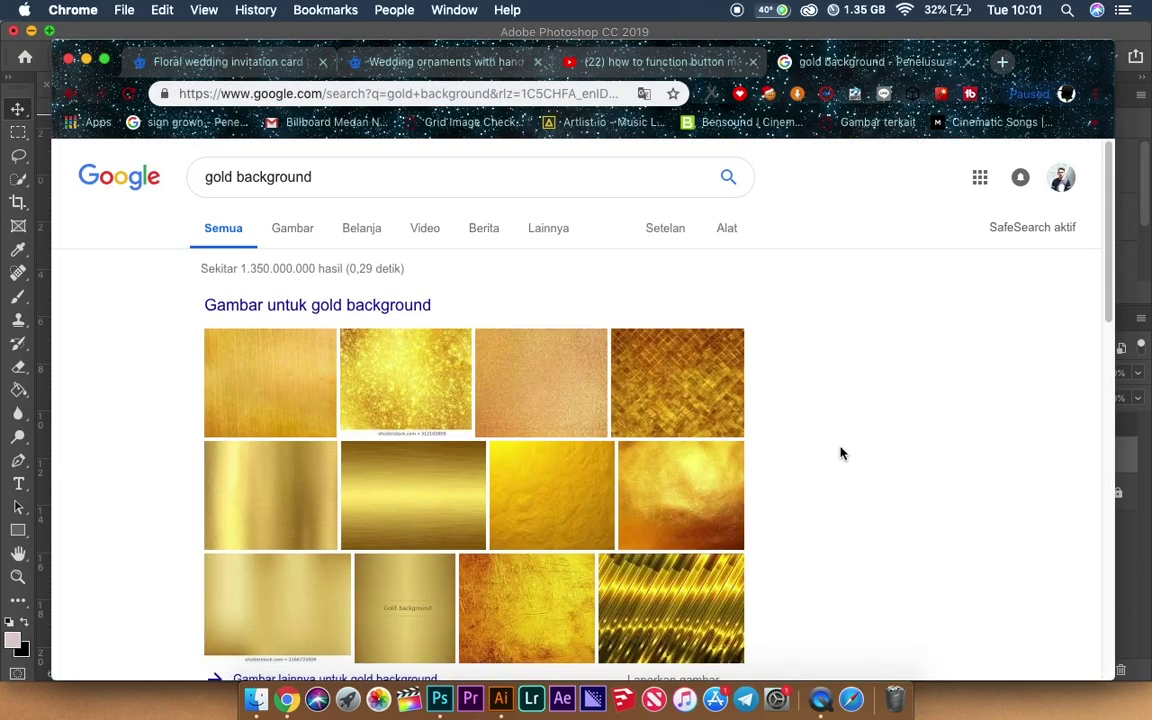
scroll(840, 453, down, 2)
click(292, 150)
scroll(770, 469, down, 5)
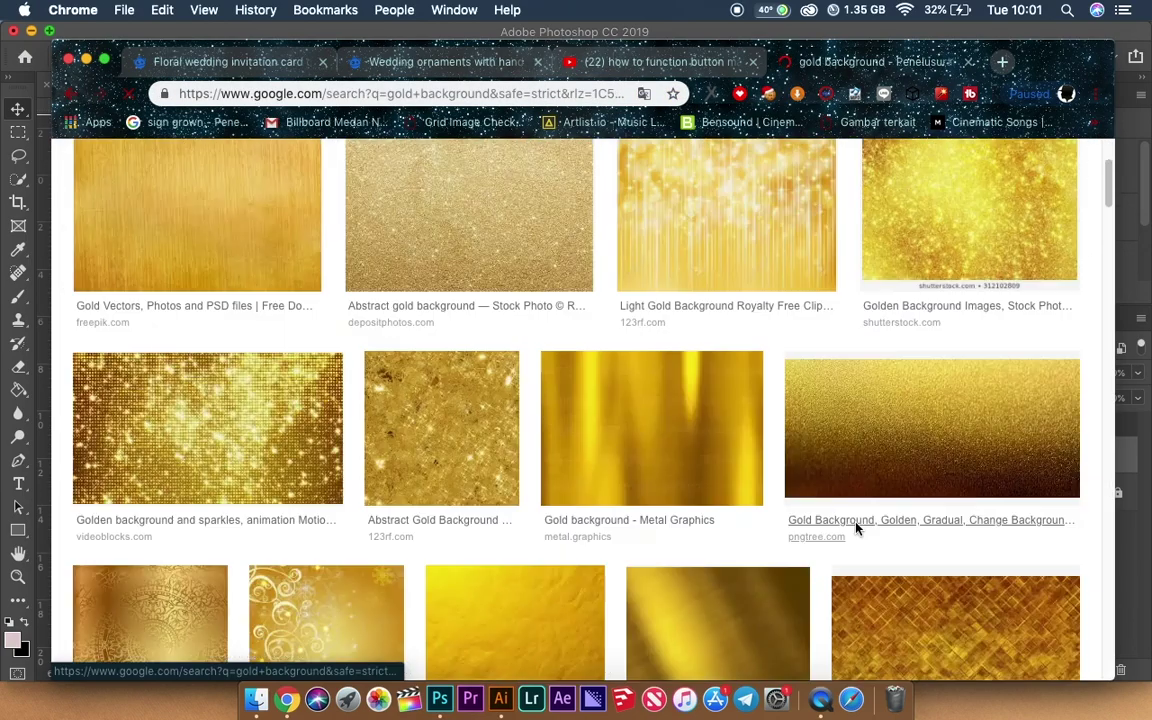
scroll(874, 443, down, 3)
scroll(874, 443, down, 3)
scroll(1054, 476, up, 4)
scroll(1049, 478, up, 2)
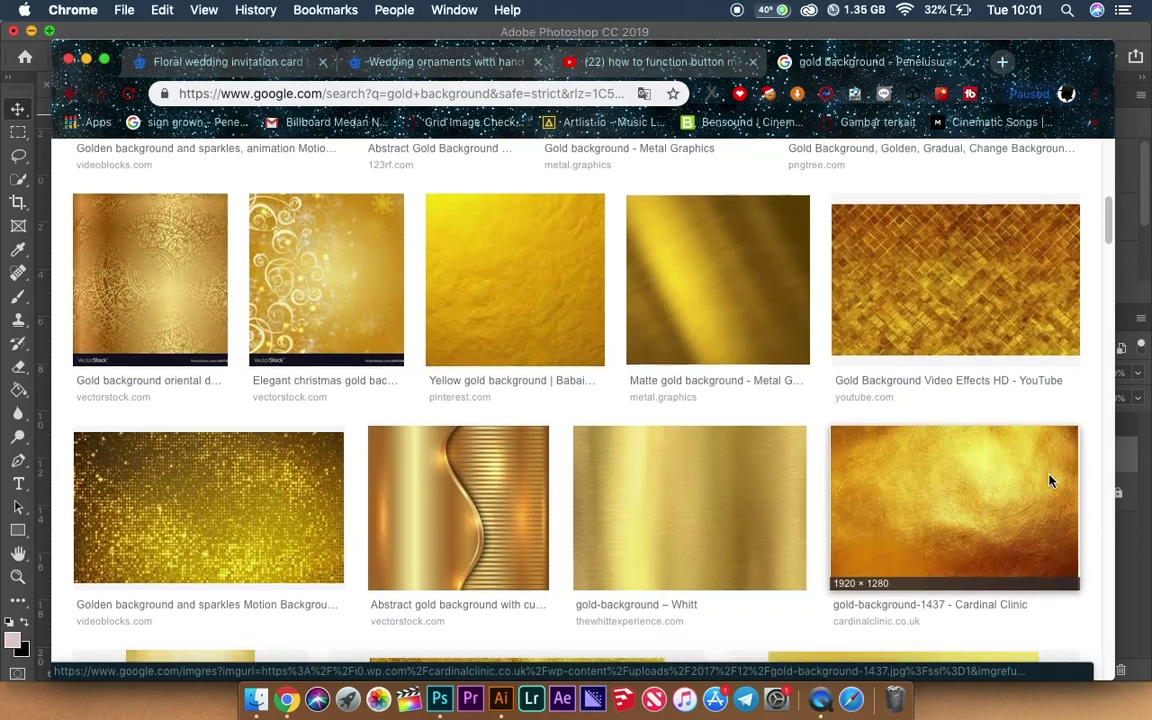
Copy the Whitt brushed gold image and return to Photoshop.
click(690, 480)
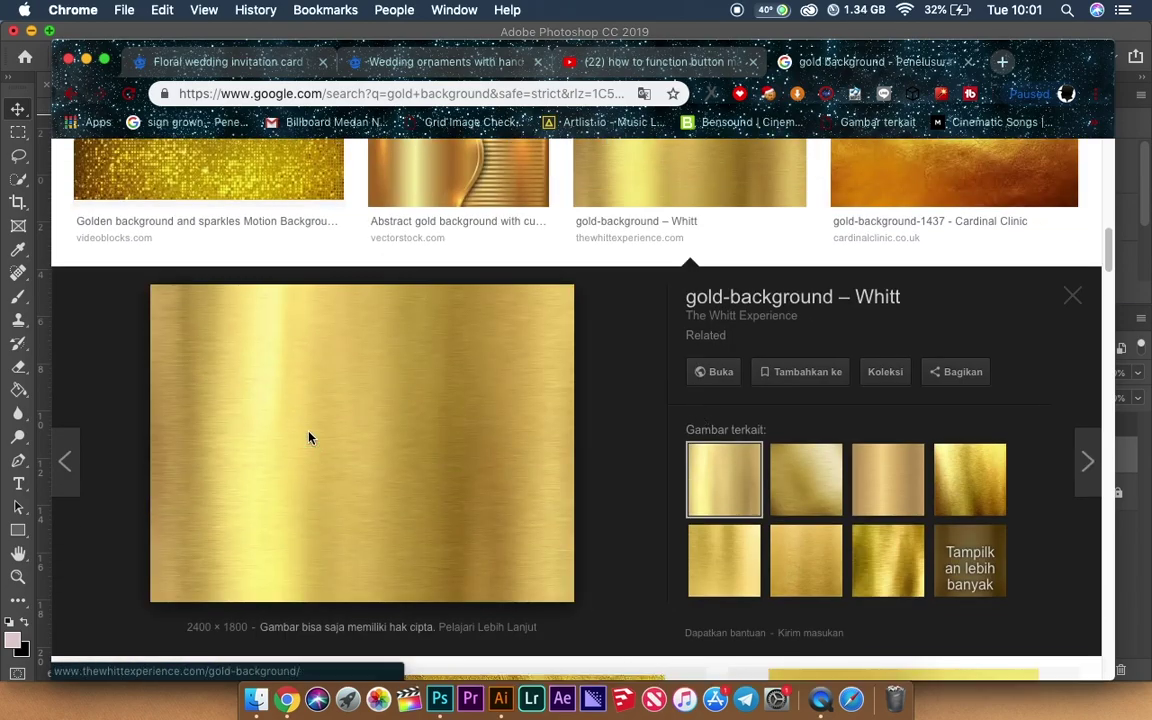
right_click(289, 434)
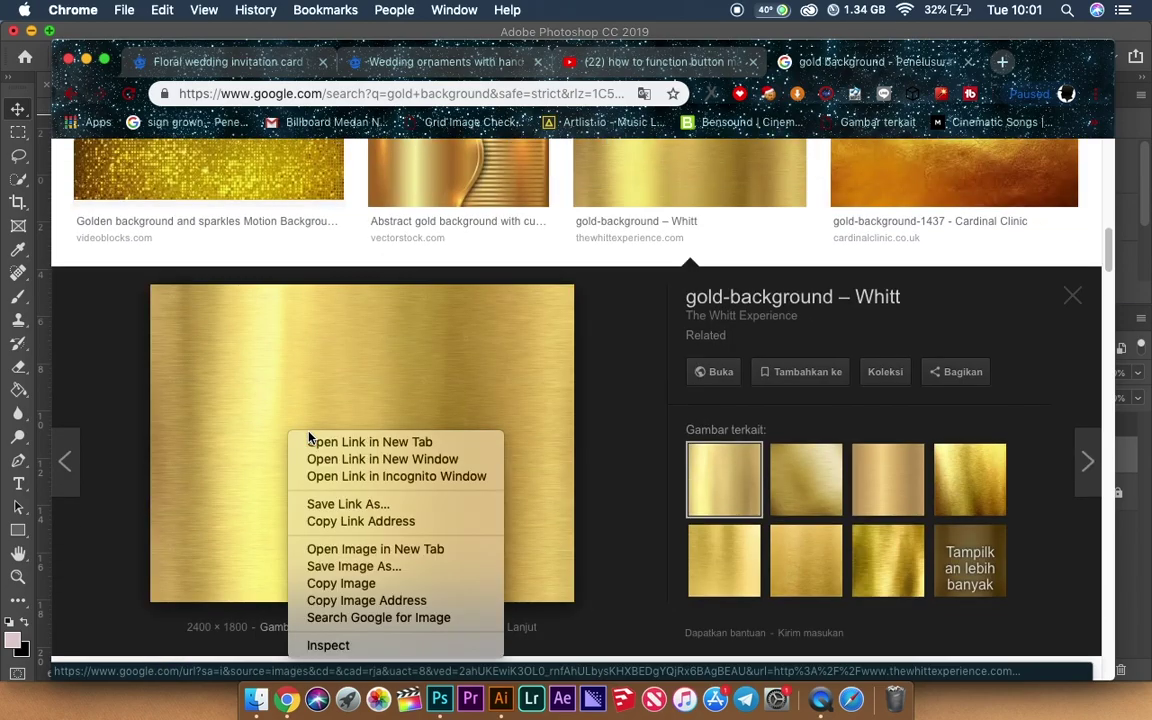
click(405, 584)
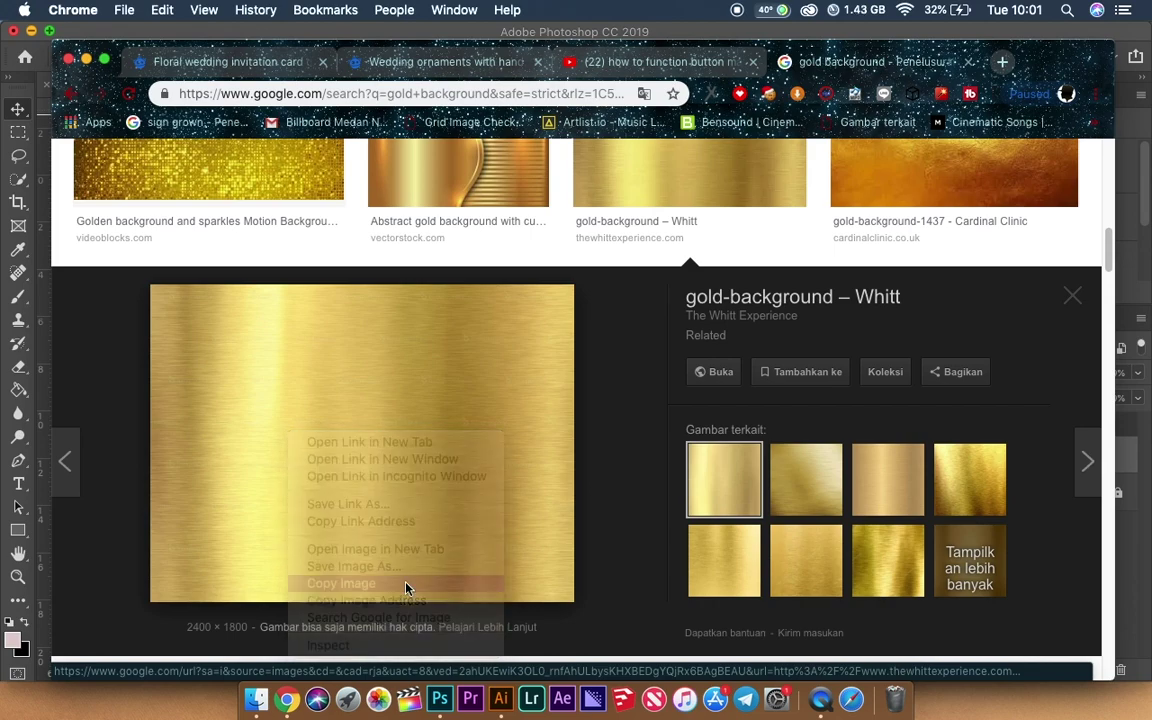
click(441, 690)
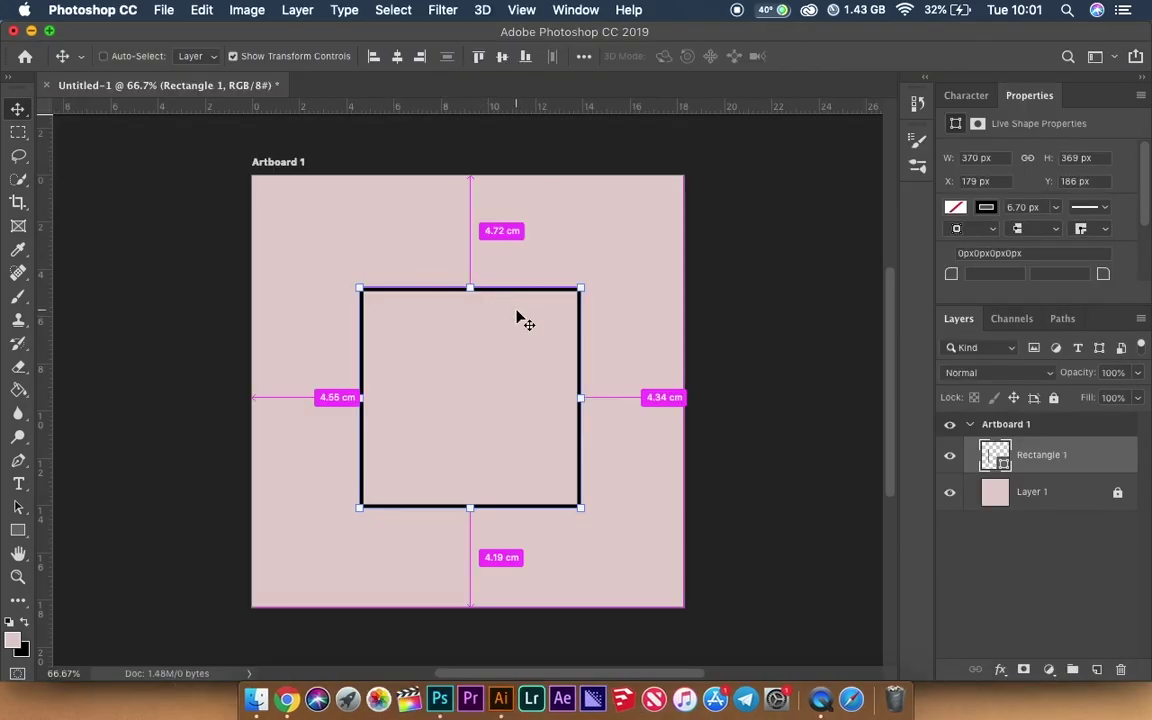
Paste the brushed gold texture and scale it to cover the square outline.
key(ctrl+v)
key(ctrl+t)
mouse_move(252, 176)
mouse_down()
mouse_move(447, 342)
mouse_move(479, 352)
mouse_up()
drag(722, 229, 652, 280)
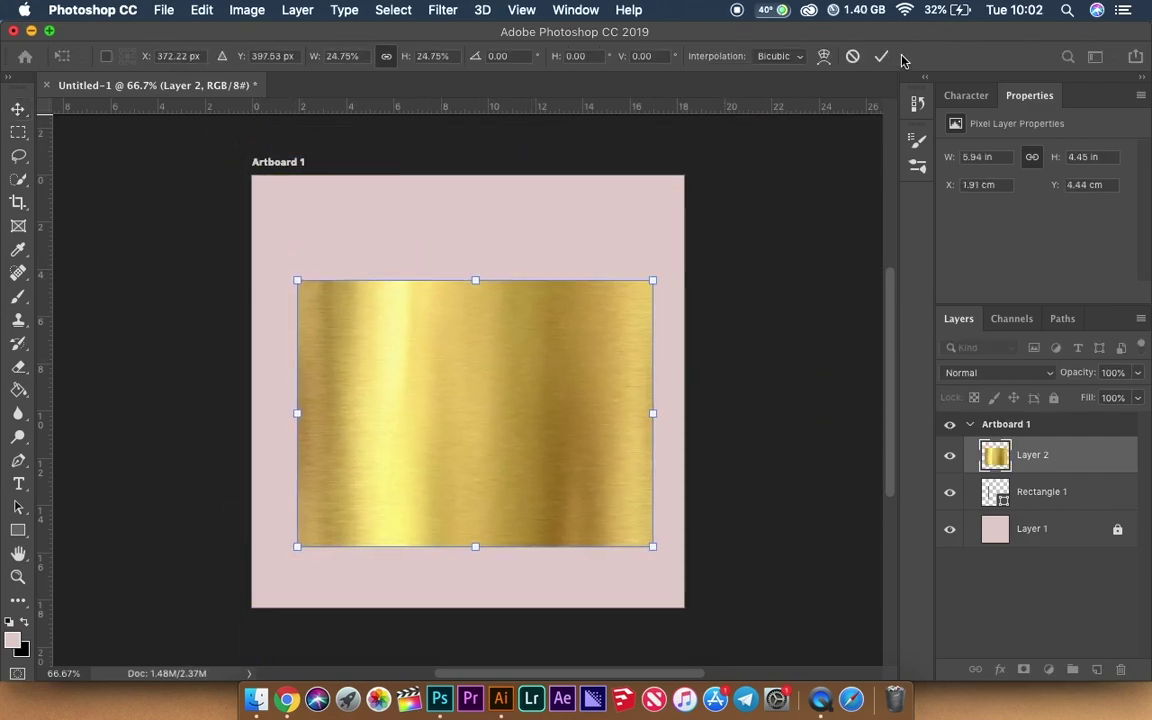
key(Return)
Clip the gold texture to Rectangle 1 and add an empty Layer 3 above.
right_click(1040, 456)
scroll(920, 585, down, 5)
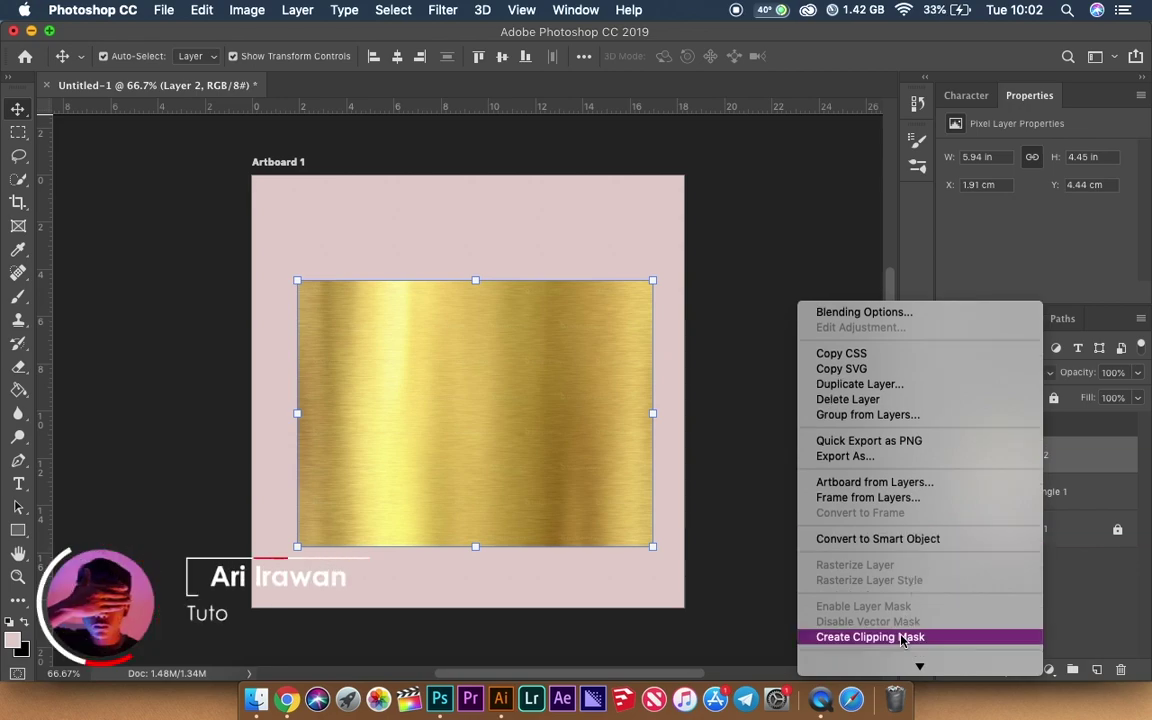
click(903, 638)
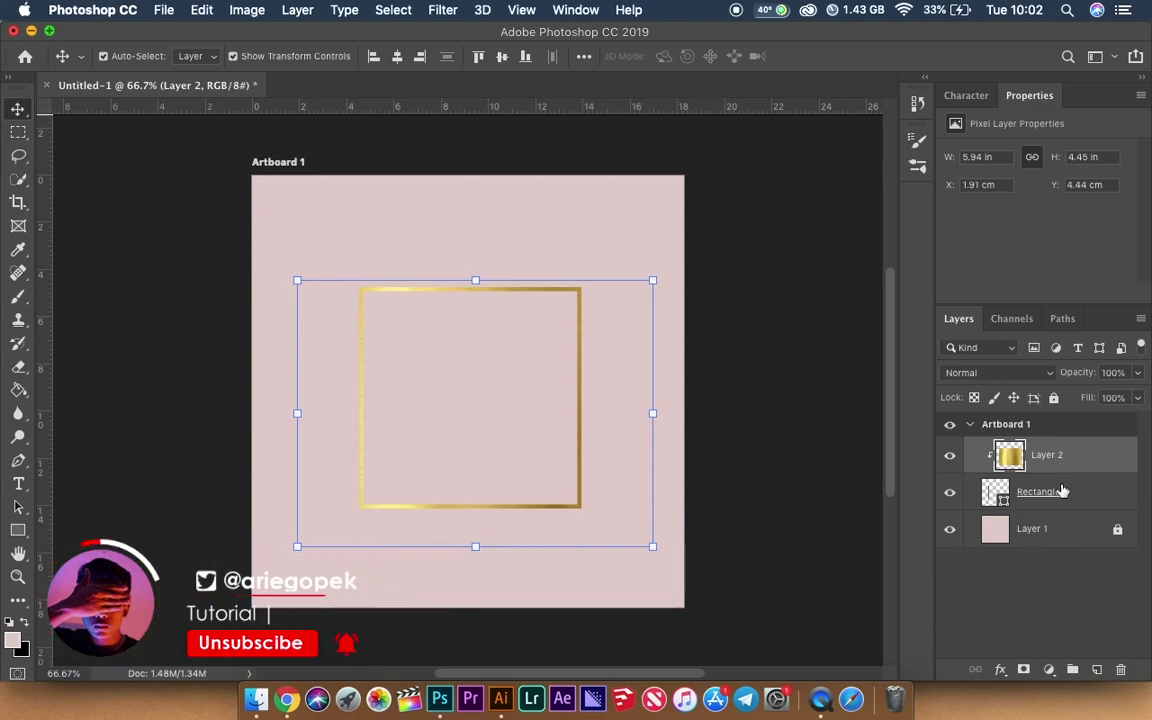
click(1098, 670)
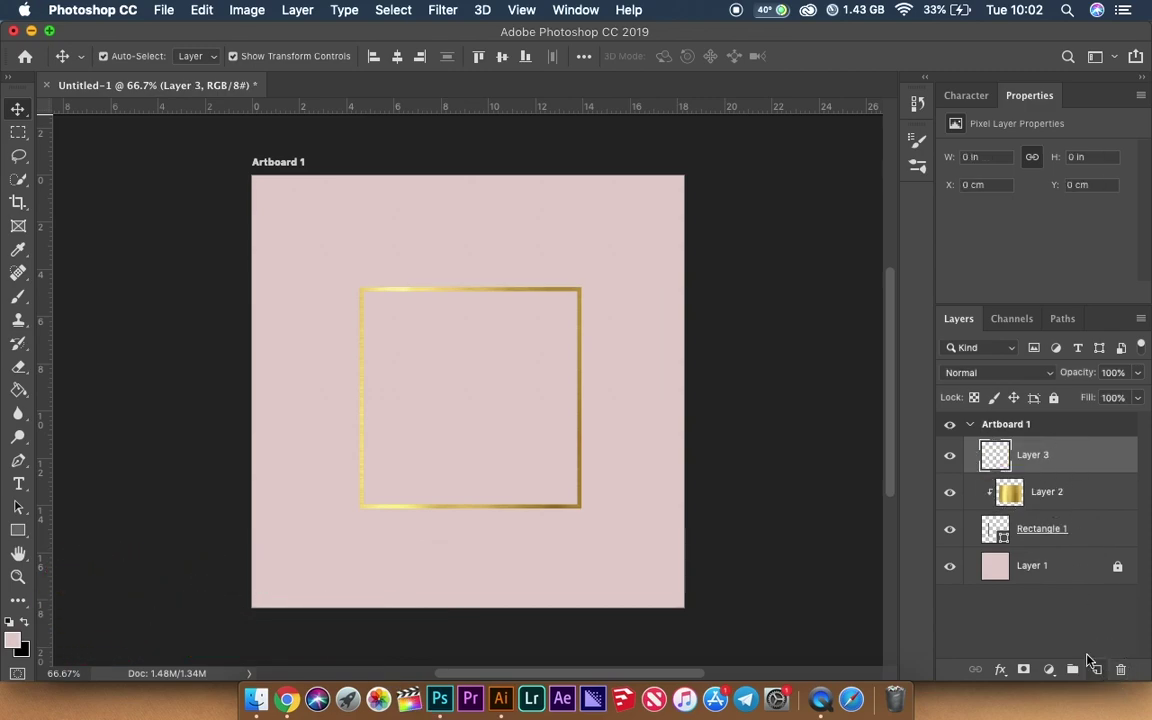
Set the foreground to black and ready a 250 px soft round brush.
click(15, 642)
mouse_move(724, 262)
mouse_down()
mouse_move(699, 324)
mouse_move(600, 362)
mouse_up()
click(1078, 120)
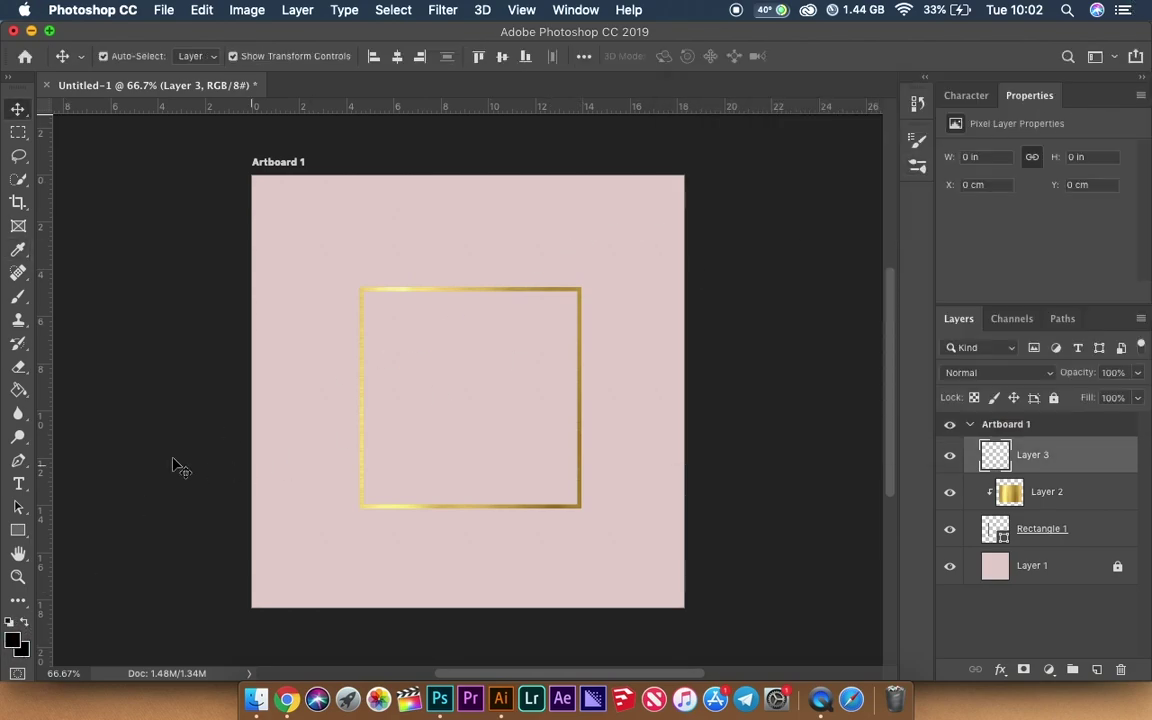
click(16, 299)
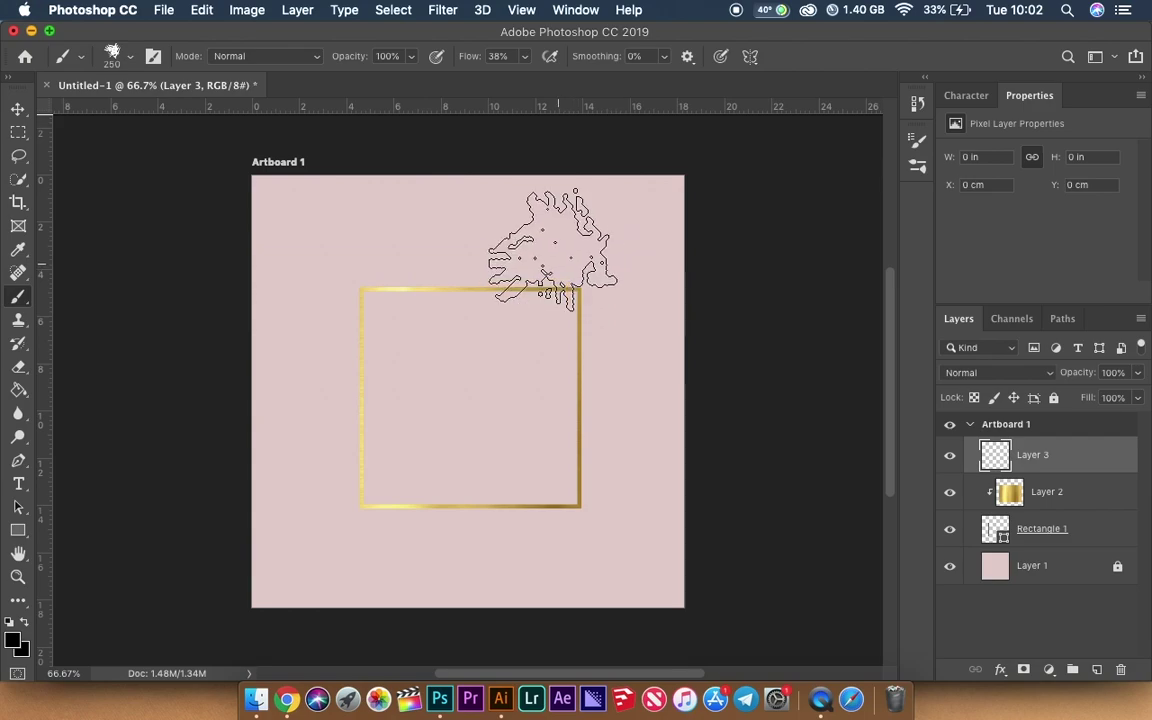
drag(497, 228, 630, 330)
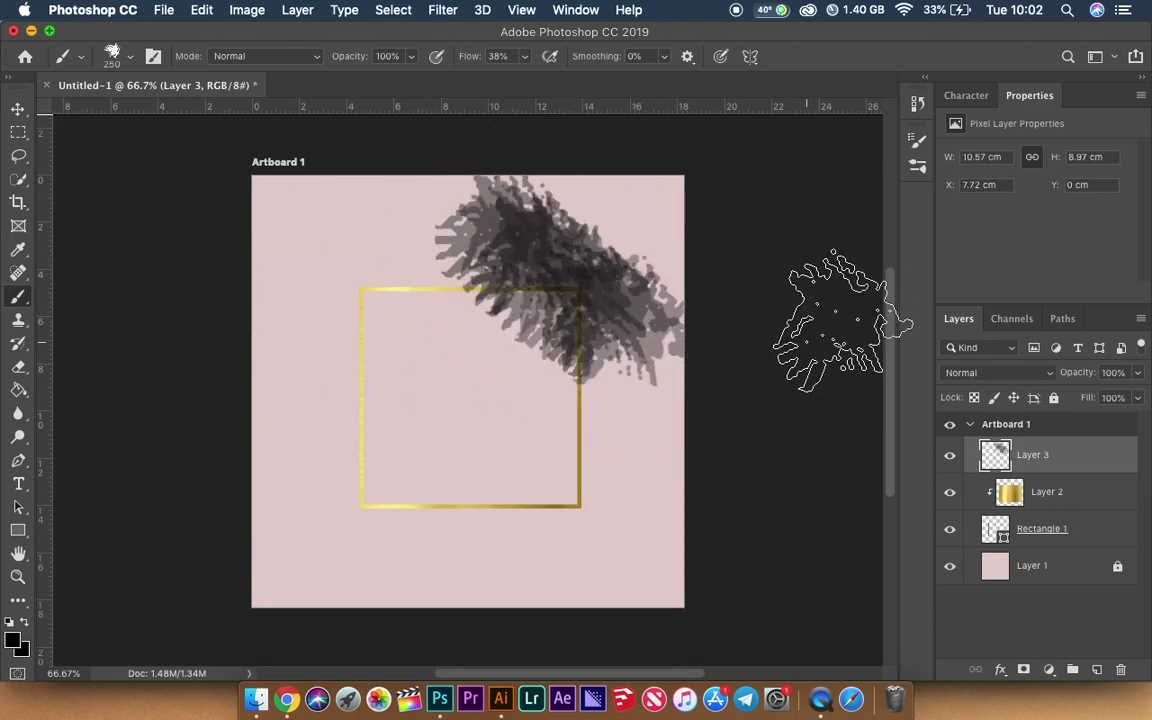
key(super+z)
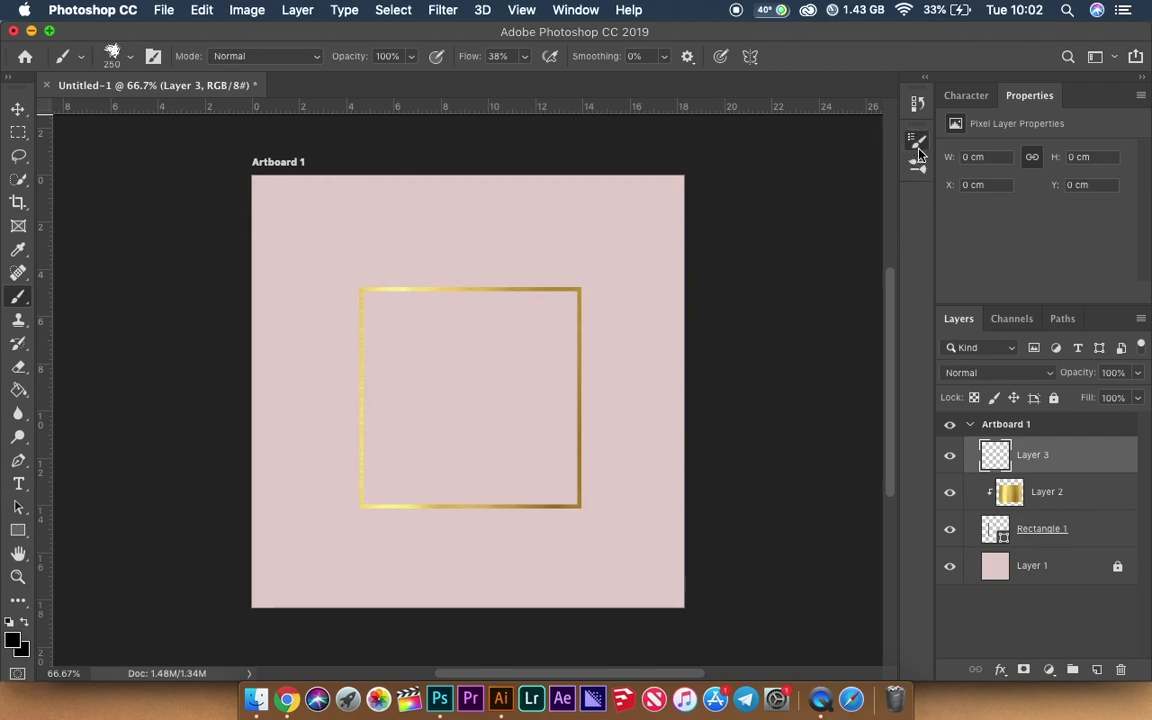
click(918, 145)
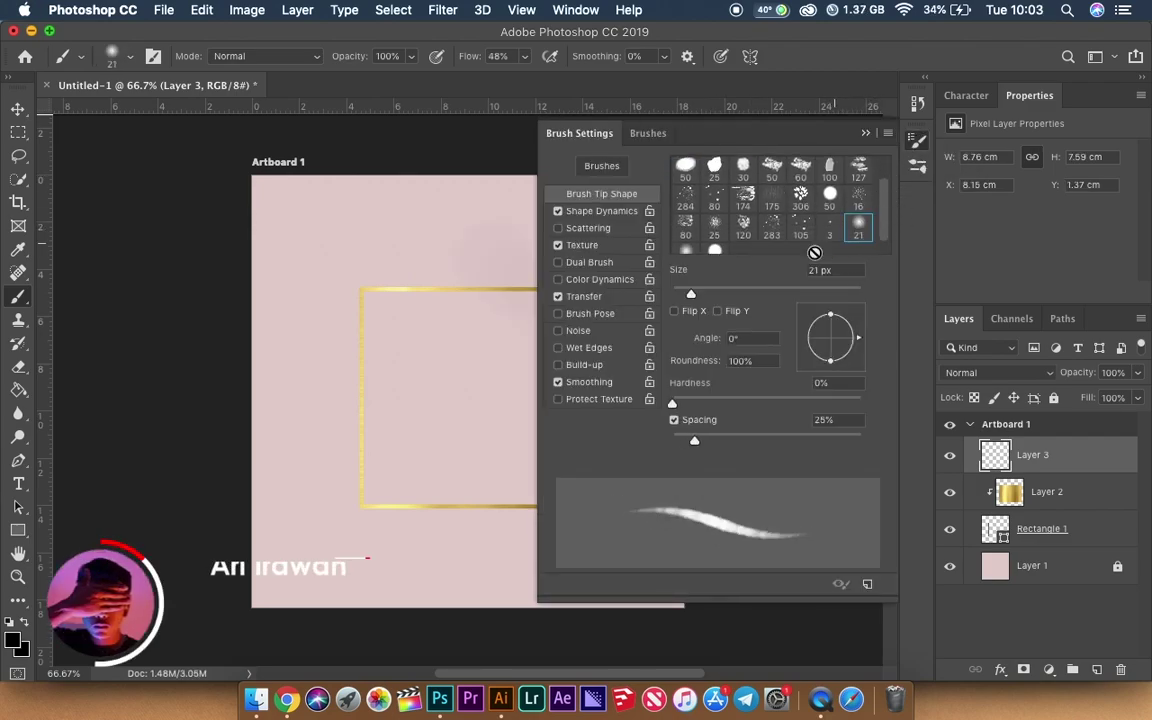
click(886, 138)
Paint soft black diagonal strokes across the top-right and bottom-left at 70% opacity.
drag(530, 262, 625, 315)
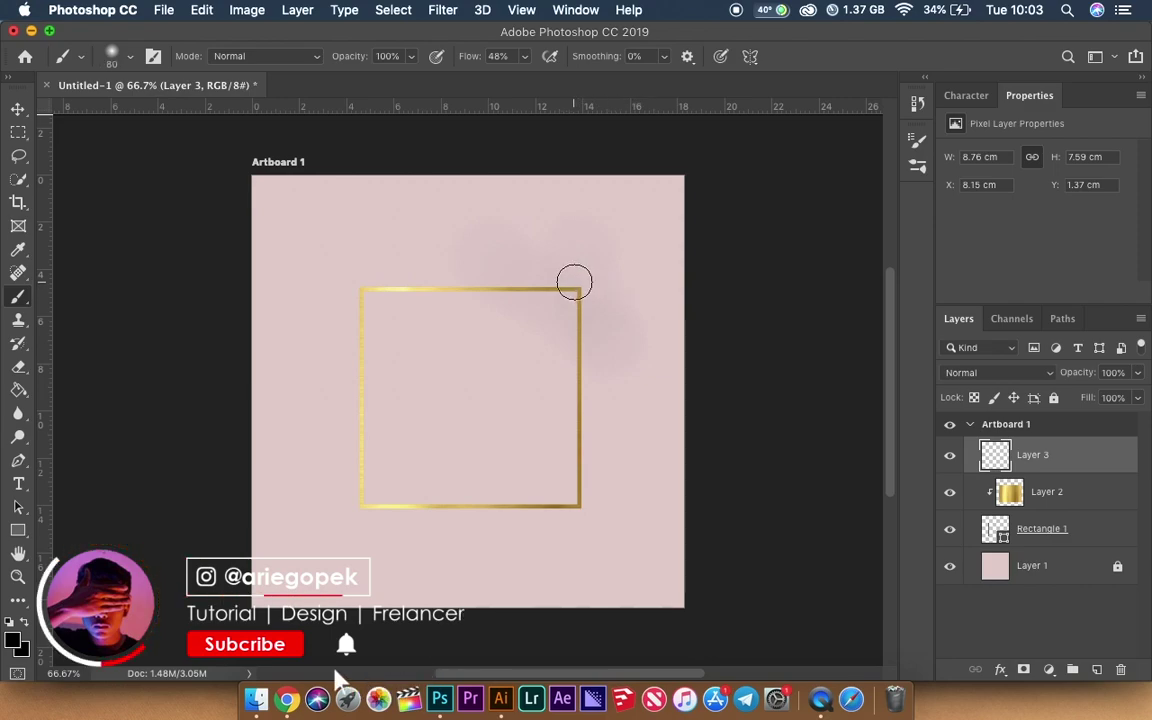
drag(420, 232, 643, 305)
drag(315, 415, 470, 490)
key(ctrl+z)
key(ctrl+z)
drag(405, 80, 386, 80)
drag(540, 245, 625, 365)
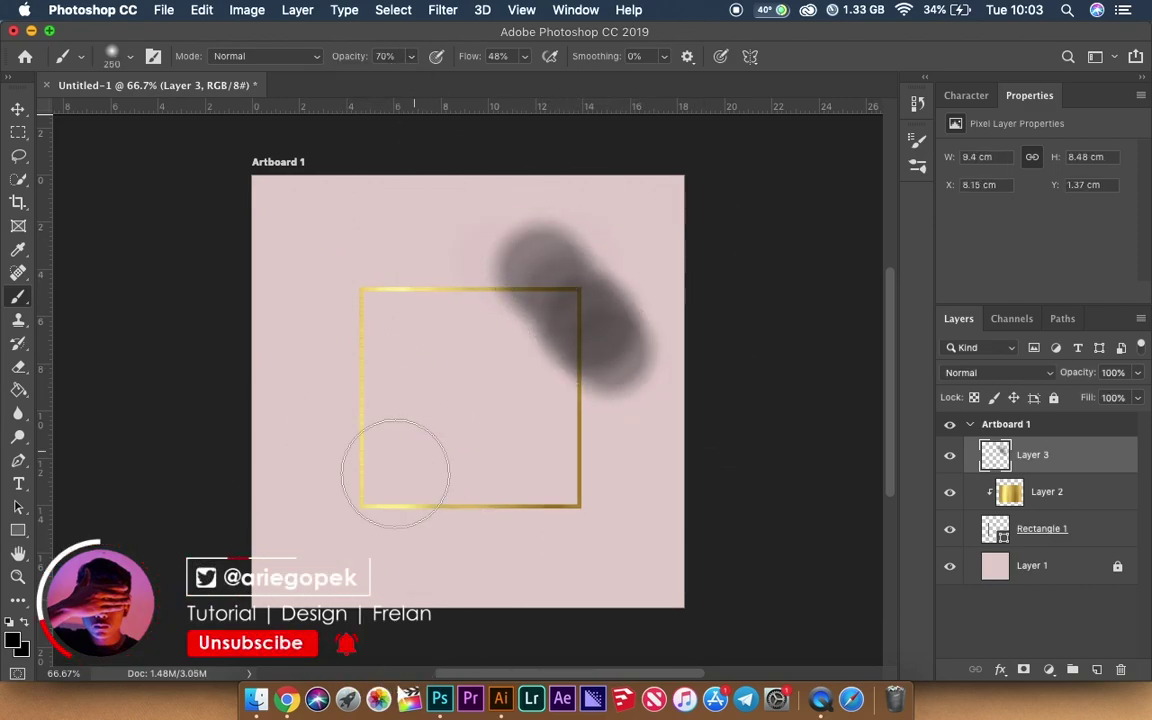
key(ctrl+z)
key(ctrl+shift+z)
key(ctrl+z)
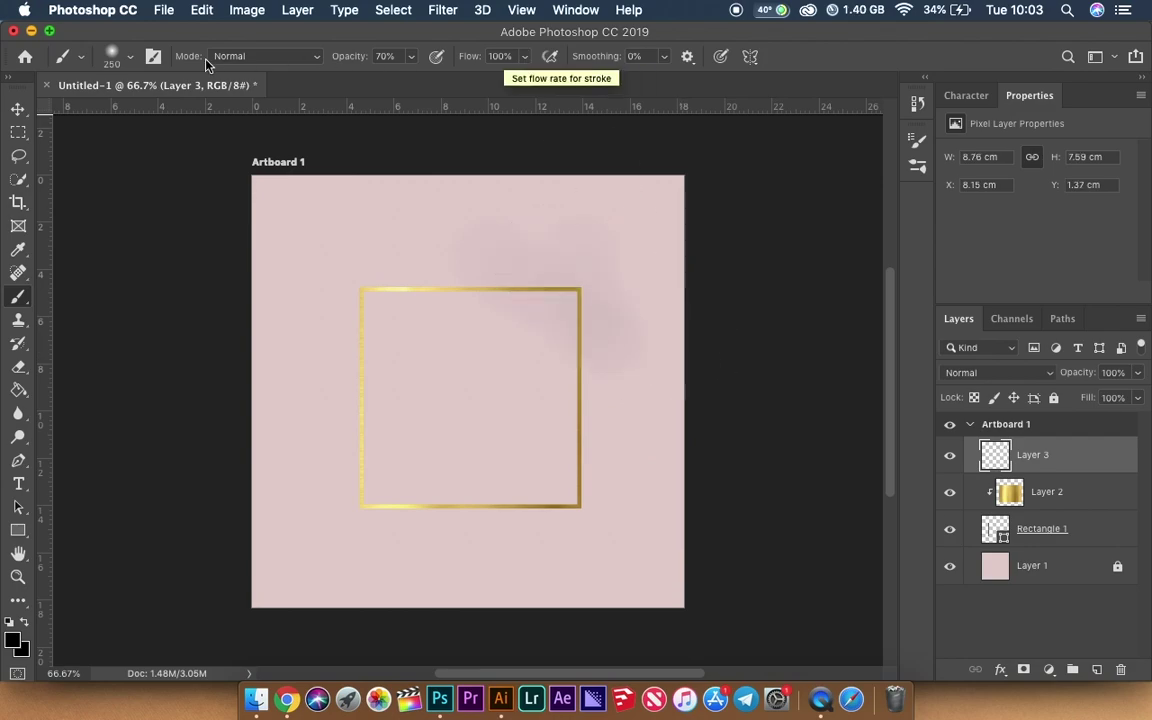
Review the general brush presets in the brush picker.
click(133, 58)
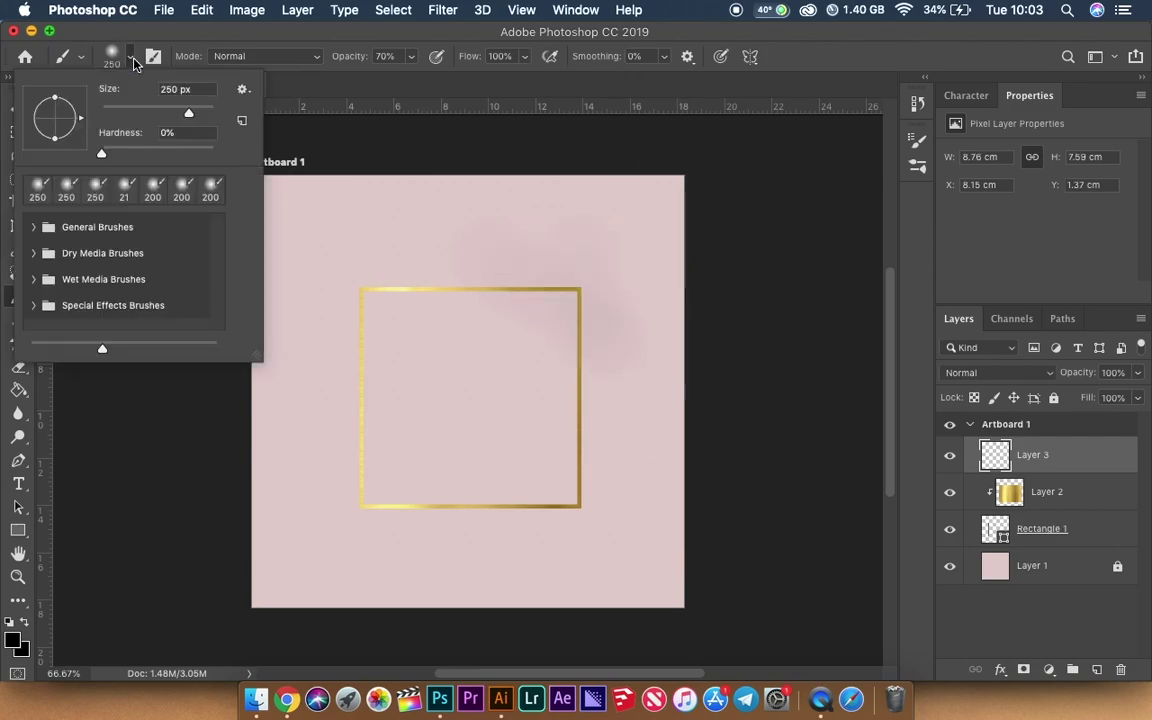
click(33, 228)
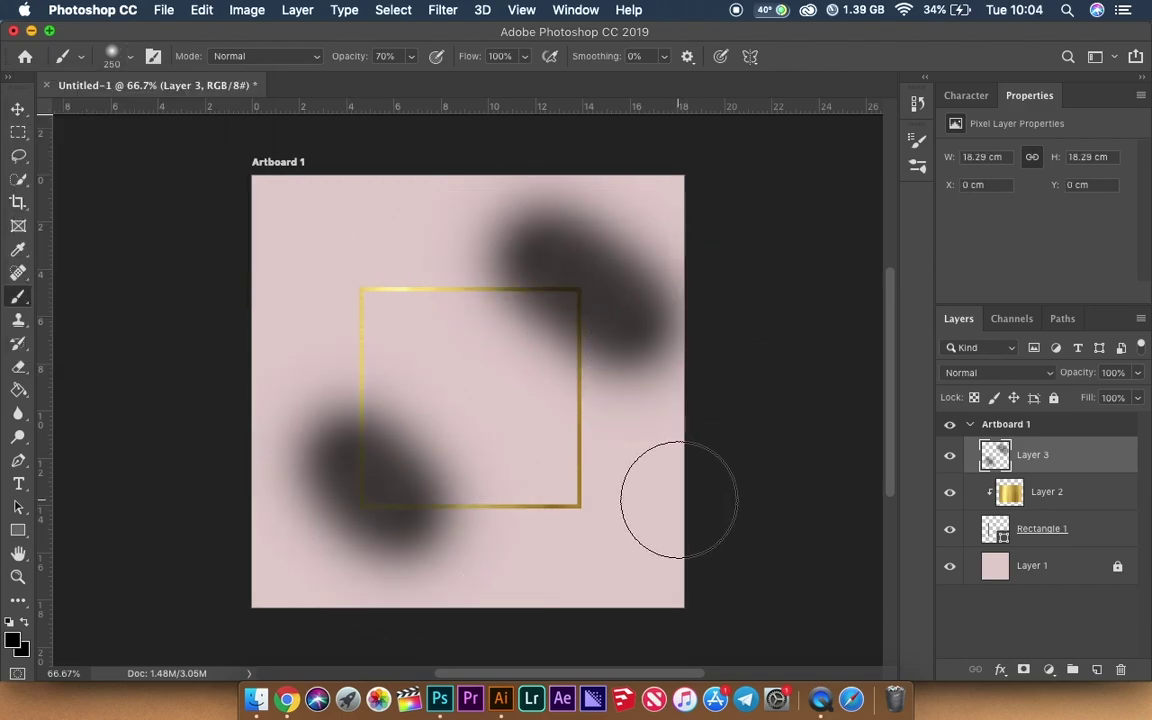
click(18, 108)
right_click(1030, 458)
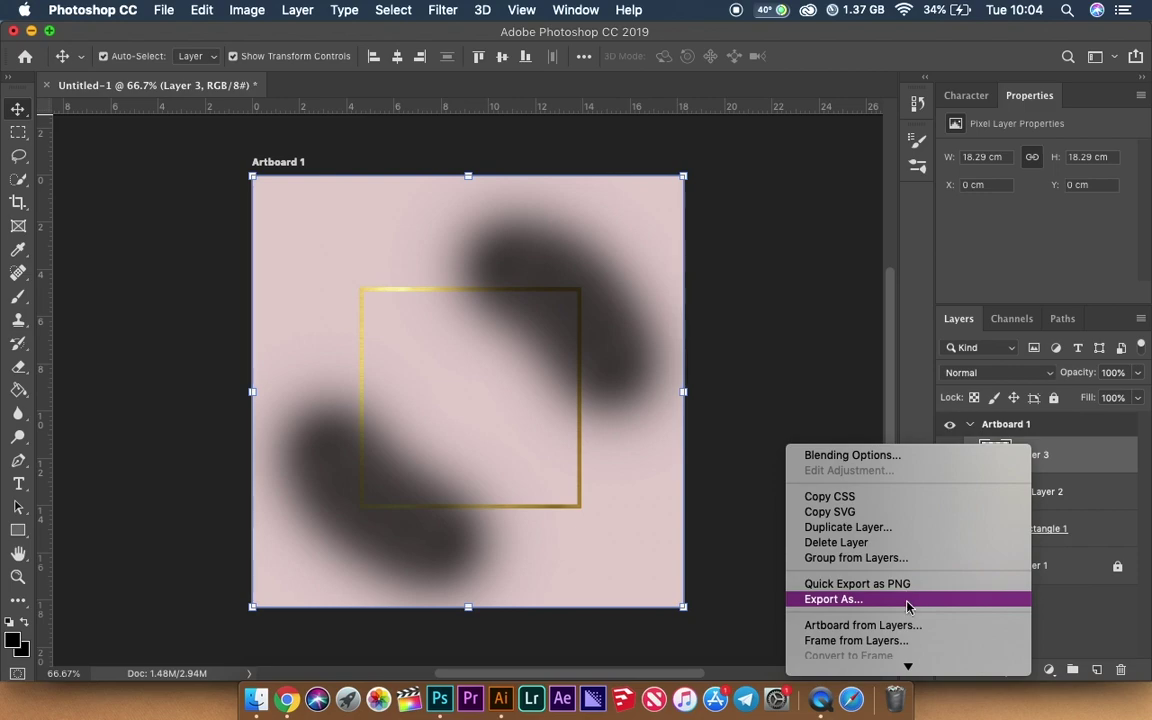
Clip Layer 3's dark shading to the gold layer at 50% opacity.
scroll(908, 600, down, 1)
scroll(908, 607, down, 1)
scroll(910, 620, down, 5)
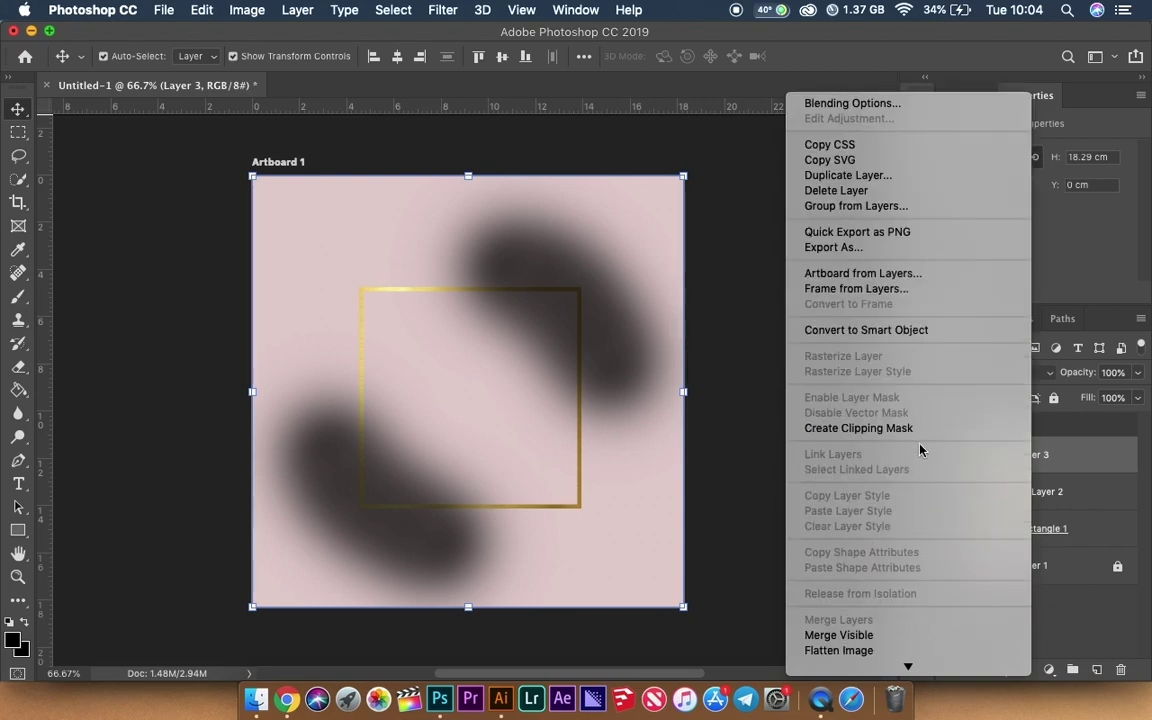
click(910, 430)
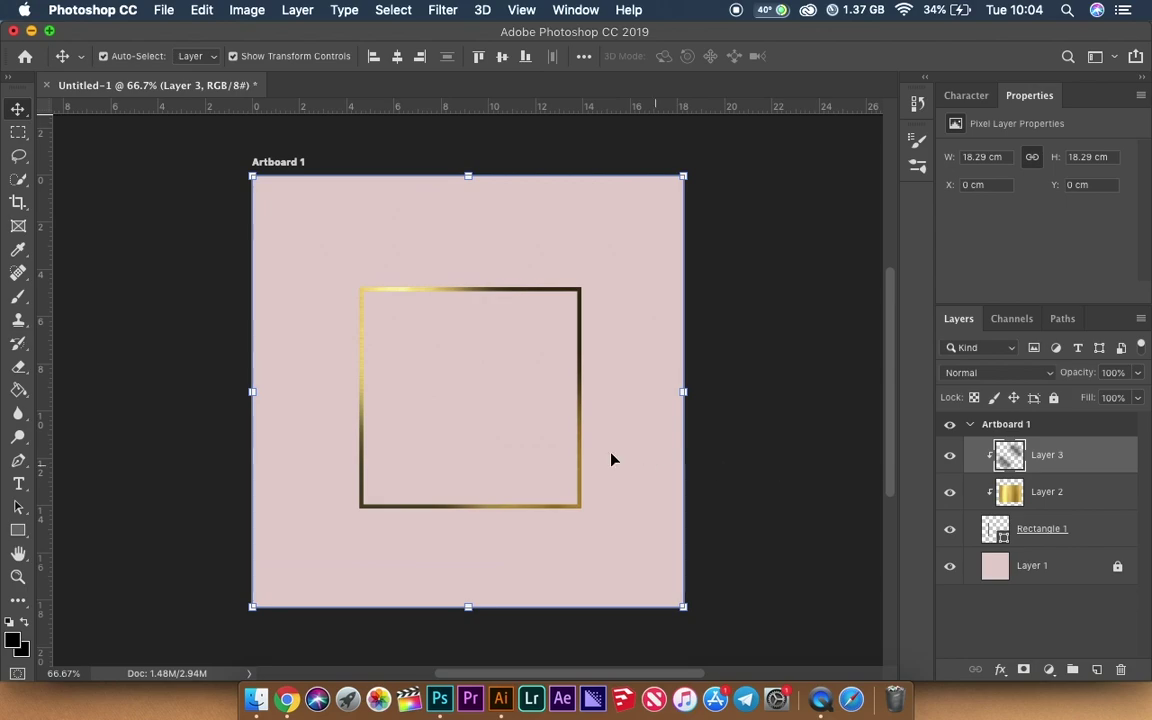
click(1138, 372)
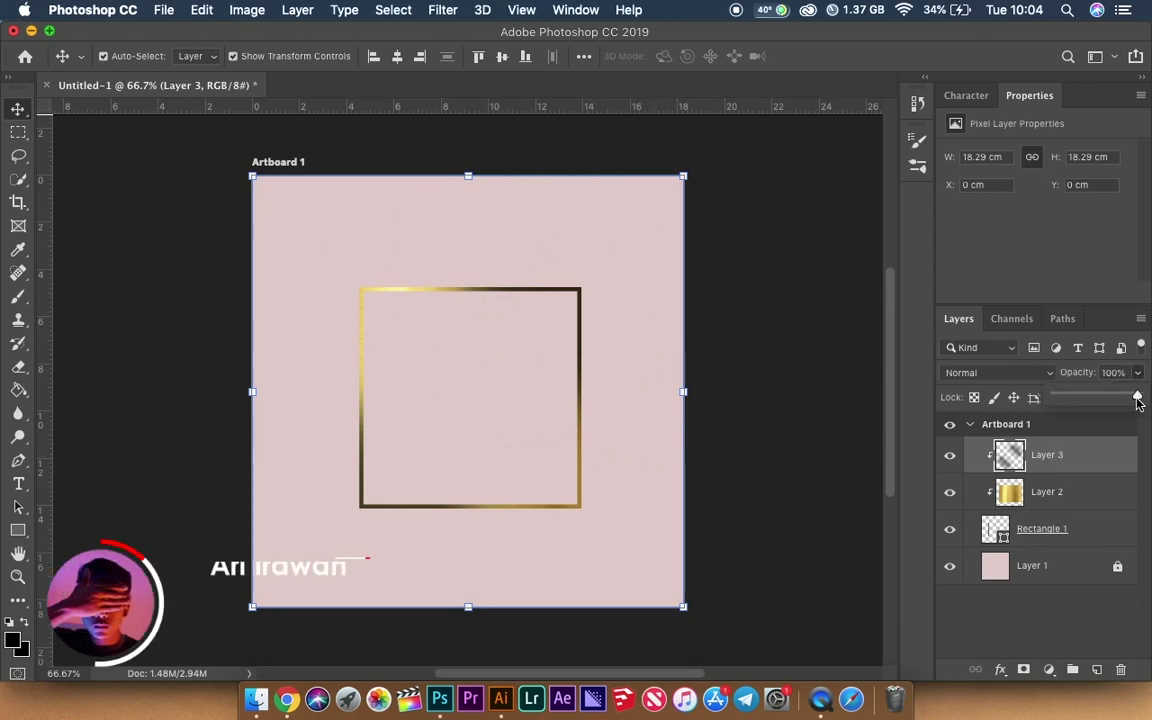
drag(1139, 398, 1104, 398)
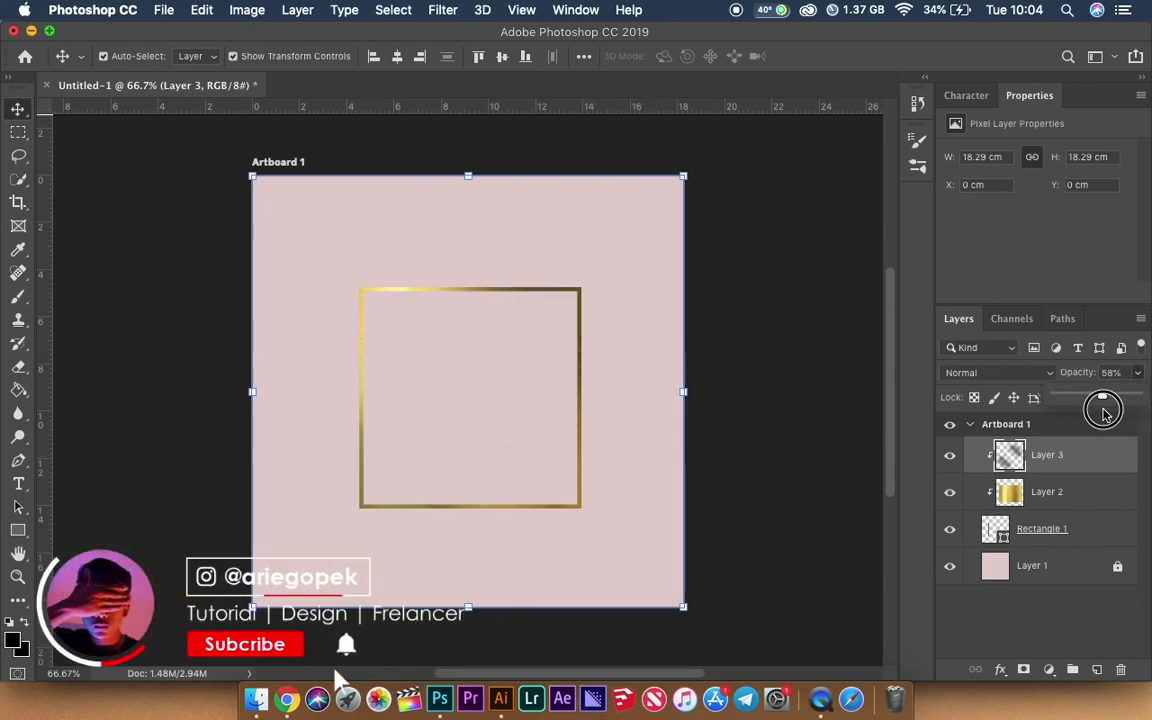
drag(1104, 412, 1100, 406)
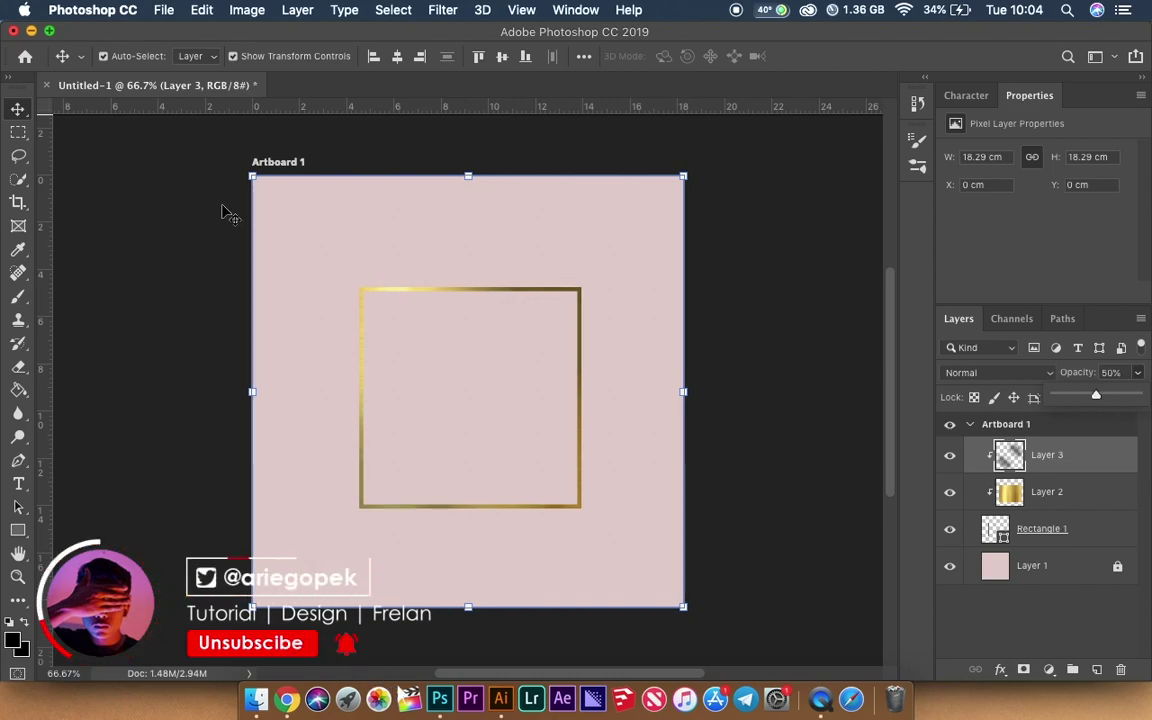
Enlarge the shading layer beyond the artboard edges.
key(ctrl+t)
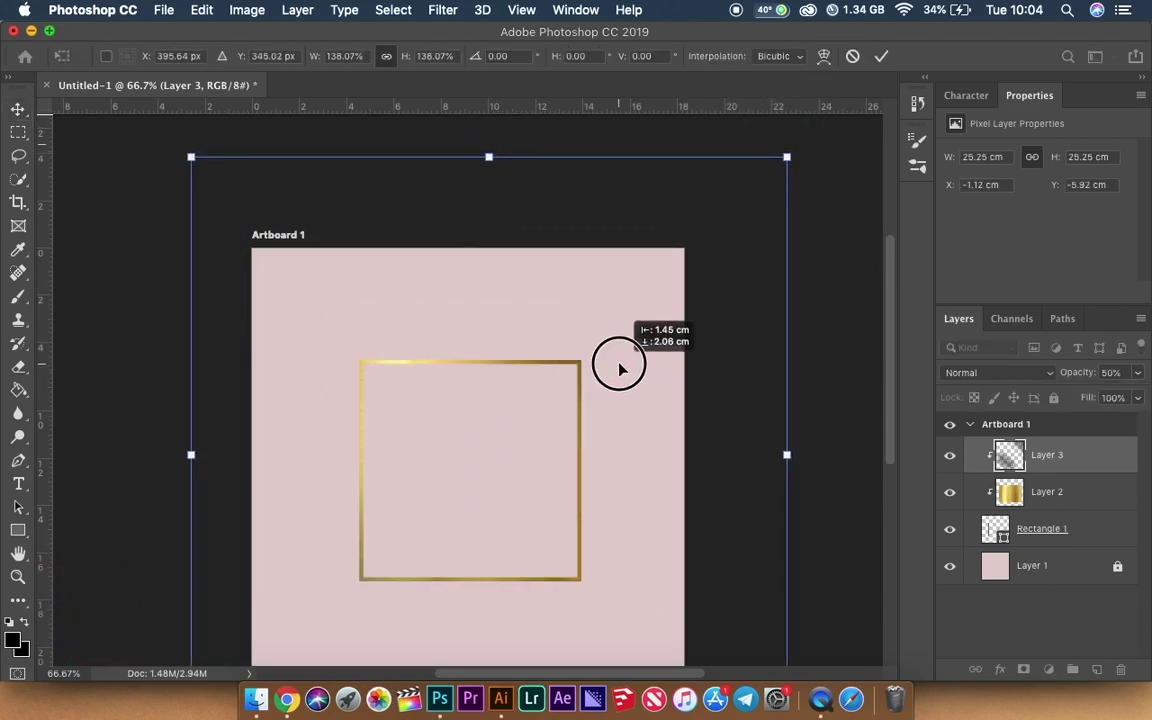
drag(683, 175, 617, 360)
key(Return)
Convert Layers 2, 3 and Rectangle 1 into one smart object.
shift+click(1044, 491)
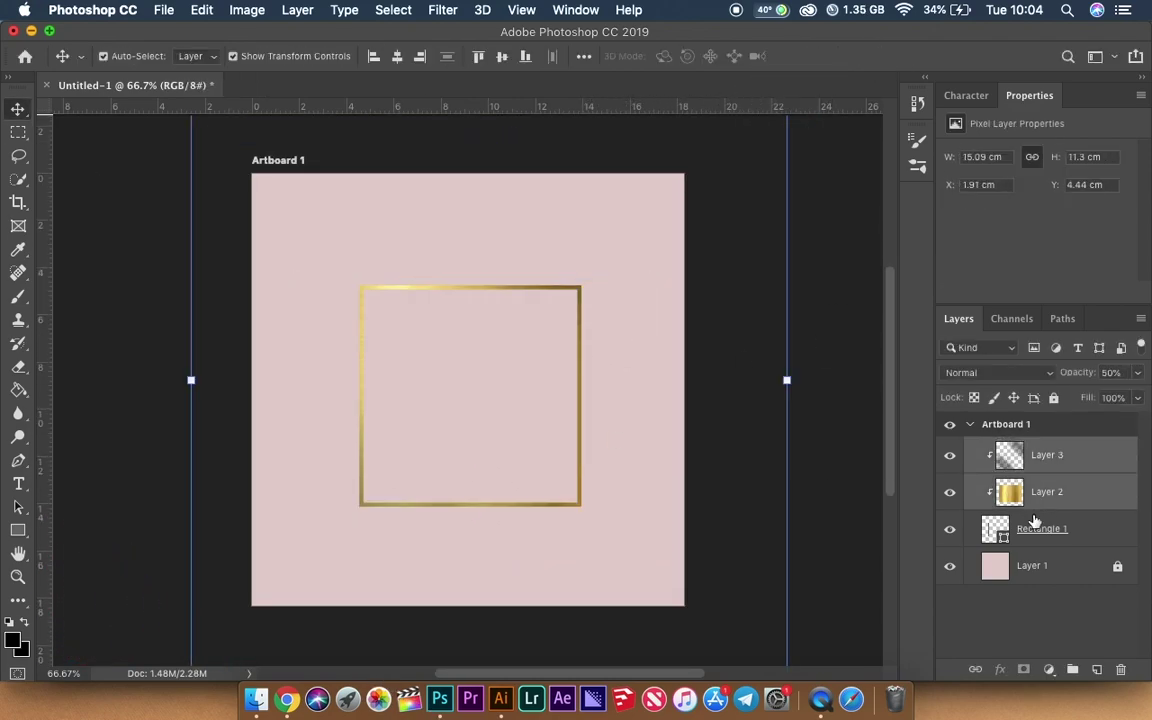
shift+click(1040, 530)
right_click(1030, 462)
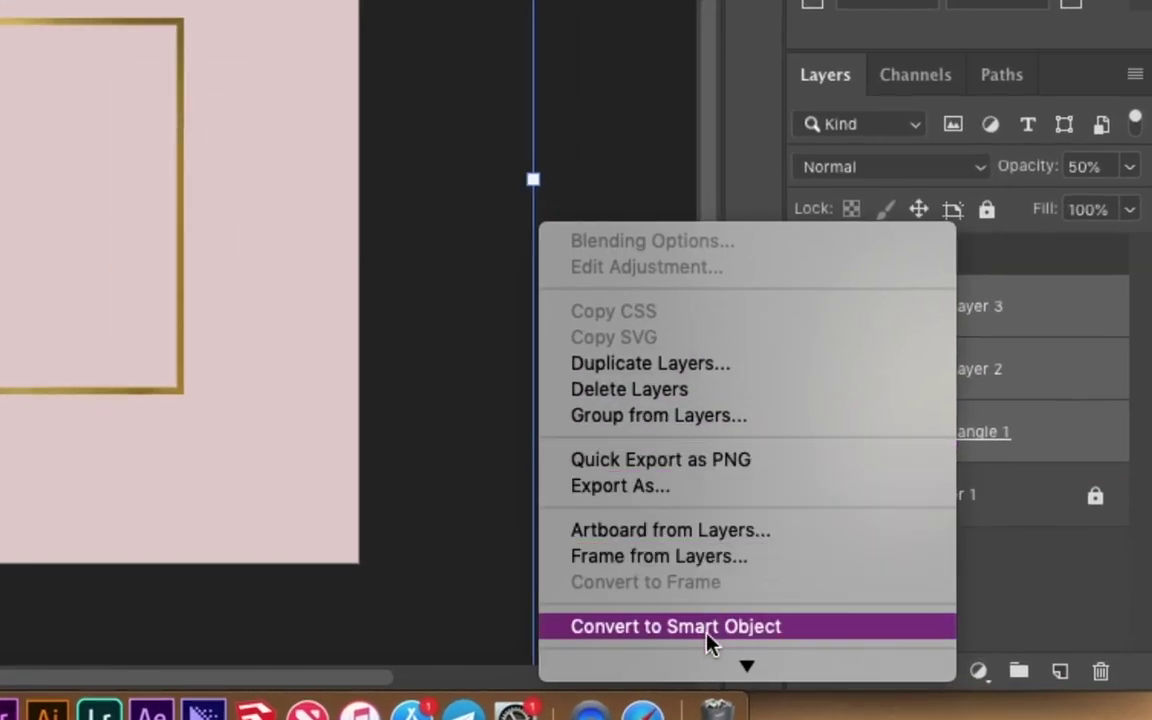
click(707, 630)
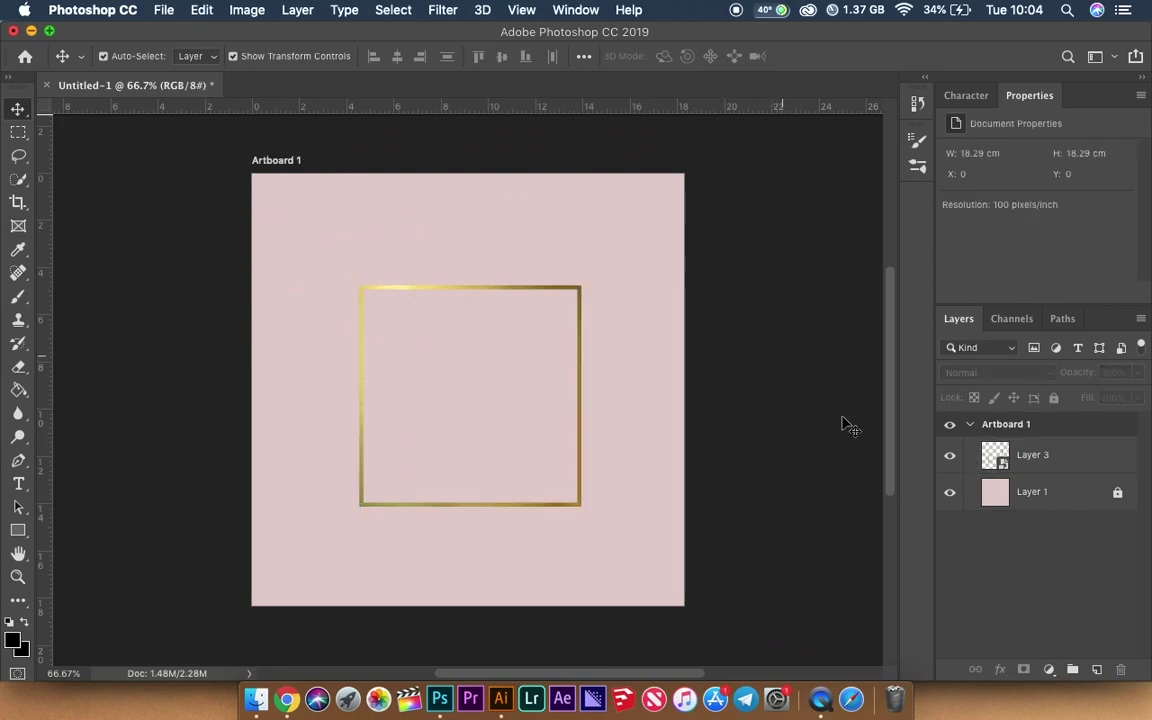
Type the title 'Wedding invitation' in a new text box inside the gold frame.
click(949, 465)
scroll(400, 450, down, 1)
click(18, 483)
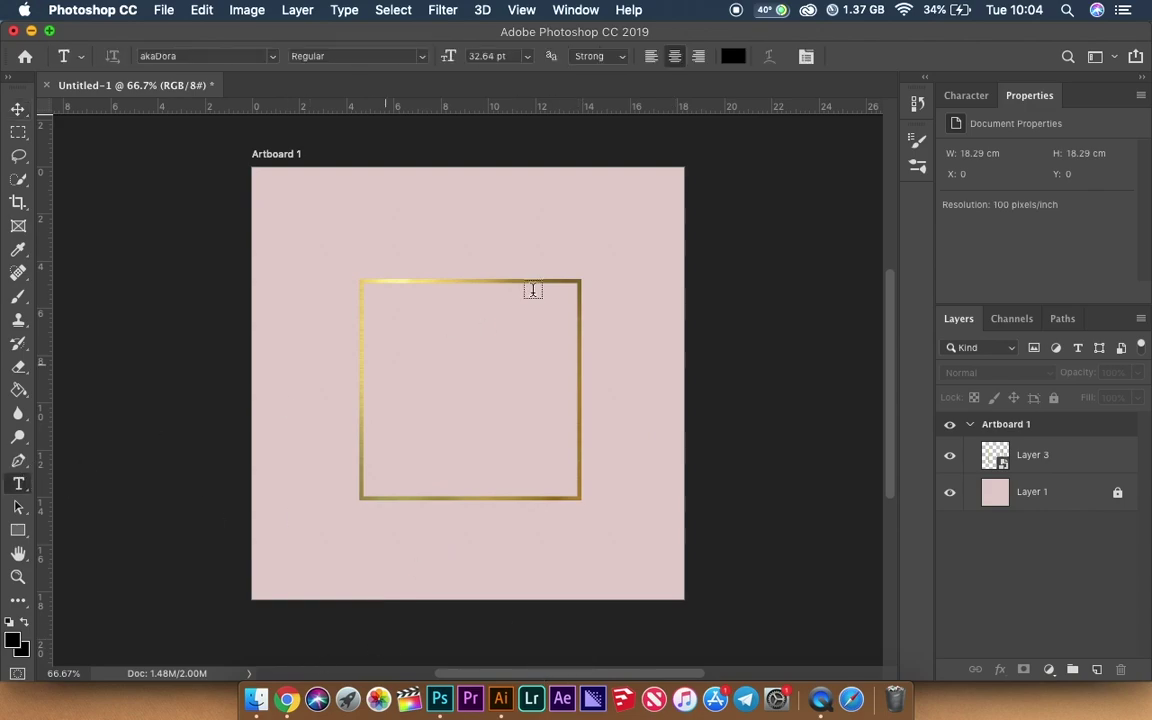
click(412, 343)
click(272, 56)
key(Escape)
text(Wedding)
key(Return)
text(itation)
Centre-align the title text and colour it dark navy.
key(ctrl+a)
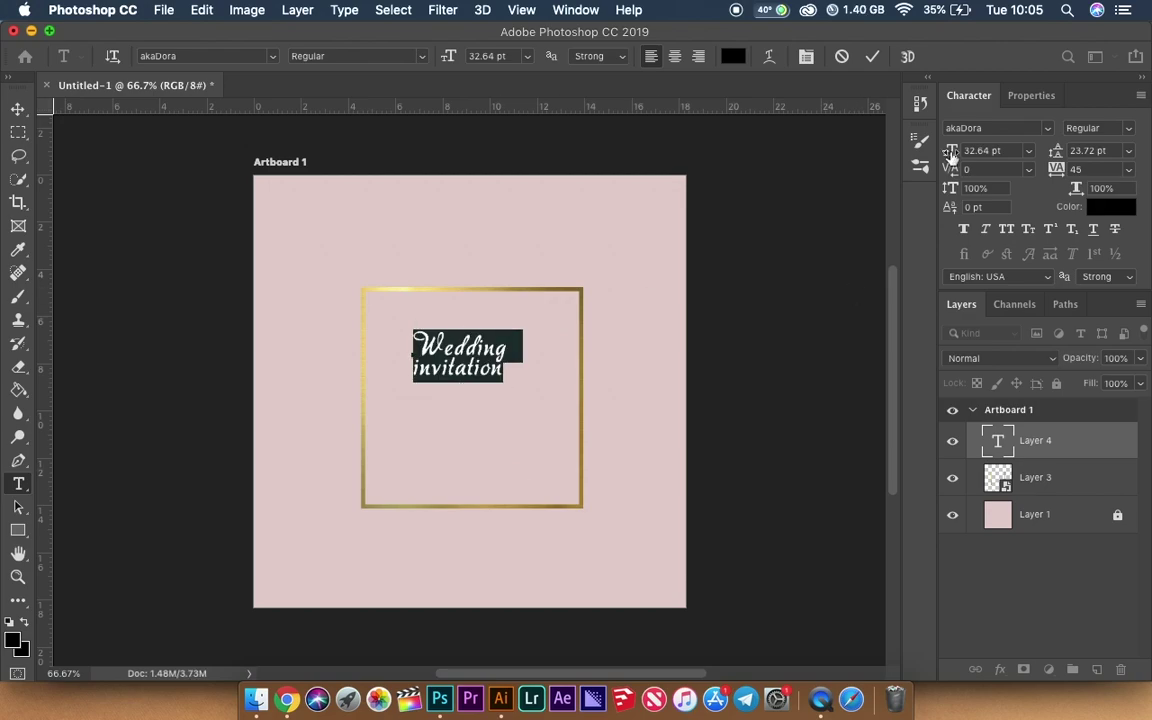
click(674, 56)
click(872, 56)
click(733, 56)
click(921, 275)
drag(921, 275, 921, 227)
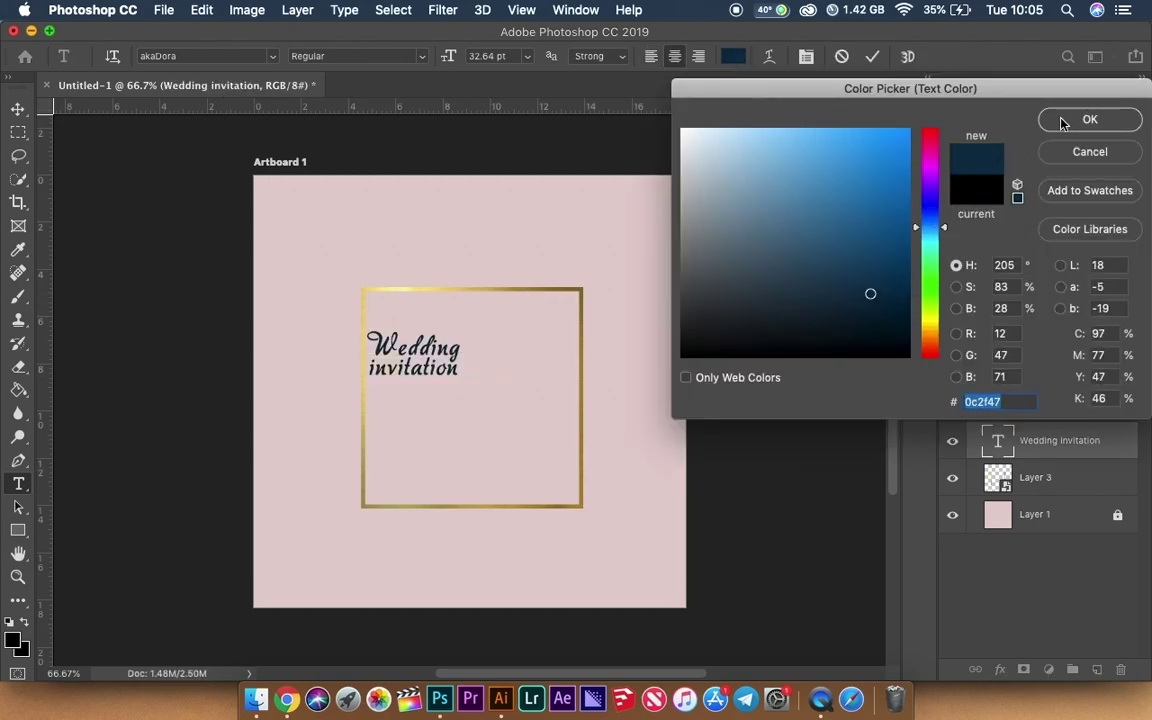
click(1065, 119)
click(872, 56)
key(v)
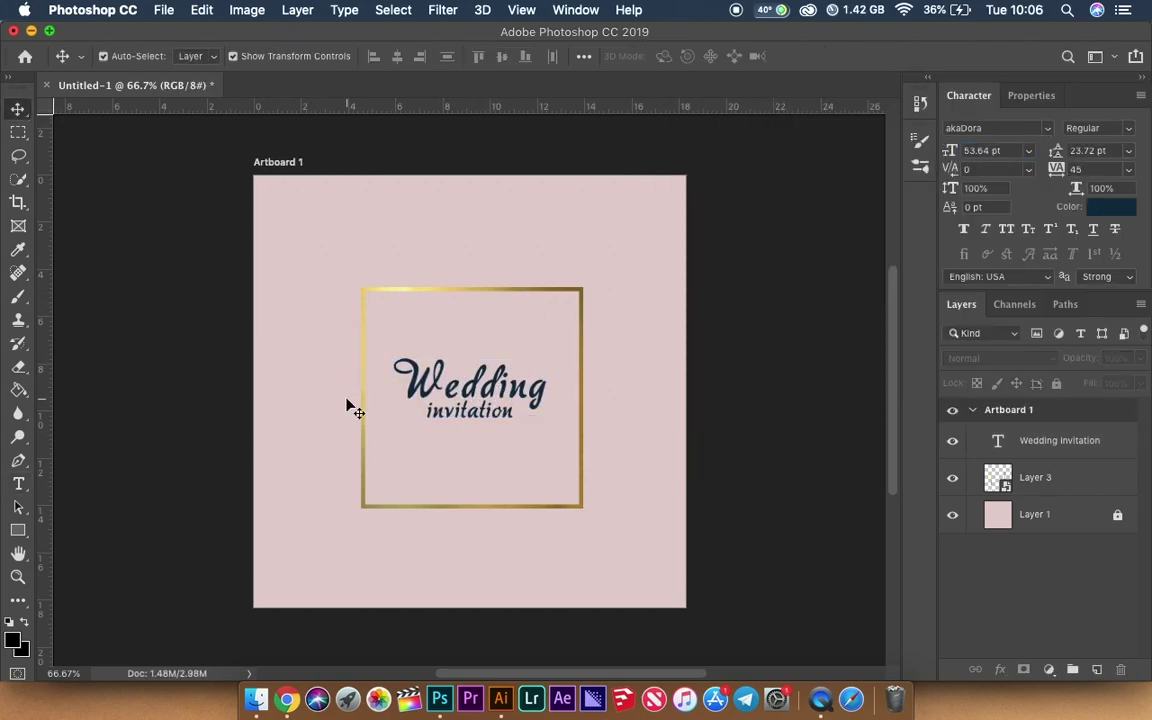
click(503, 684)
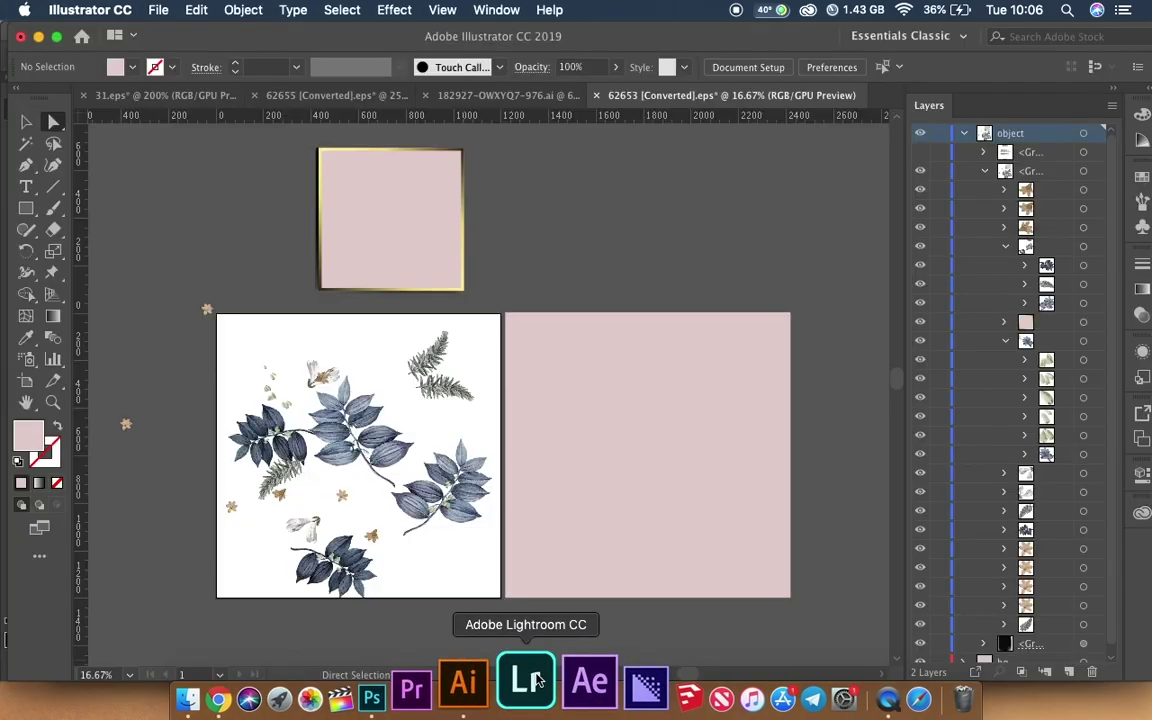
Drag the blue leaf group from Illustrator into Photoshop and shrink it by the frame.
click(476, 516)
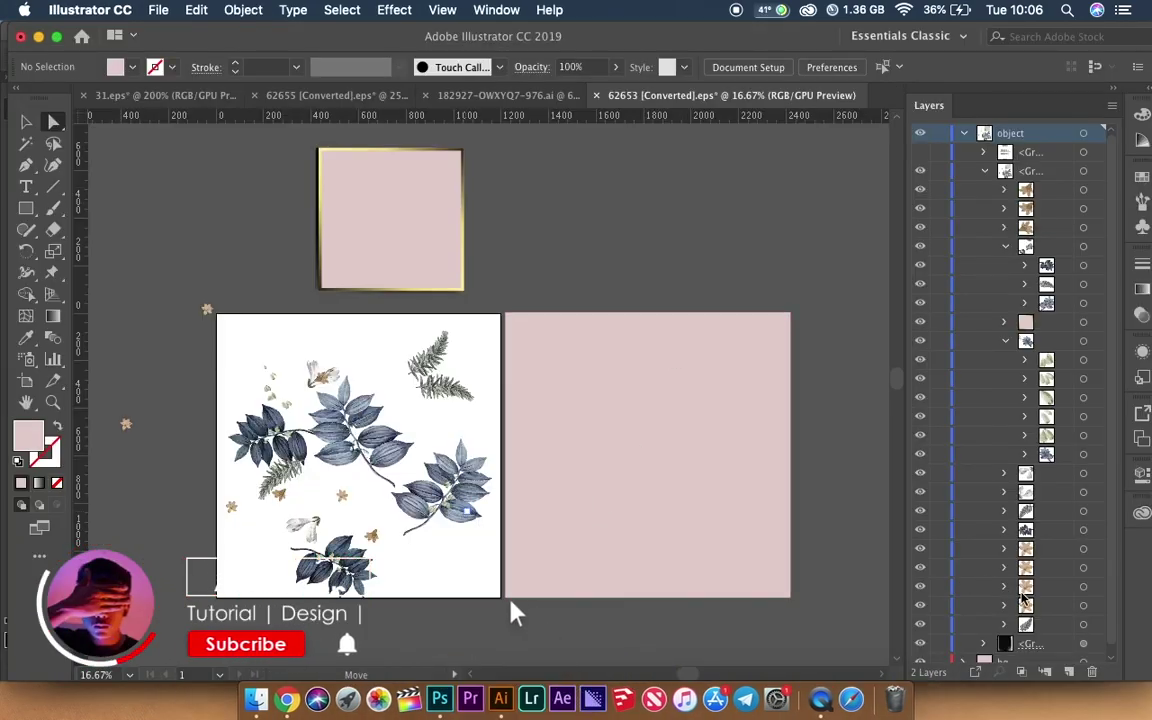
click(1083, 304)
mouse_move(434, 494)
mouse_down()
mouse_move(716, 392)
mouse_move(630, 463)
mouse_move(664, 424)
mouse_move(656, 404)
mouse_move(620, 424)
mouse_up()
drag(600, 468, 609, 461)
key(Return)
Paste a fern from Illustrator and tuck it under the frame's lower-right corner.
click(501, 698)
key(super+c)
click(439, 698)
key(super+v)
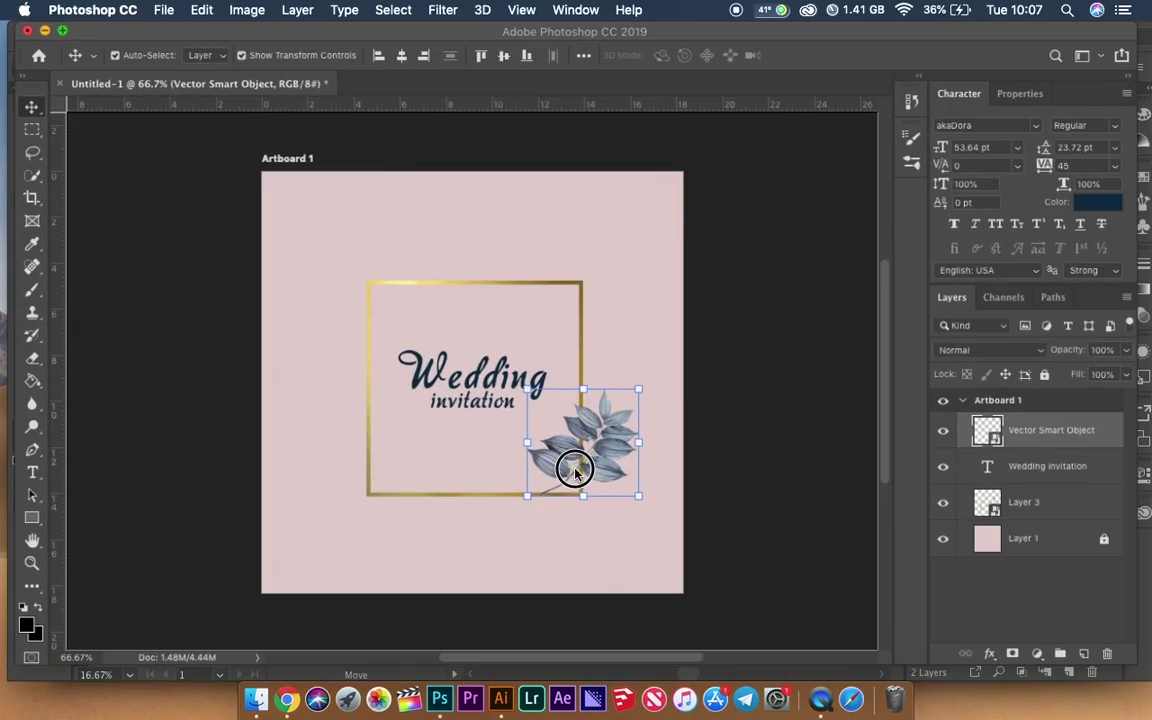
mouse_move(574, 496)
mouse_down()
mouse_move(527, 512)
mouse_move(580, 505)
mouse_up()
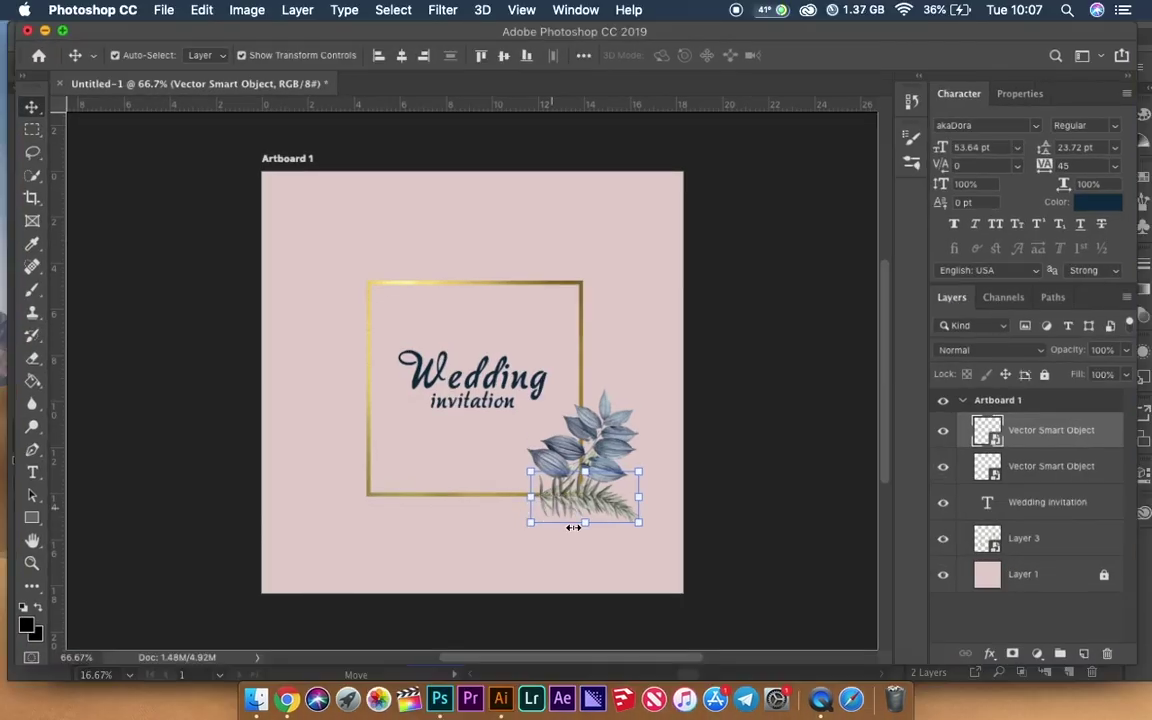
drag(573, 527, 579, 540)
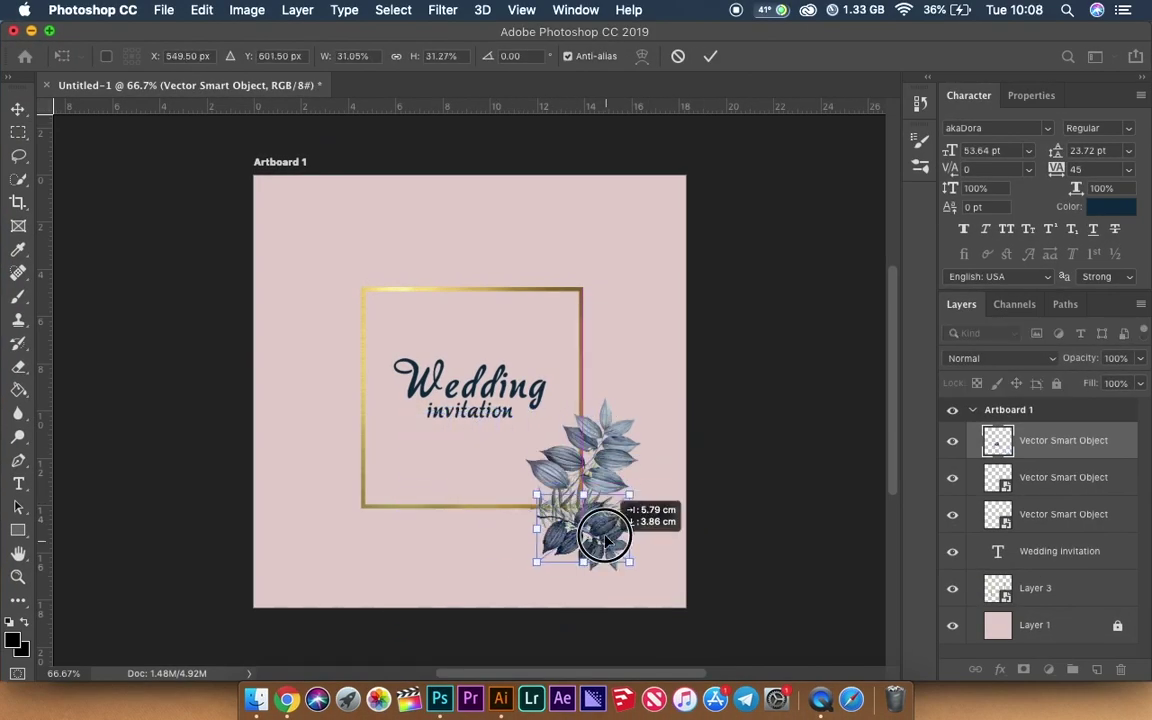
Mirror the leaf sprig copy, stack it below the gold frame, and sample the pink background.
key(Return)
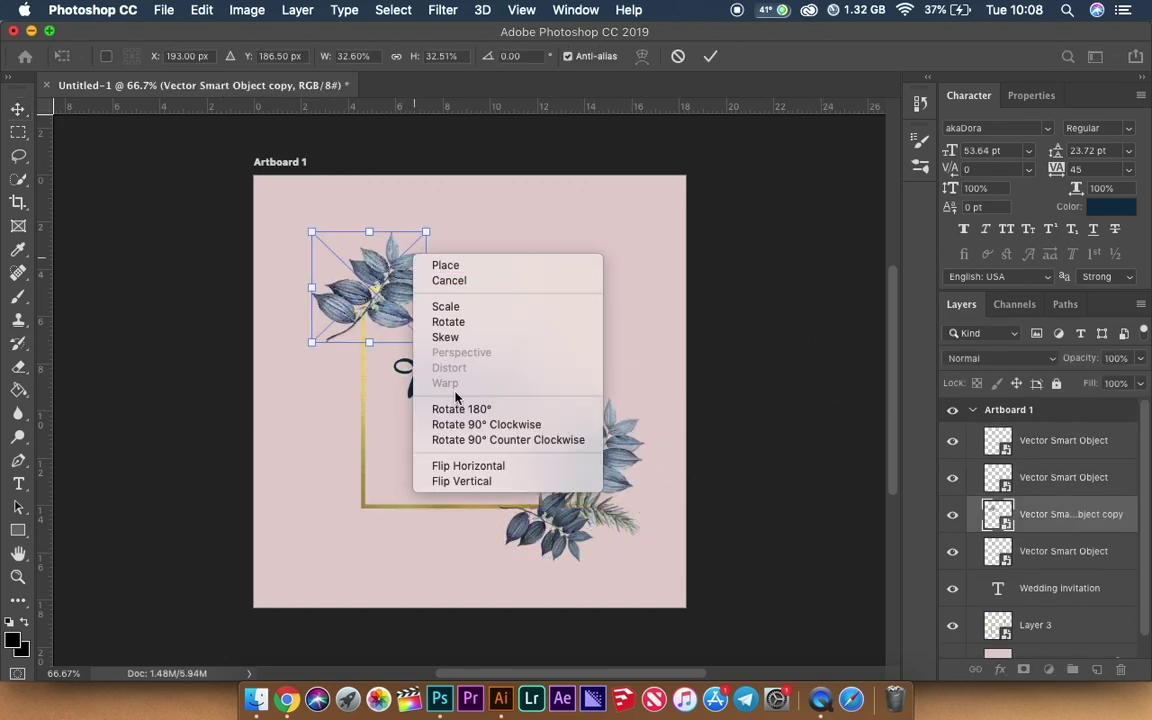
click(450, 262)
drag(1028, 553, 1054, 620)
key(i)
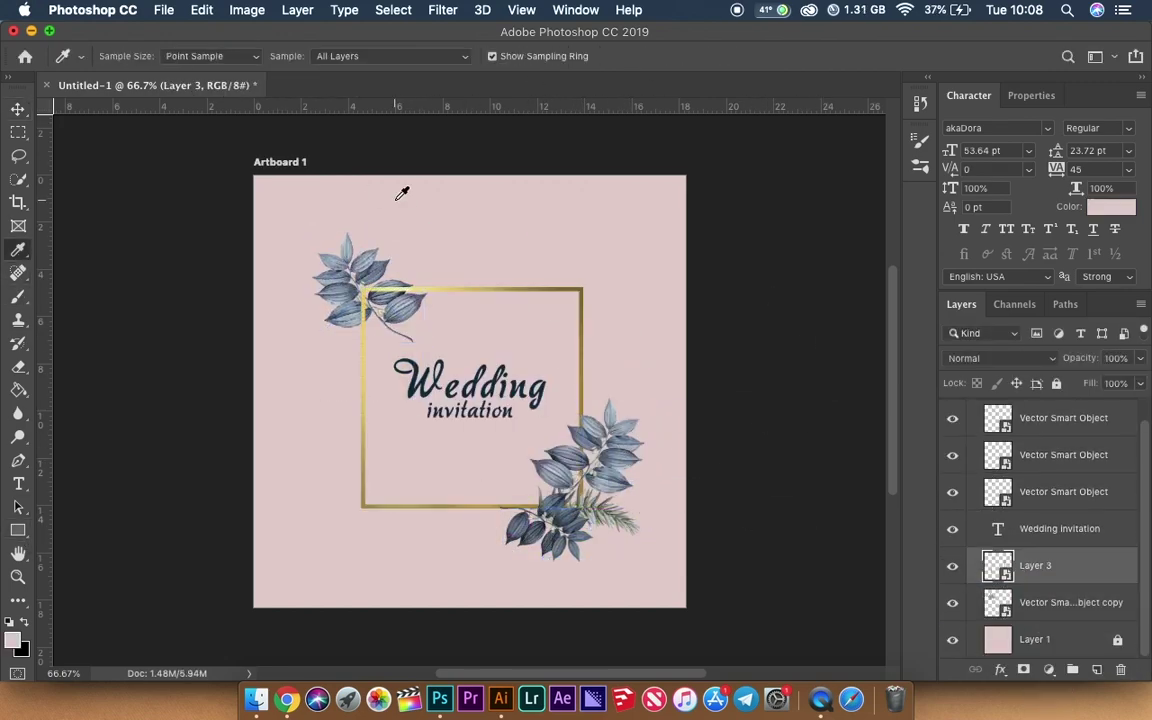
click(398, 188)
key(g)
key(v)
Place rotated leaf and fern copies at the frame's top-left corner, sent beneath the frame.
mouse_move(420, 300)
mouse_down()
mouse_move(472, 302)
mouse_move(334, 360)
mouse_up()
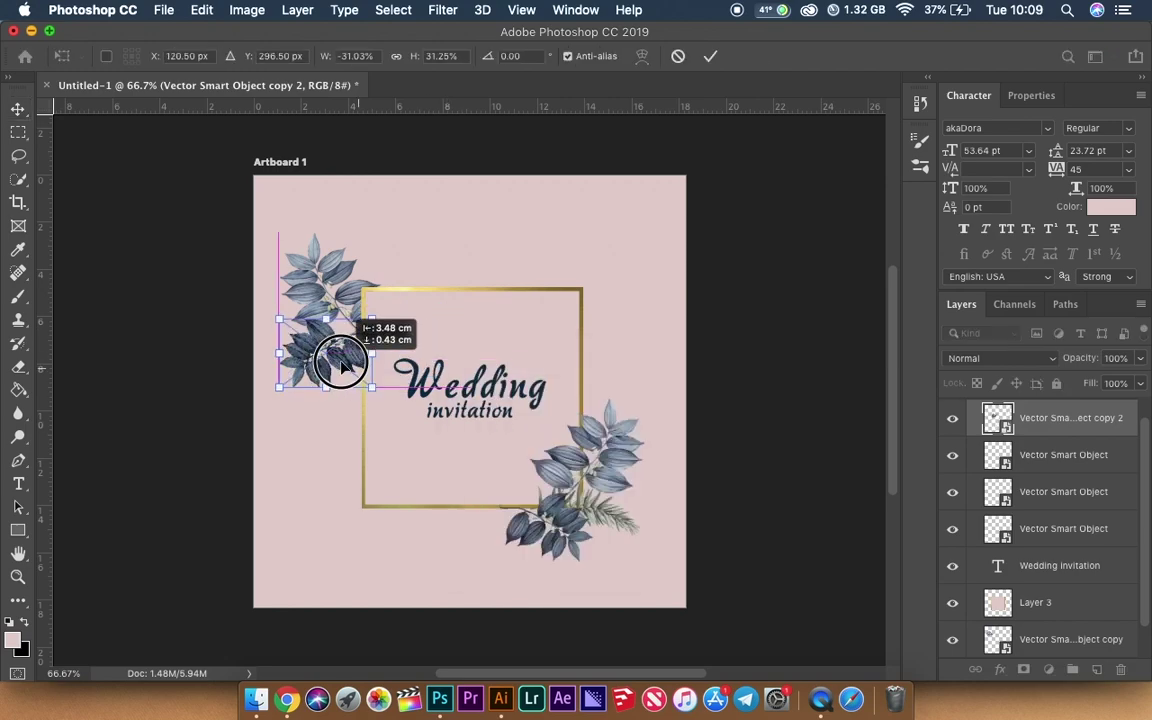
key(super+bracketleft)
key(super+bracketleft)
key(super+bracketleft)
mouse_move(553, 386)
mouse_down()
mouse_move(612, 520)
mouse_move(420, 220)
mouse_up()
drag(455, 200, 442, 167)
key(super+bracketleft)
key(super+bracketleft)
key(super+bracketleft)
key(super+t)
drag(786, 337, 355, 375)
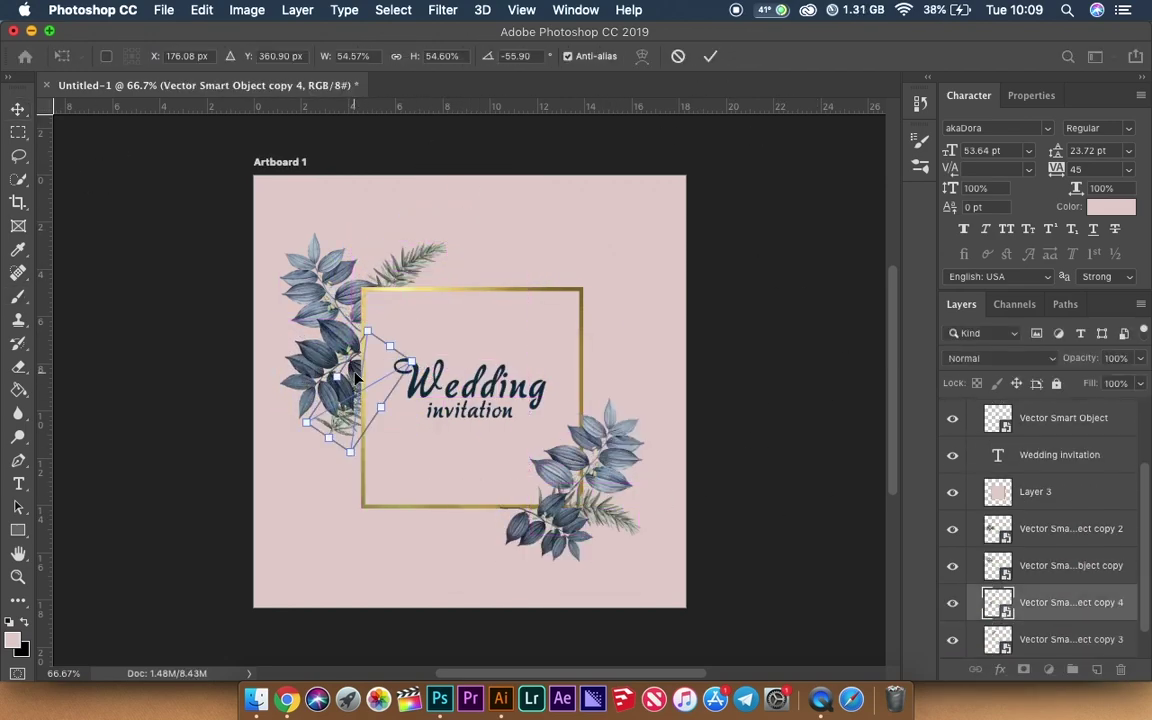
drag(797, 380, 432, 193)
key(Return)
click(346, 400)
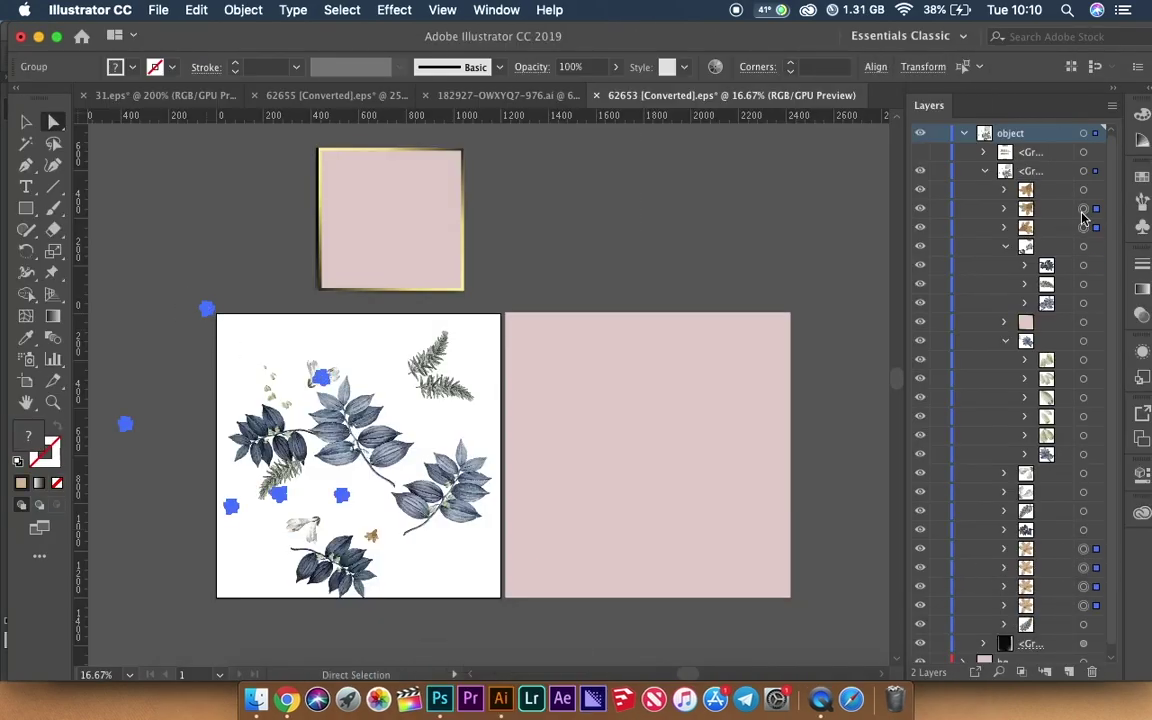
Paste the small scattered flowers into the invitation, scaled and rotated into place.
click(437, 692)
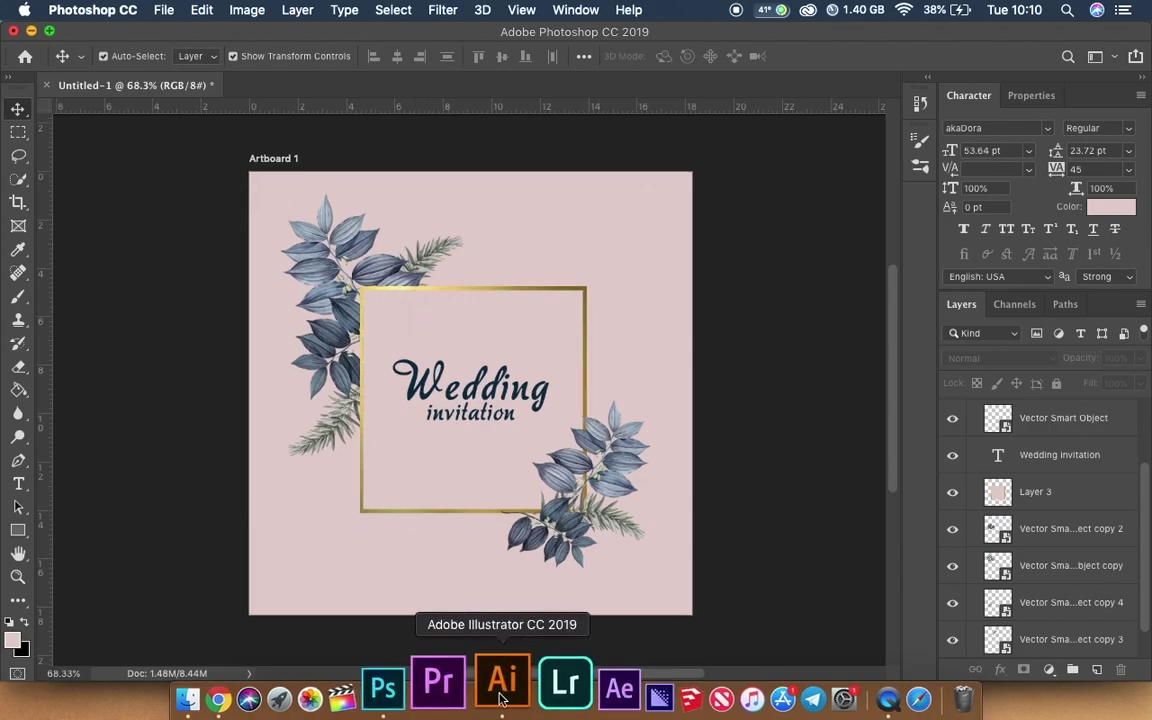
key(ctrl+v)
key(Return)
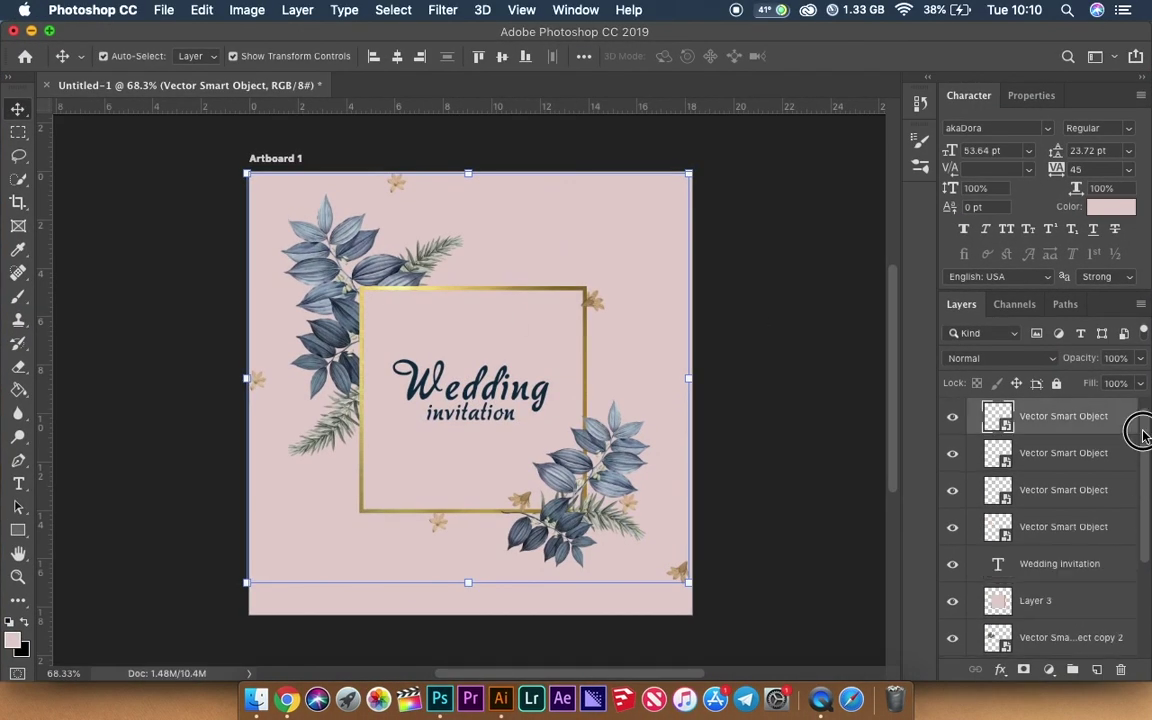
drag(688, 582, 705, 600)
drag(740, 215, 761, 249)
key(Return)
Copy the white lily from Illustrator and tuck it, shrunk, into the lower-right leaves.
key(super+Tab)
click(321, 355)
key(ctrl+c)
key(super+Tab)
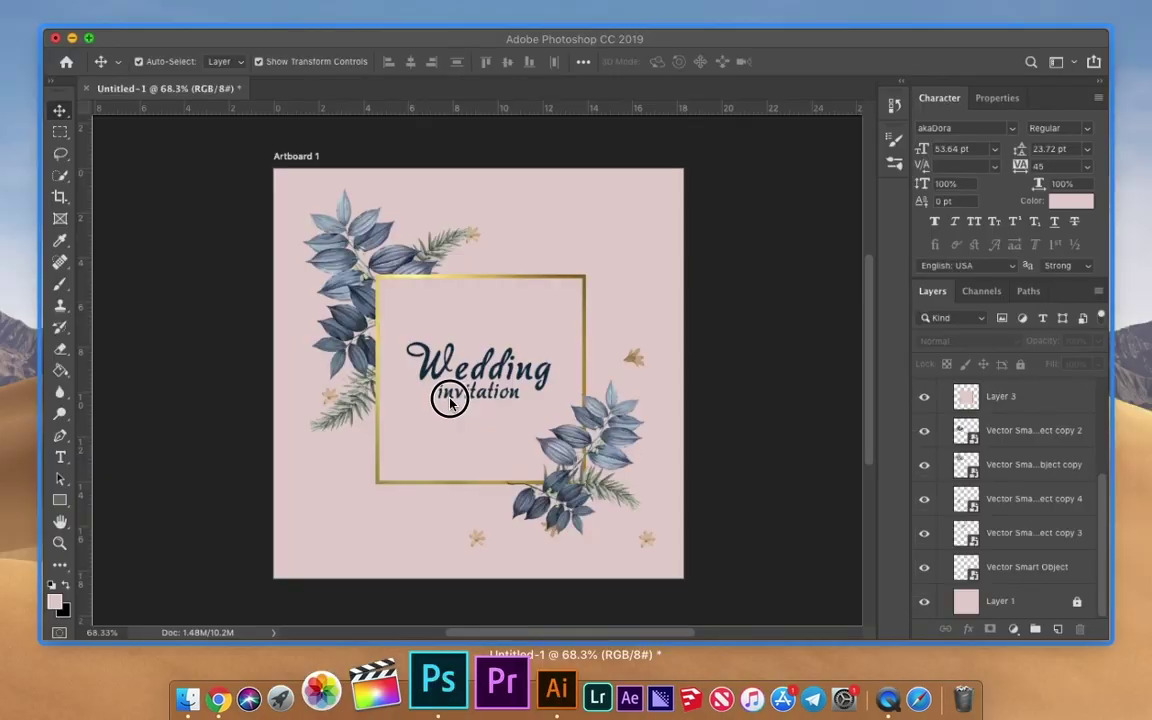
key(ctrl+v)
mouse_move(450, 400)
mouse_down()
mouse_move(596, 522)
mouse_move(617, 501)
mouse_move(585, 502)
mouse_up()
key(Return)
drag(1063, 416, 1039, 481)
Add lily copies into the upper-left and lower-left leaf clusters.
drag(559, 540, 418, 258)
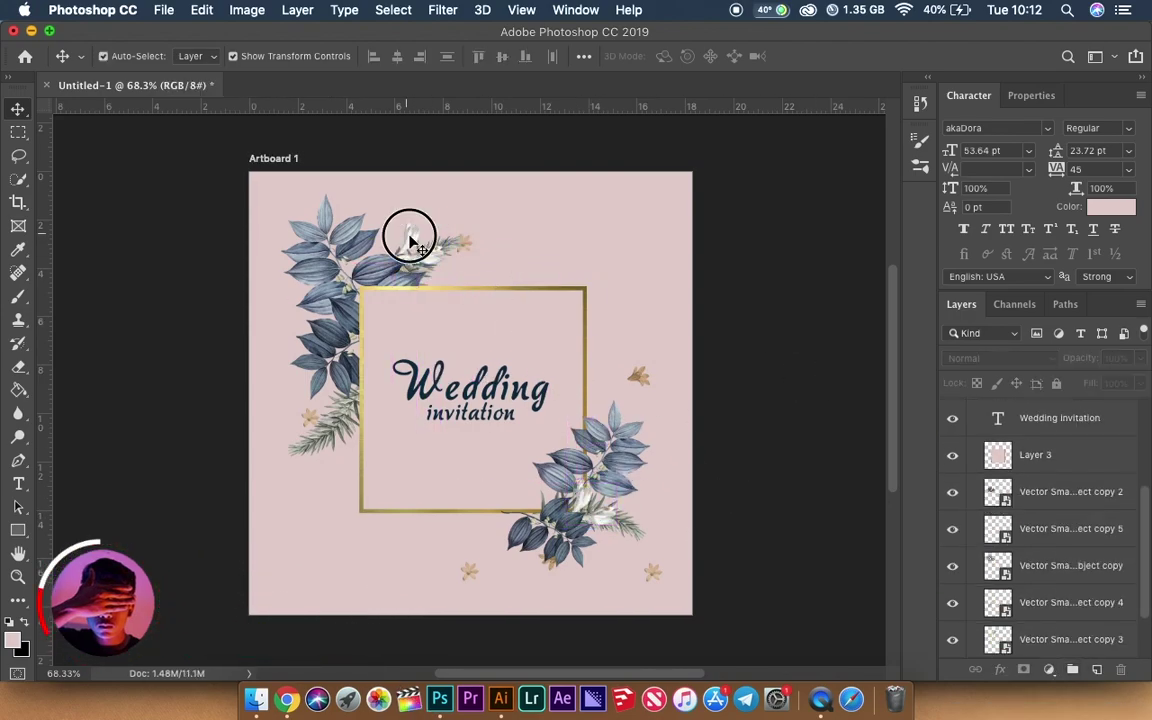
right_click(334, 386)
drag(334, 390, 329, 398)
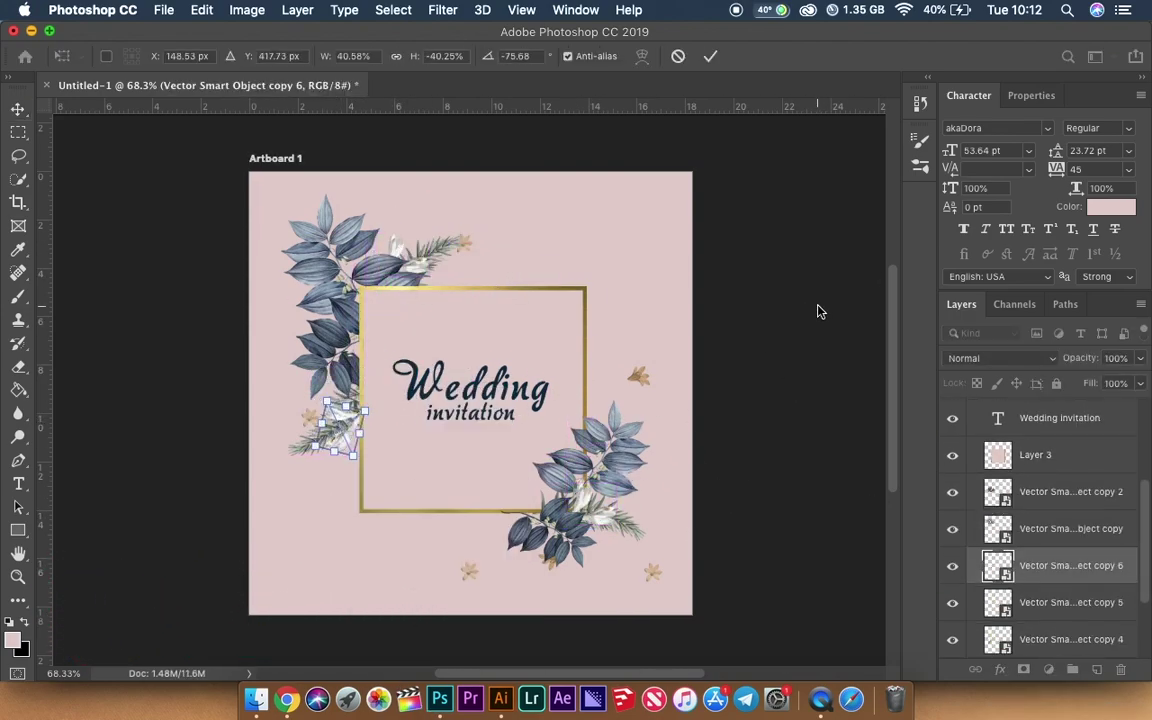
click(818, 311)
Recolour the title a softer grey-blue and move it slightly up in the frame.
double_click(997, 418)
click(1111, 206)
click(1085, 118)
mouse_move(500, 400)
mouse_down()
mouse_move(497, 378)
mouse_move(503, 440)
mouse_up()
Replace the duplicated title text with the couple's names at a smaller size, placed under the title.
double_click(503, 433)
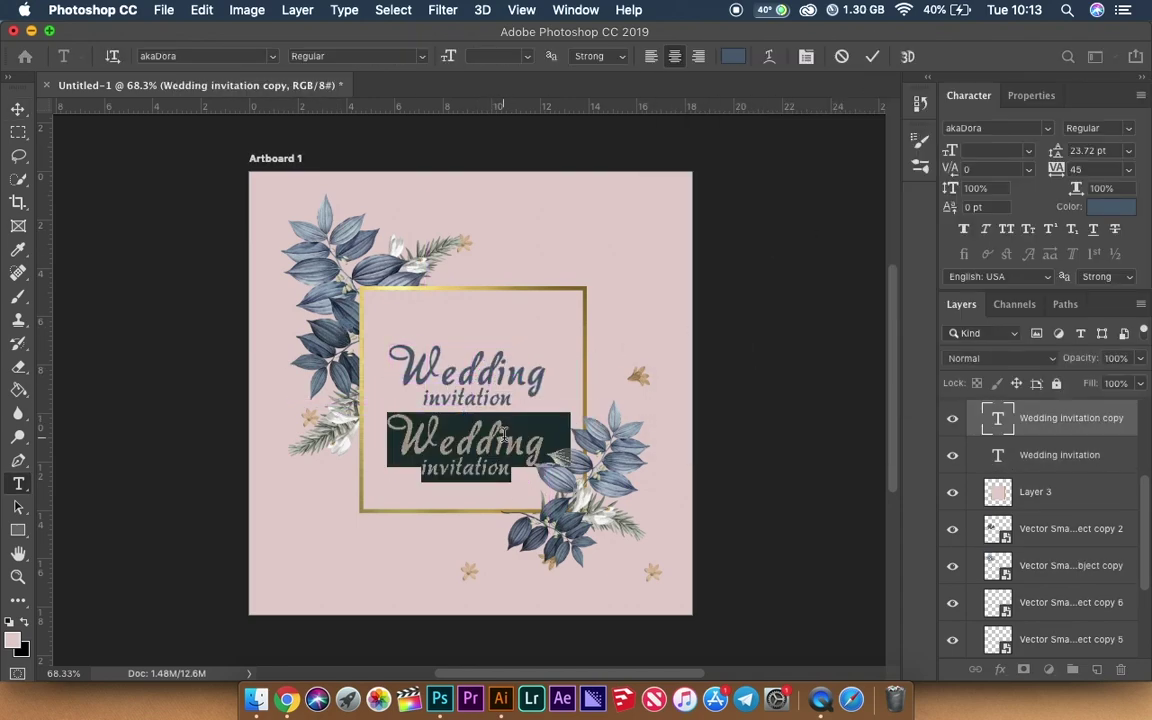
text(lulu e)
key(ctrl+a)
drag(950, 150, 926, 156)
key(ctrl+Return)
key(v)
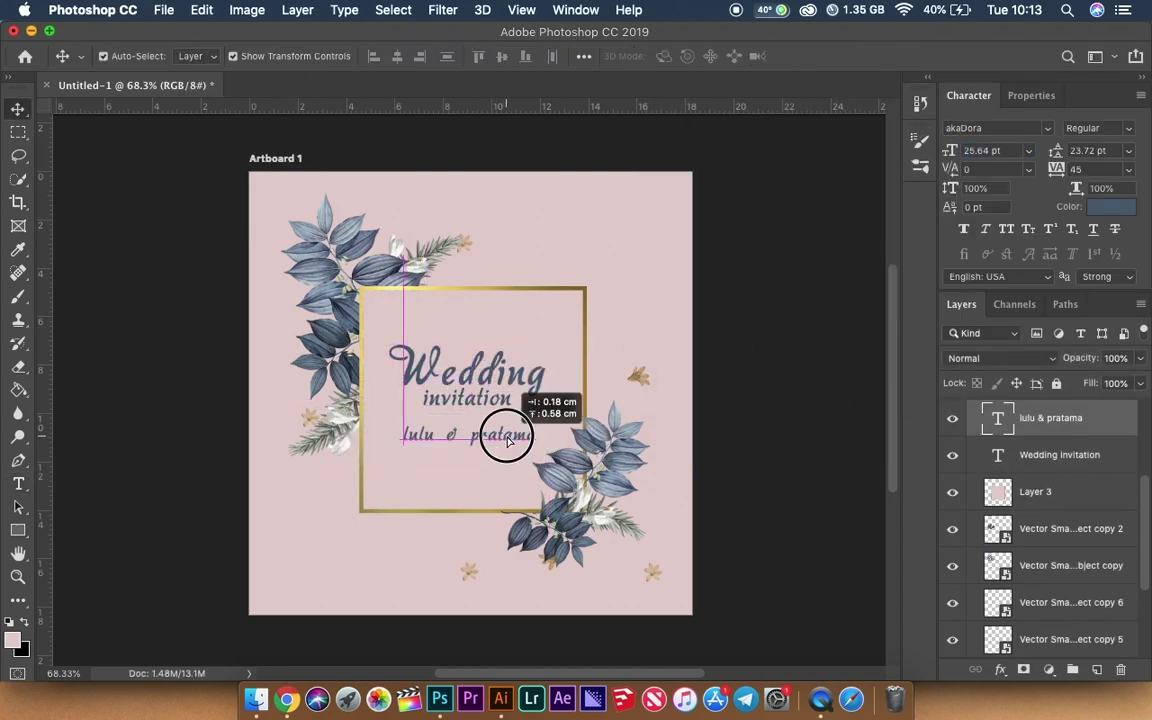
drag(548, 437, 518, 447)
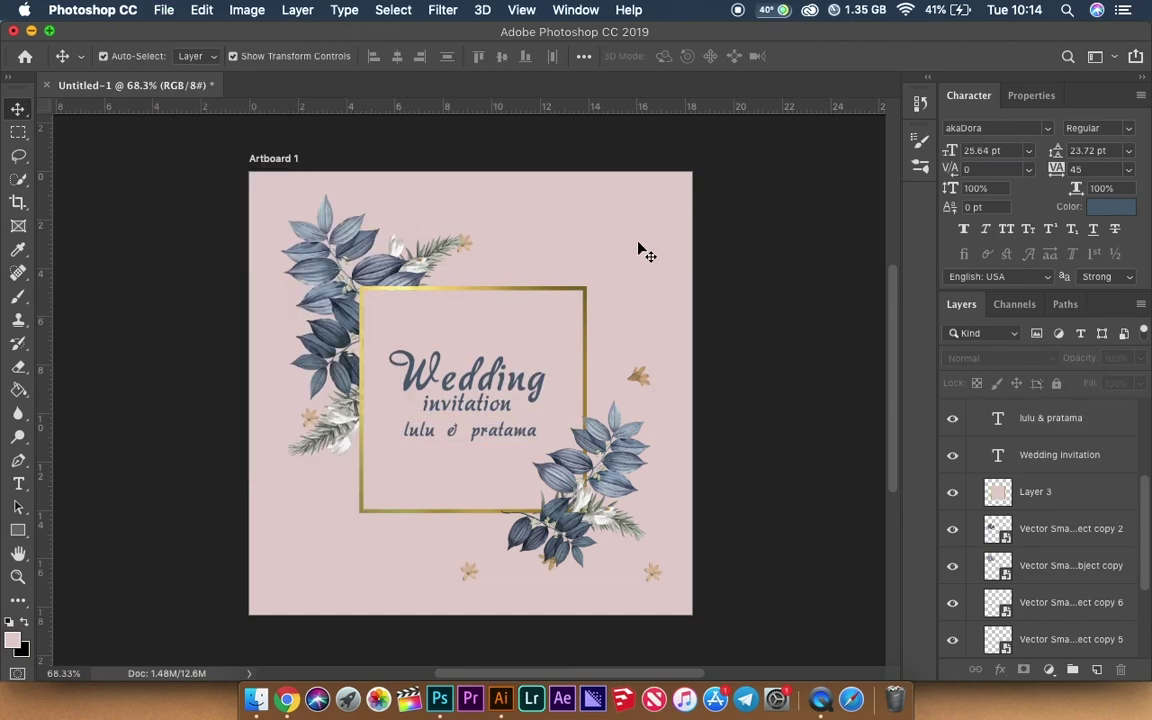
key(ctrl+s)
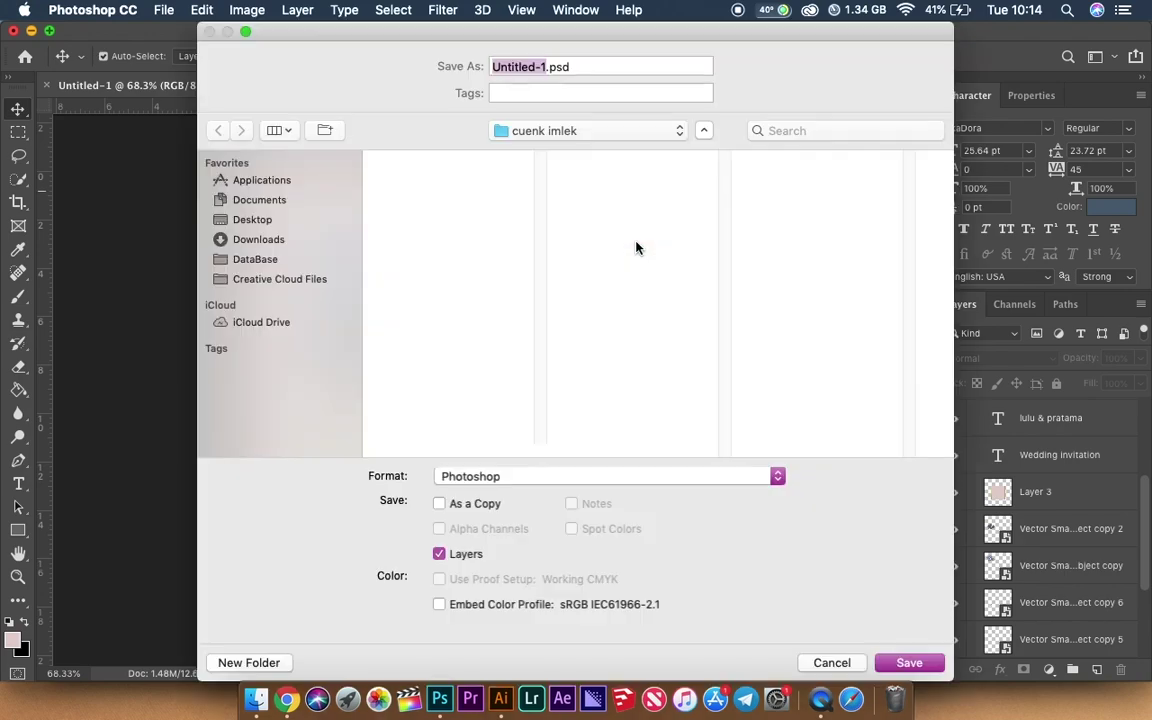
Save as 'undangan digital 1' in a new 'undangan digital' folder under DataBase > project > undangan.
text(unda)
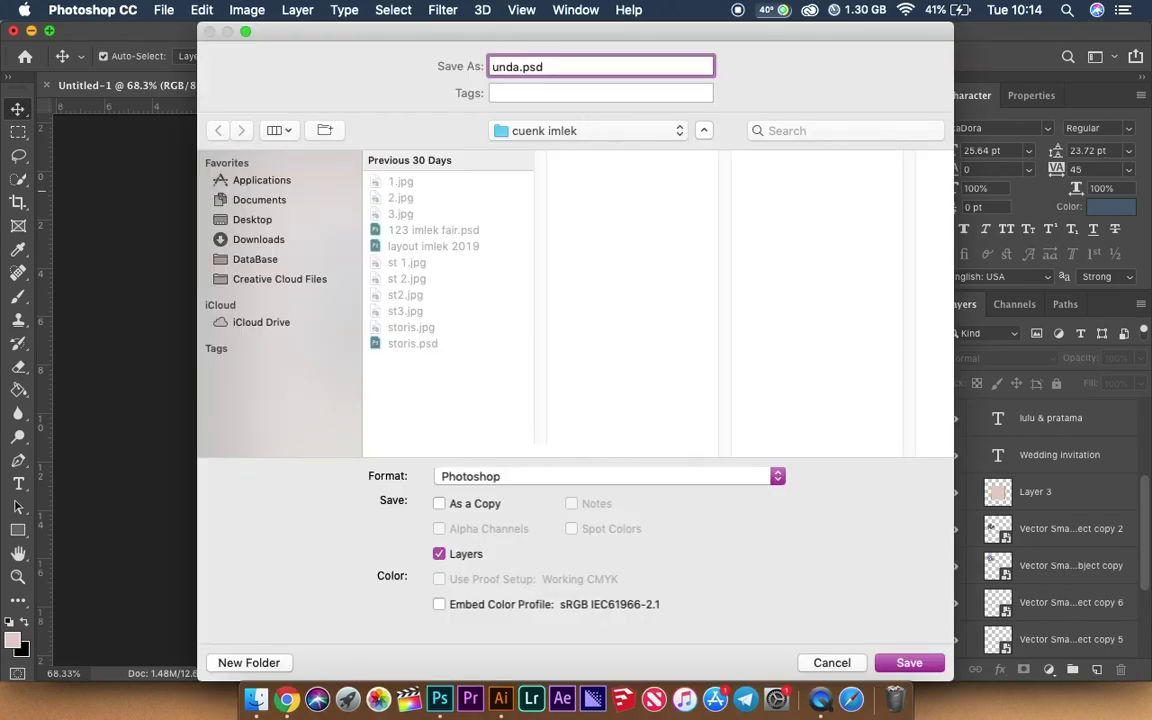
text(ngan digital 1)
click(255, 259)
scroll(535, 257, down, 1)
click(440, 190)
scroll(520, 300, down, 2)
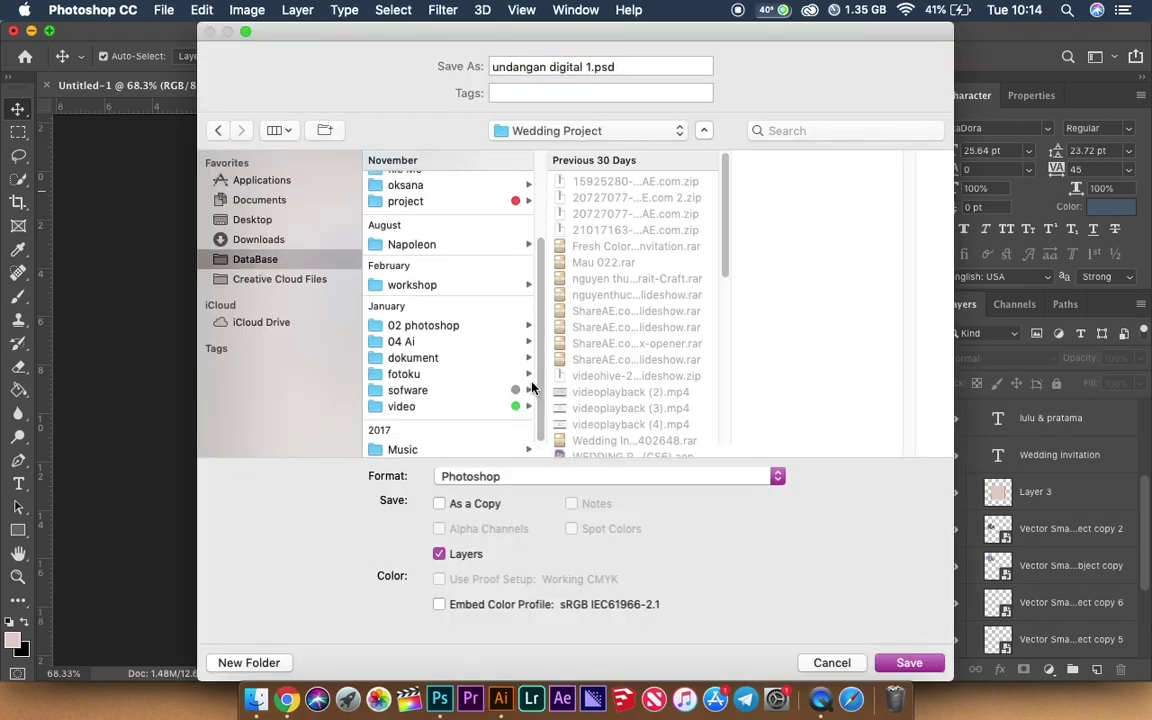
scroll(529, 266, up, 3)
click(616, 249)
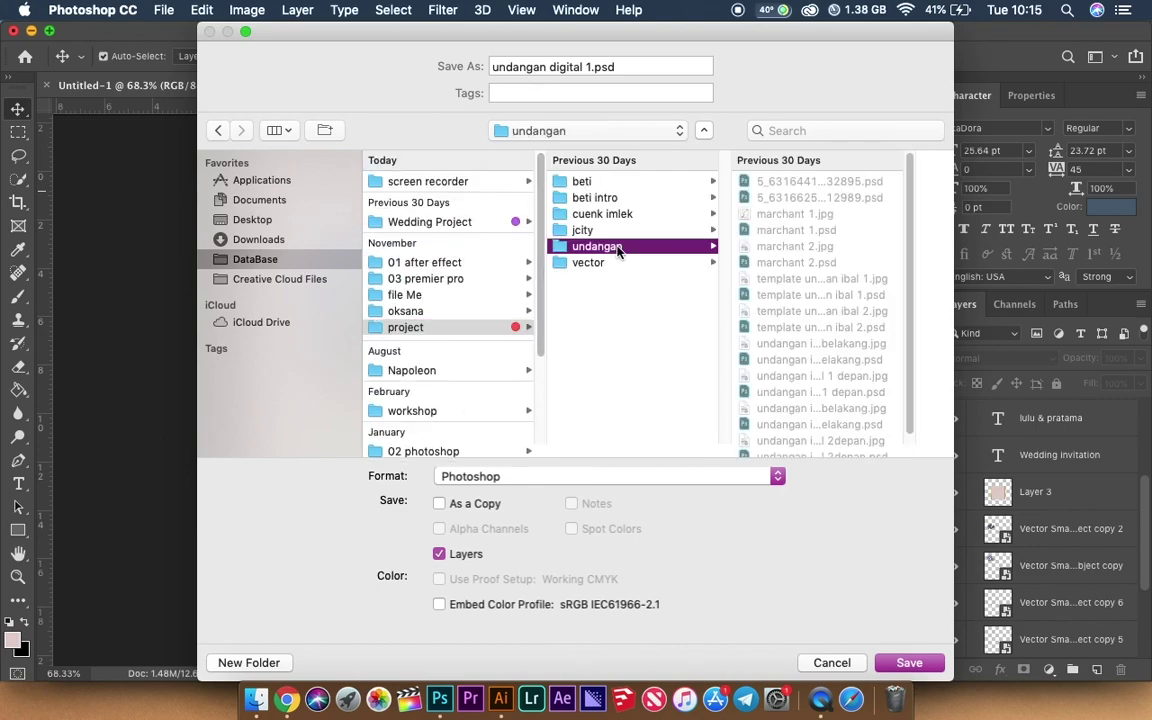
click(272, 660)
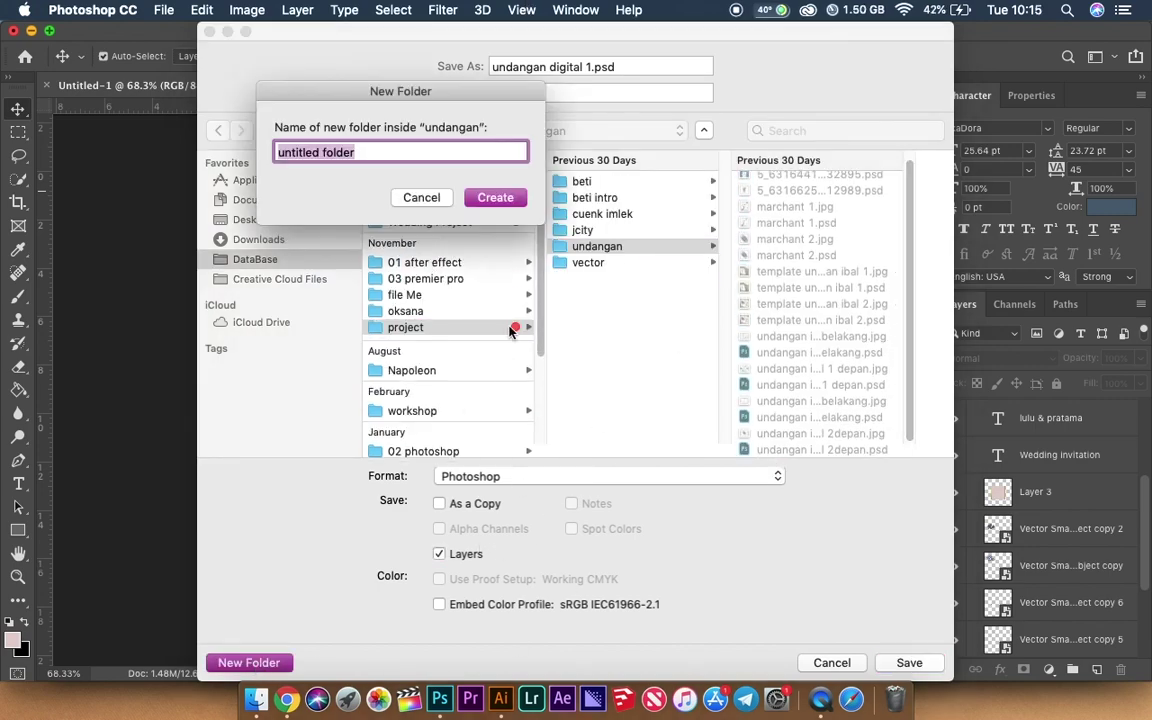
text(l)
key(Return)
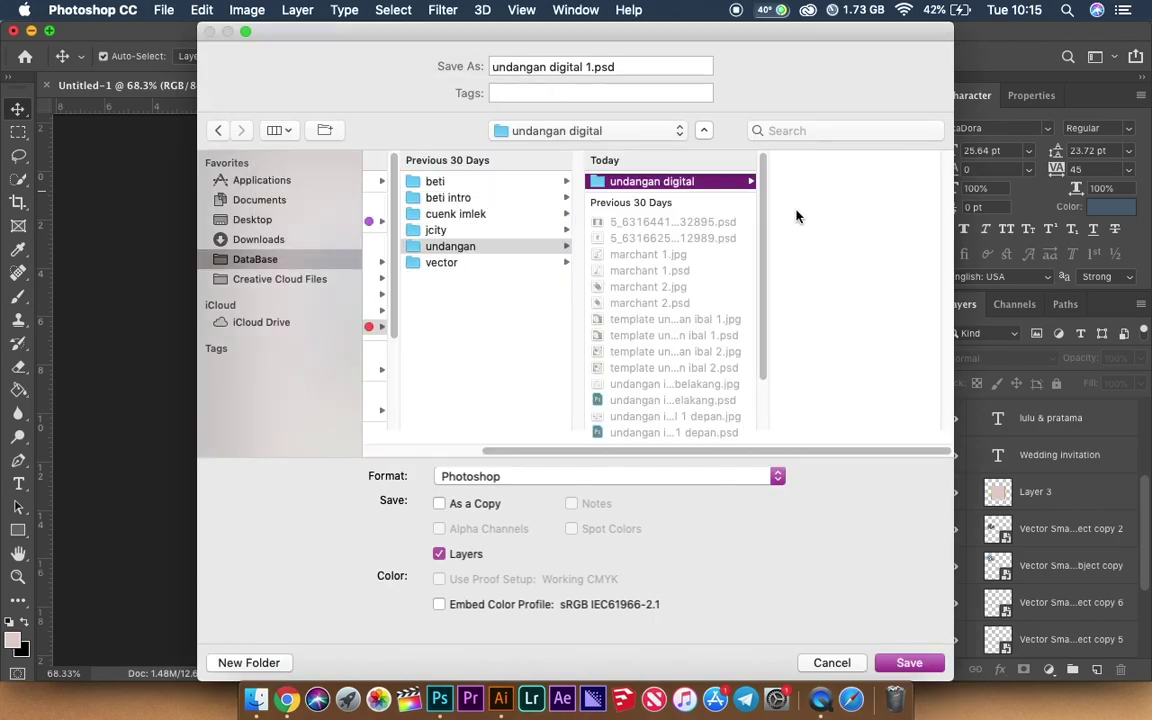
click(905, 664)
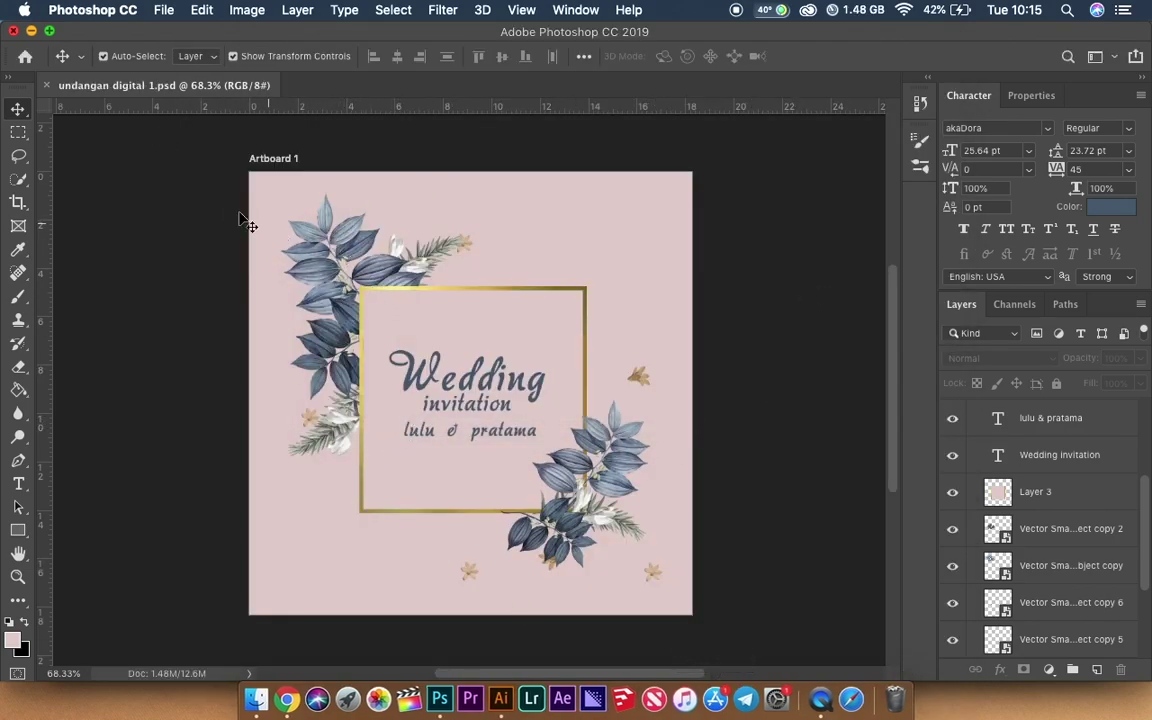
Group all the cover artwork layers and rename the group 'animasi 1'.
drag(243, 220, 674, 584)
key(ctrl+g)
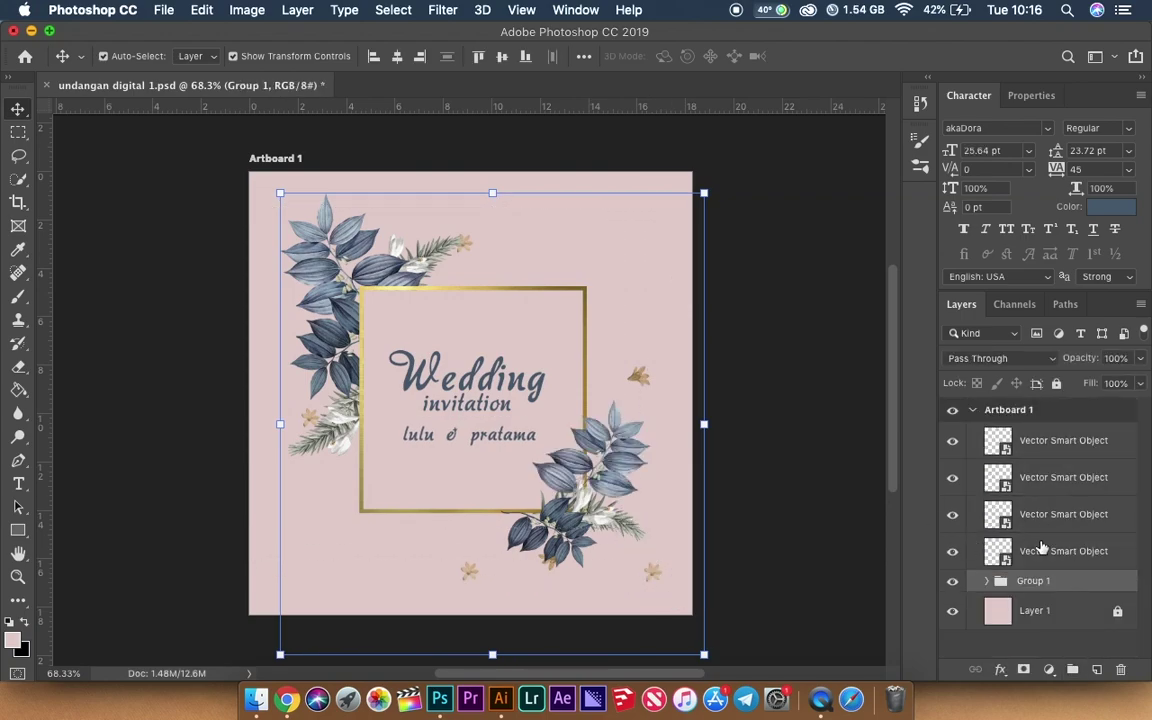
key(ctrl+z)
key(ctrl+z)
key(ctrl+z)
key(ctrl+z)
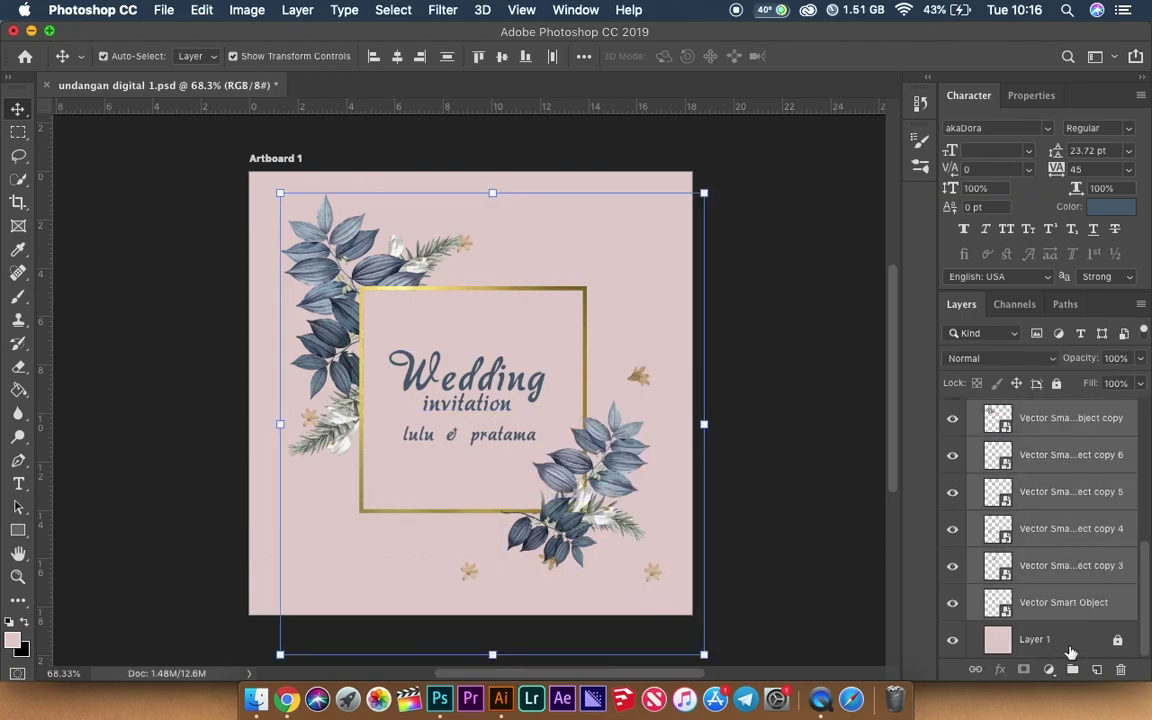
click(1072, 668)
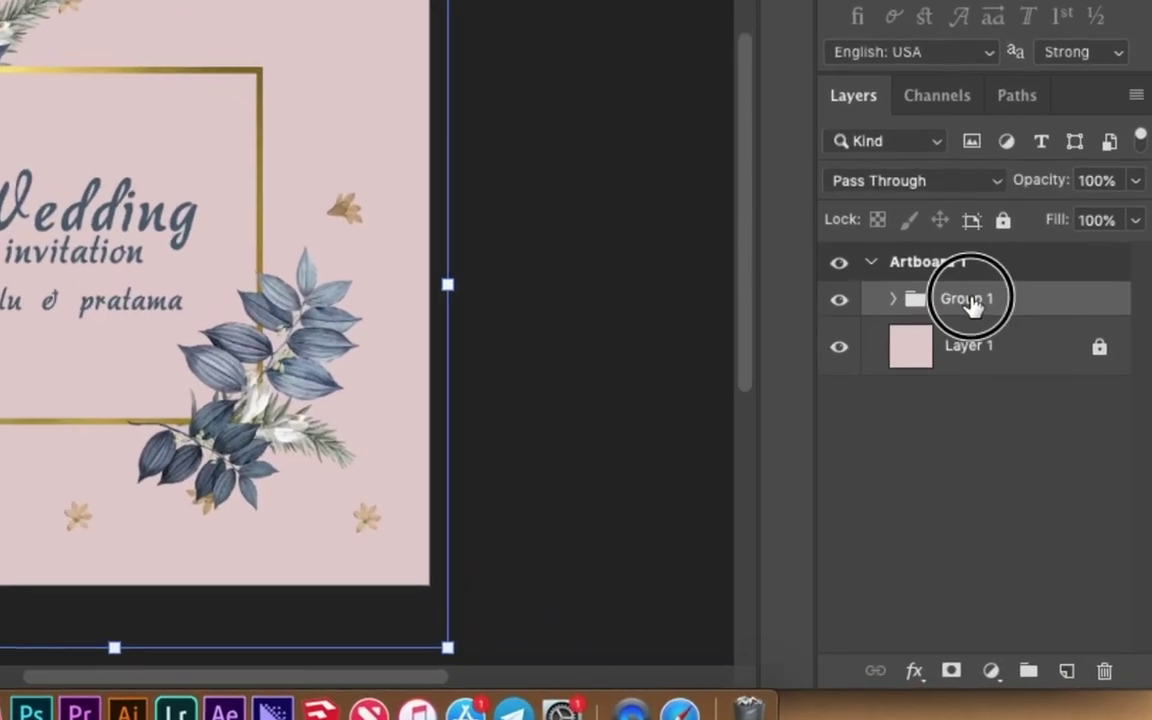
double_click(1036, 432)
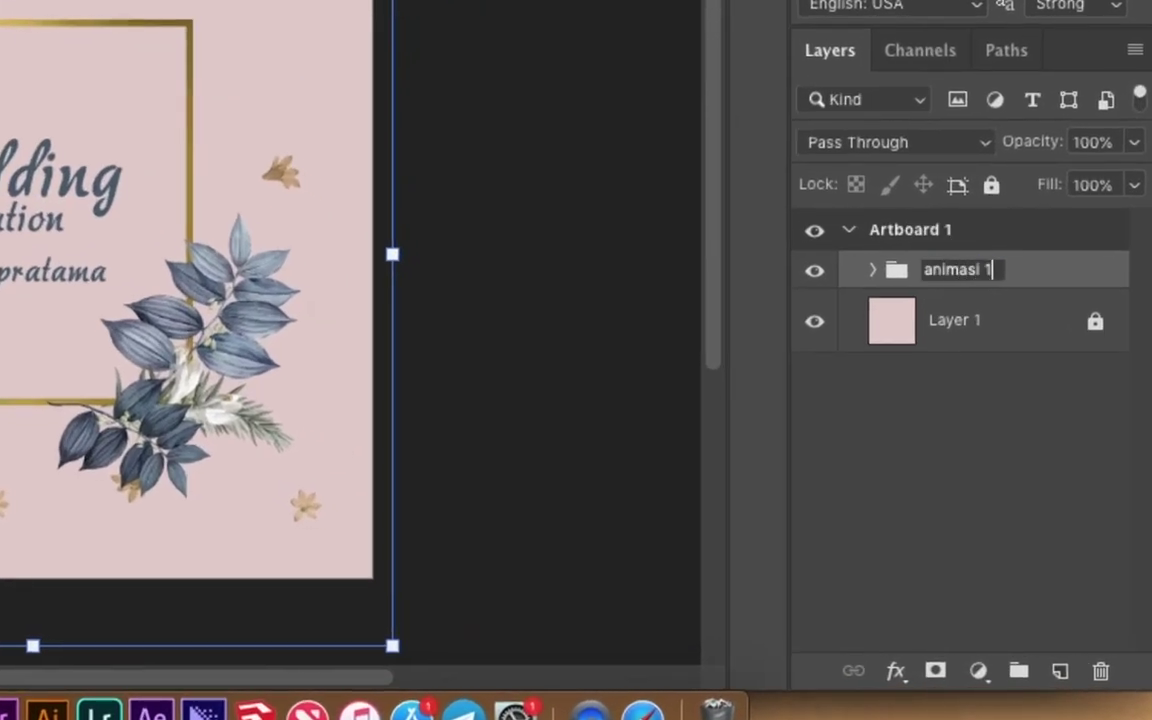
text(animasi)
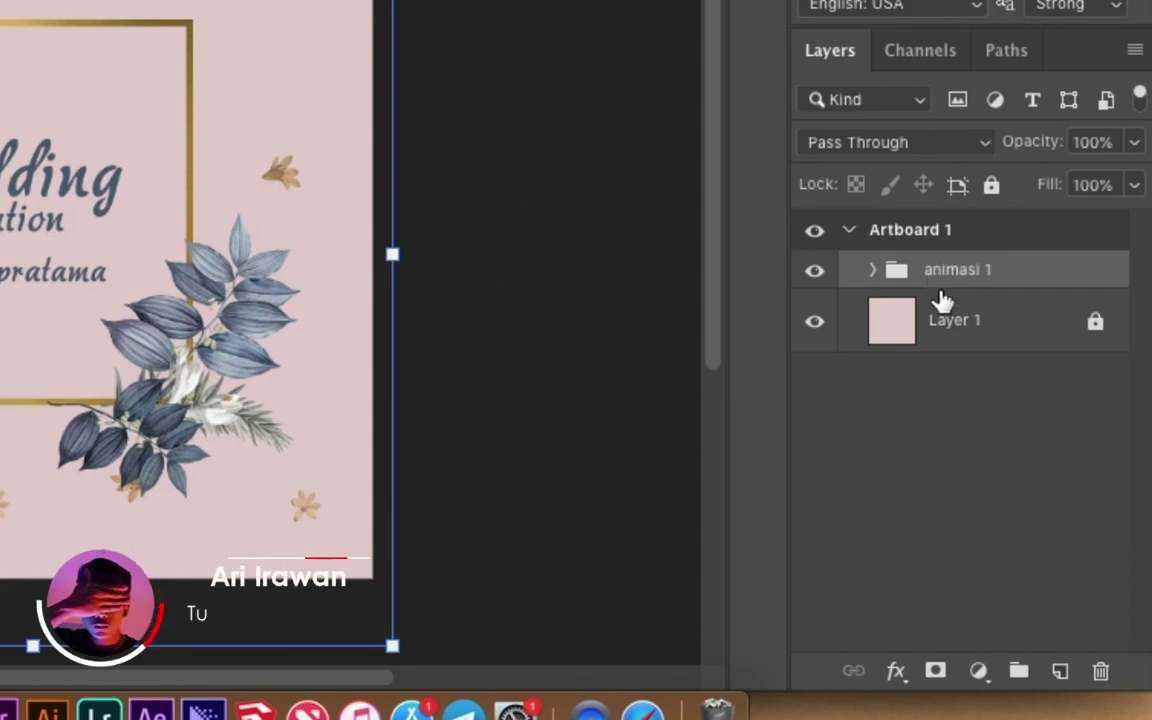
Add a new empty group, hide animasi 1, and copy the couple photo from WhatsApp.
click(1020, 673)
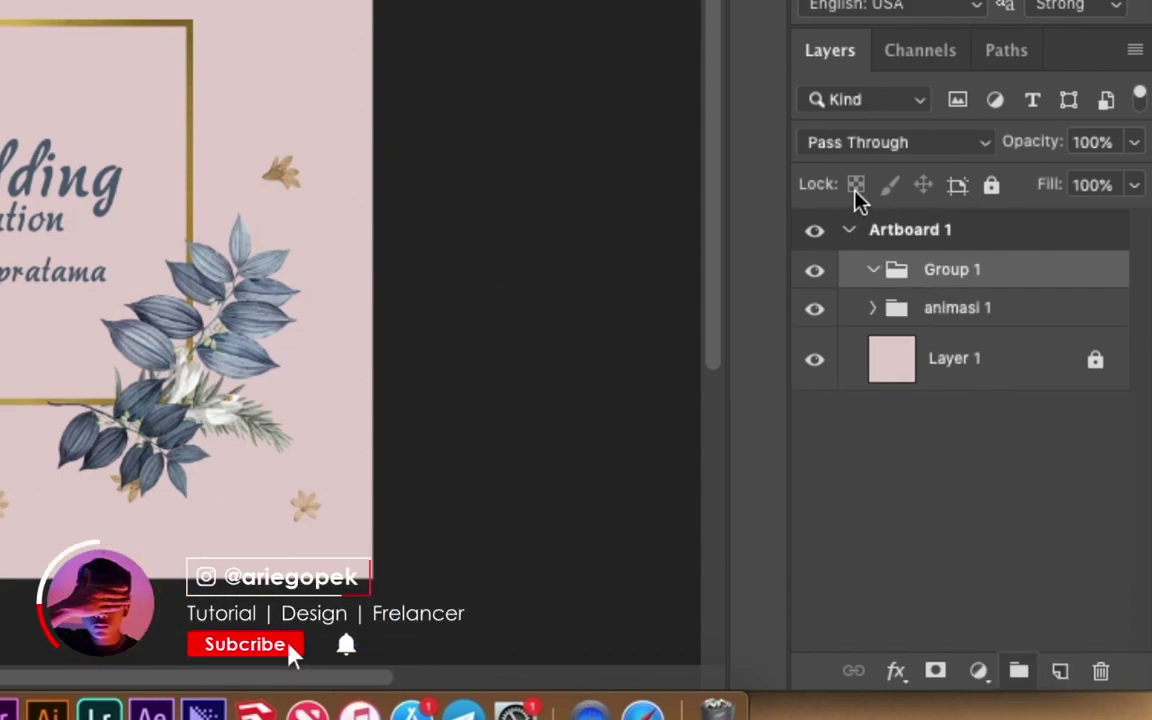
click(815, 308)
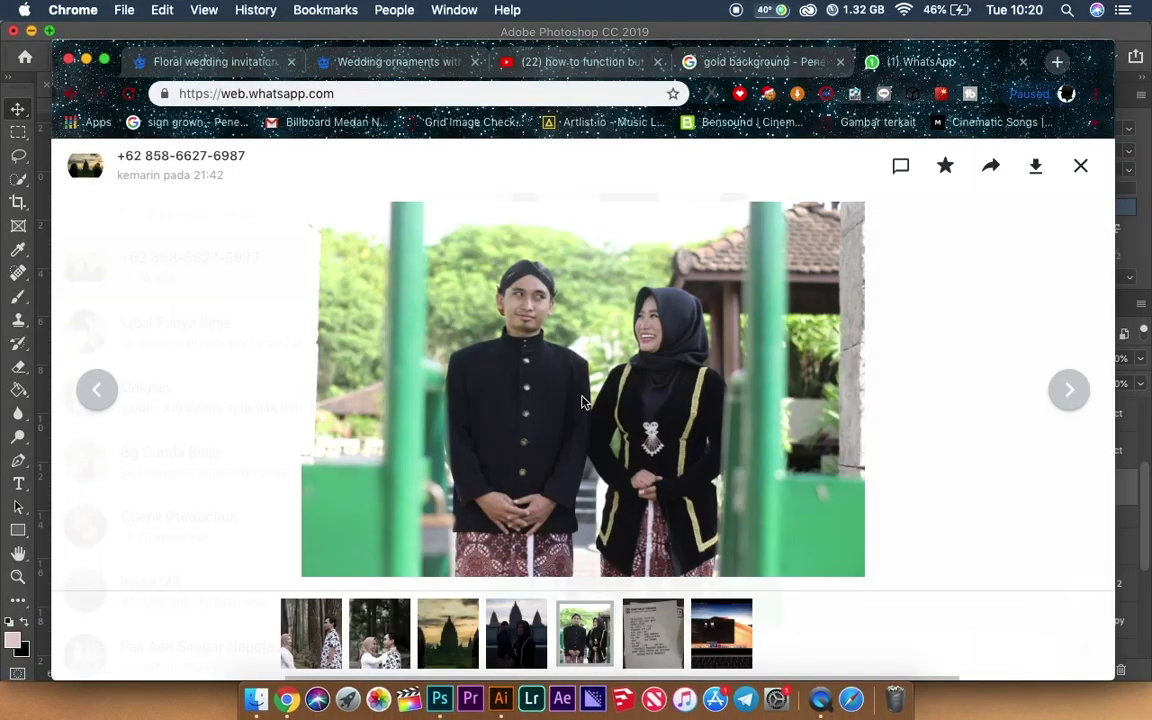
right_click(584, 400)
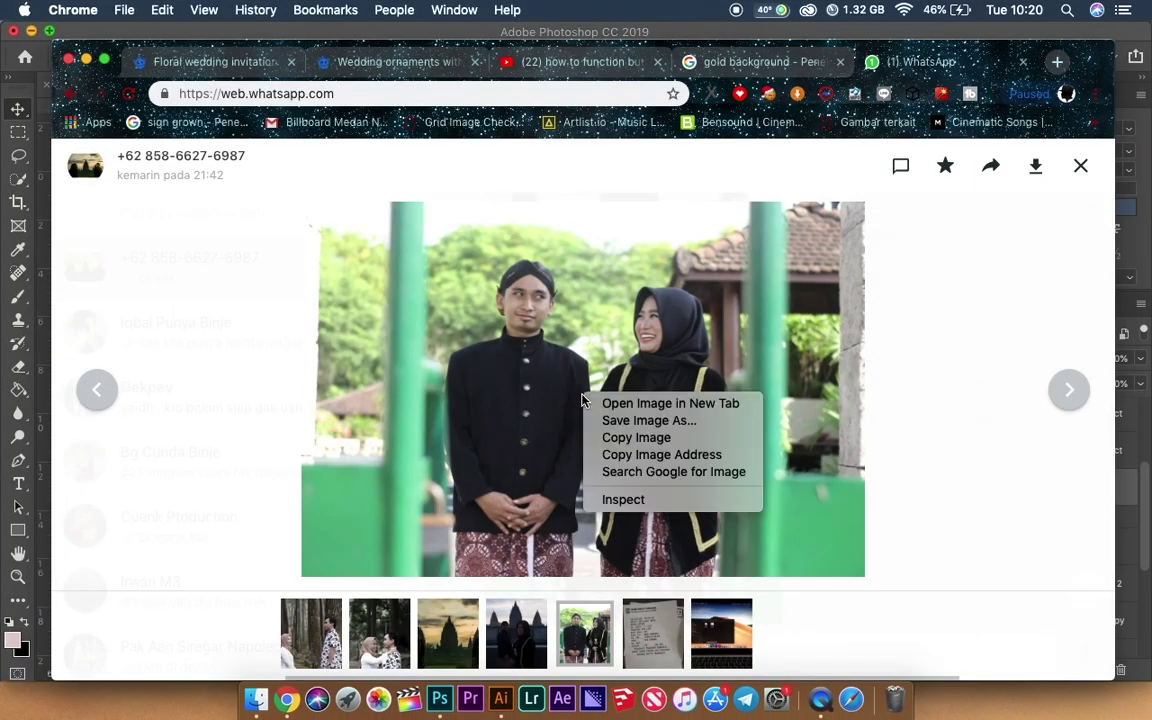
click(610, 437)
key(super+Tab)
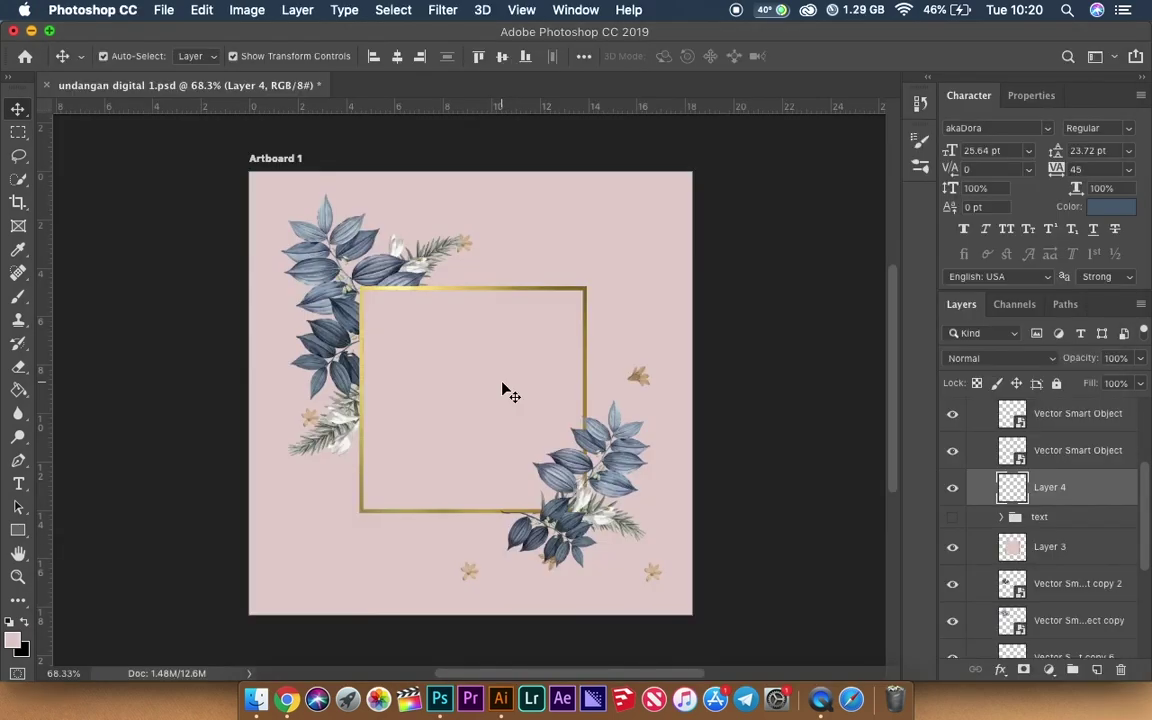
Paste the couple photo and shrink it to sit over the gold frame.
key(super+v)
drag(249, 172, 347, 249)
drag(617, 468, 635, 532)
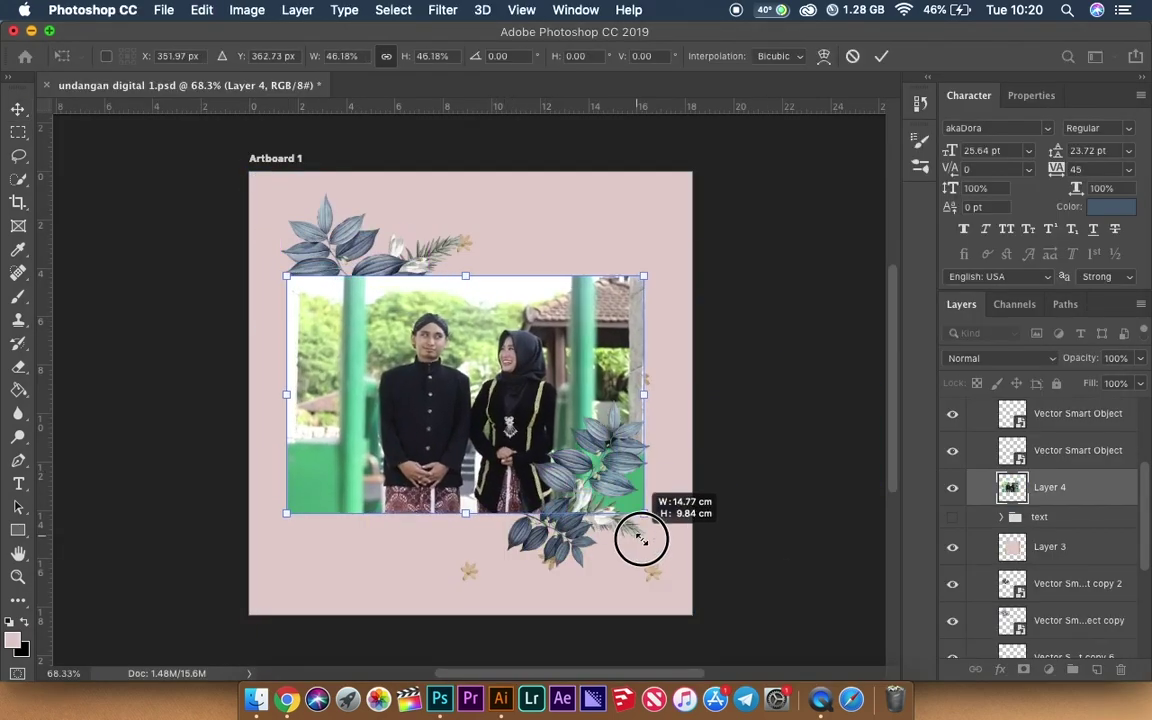
key(Return)
In Camera Raw Filter, tint toward magenta, lower exposure, raise contrast and adjust saturation.
click(445, 11)
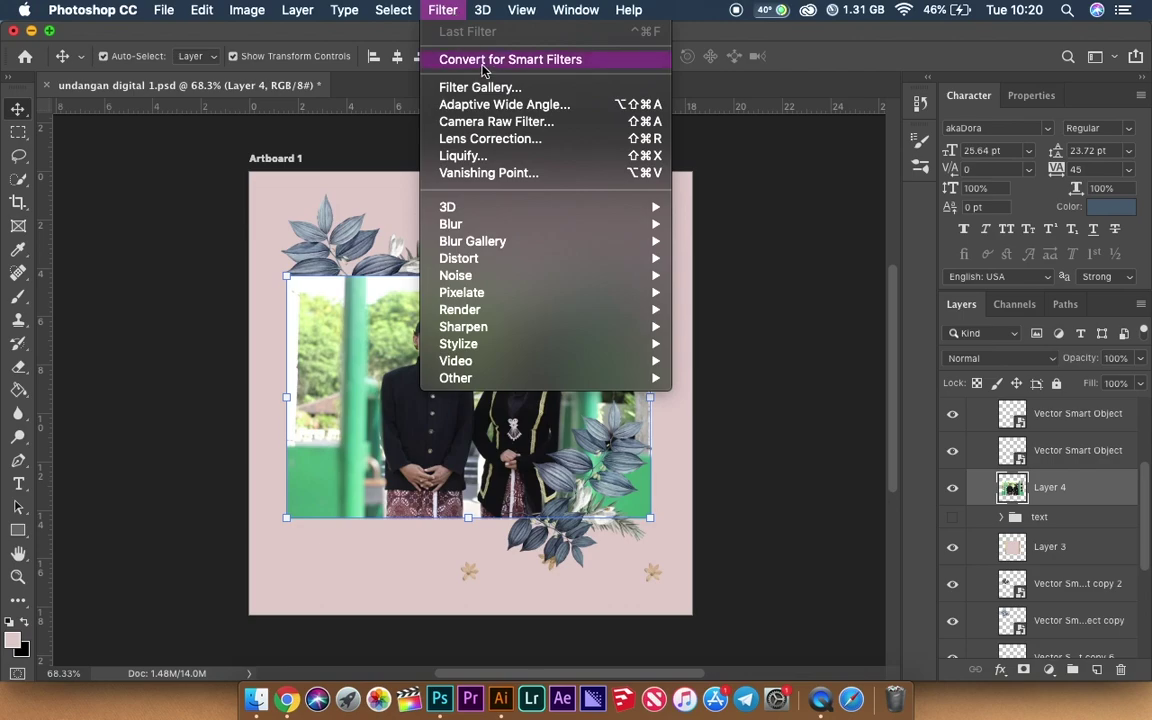
click(492, 120)
drag(1009, 393, 1045, 393)
drag(1009, 452, 1000, 452)
mouse_move(1009, 481)
mouse_down()
mouse_move(1032, 483)
mouse_move(984, 509)
mouse_up()
drag(1009, 538, 1095, 538)
scroll(1040, 540, down, 2)
scroll(1095, 538, down, 1)
mouse_move(1009, 612)
mouse_down()
mouse_move(972, 612)
mouse_move(1046, 584)
mouse_up()
Shift the yellow and green hues down and aqua hue up, then apply the grade.
click(960, 213)
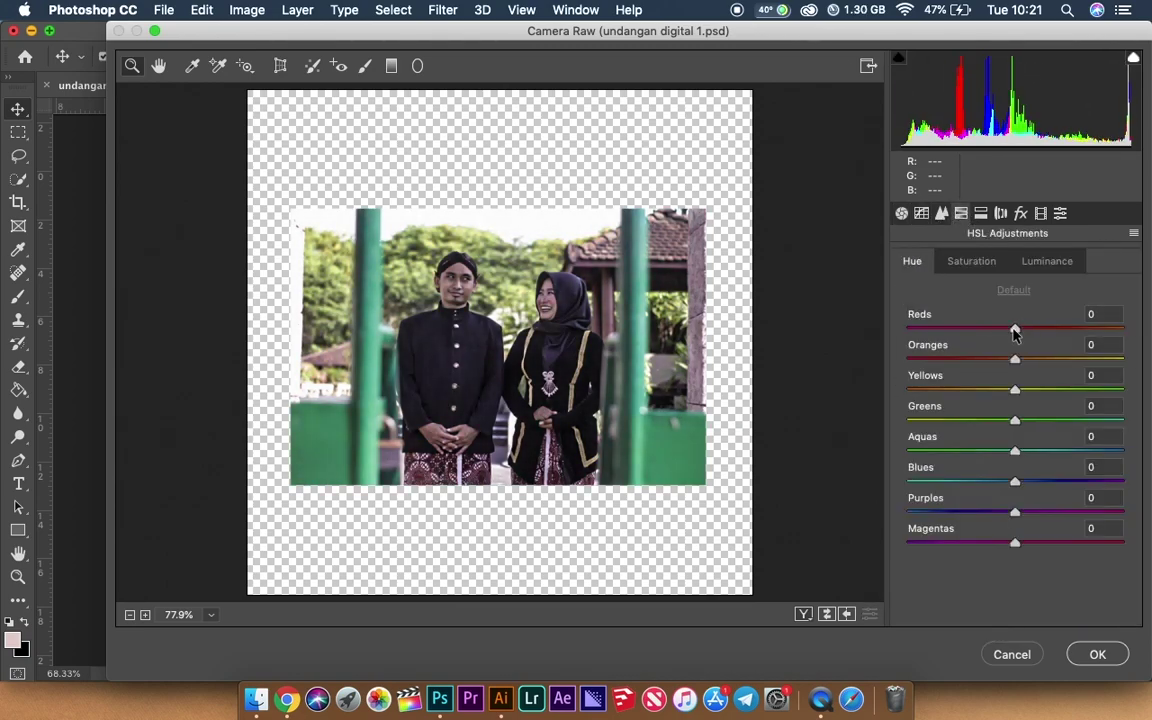
drag(1015, 389, 907, 389)
drag(1015, 420, 920, 420)
drag(1015, 451, 1115, 456)
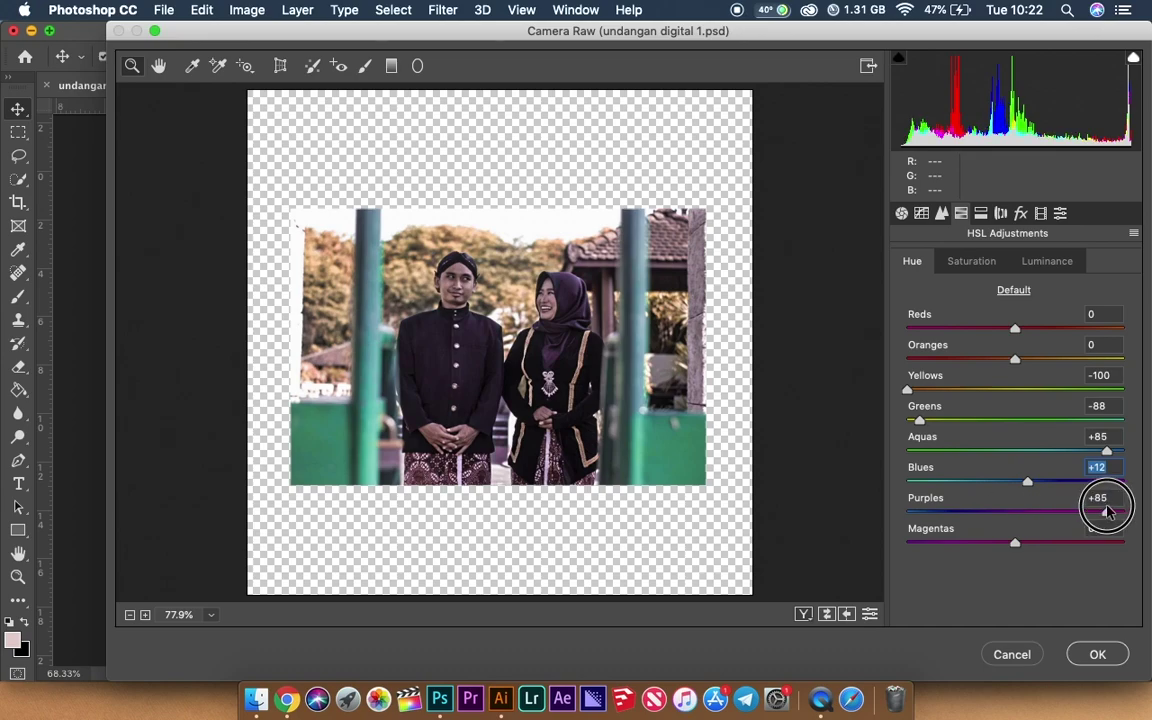
click(981, 213)
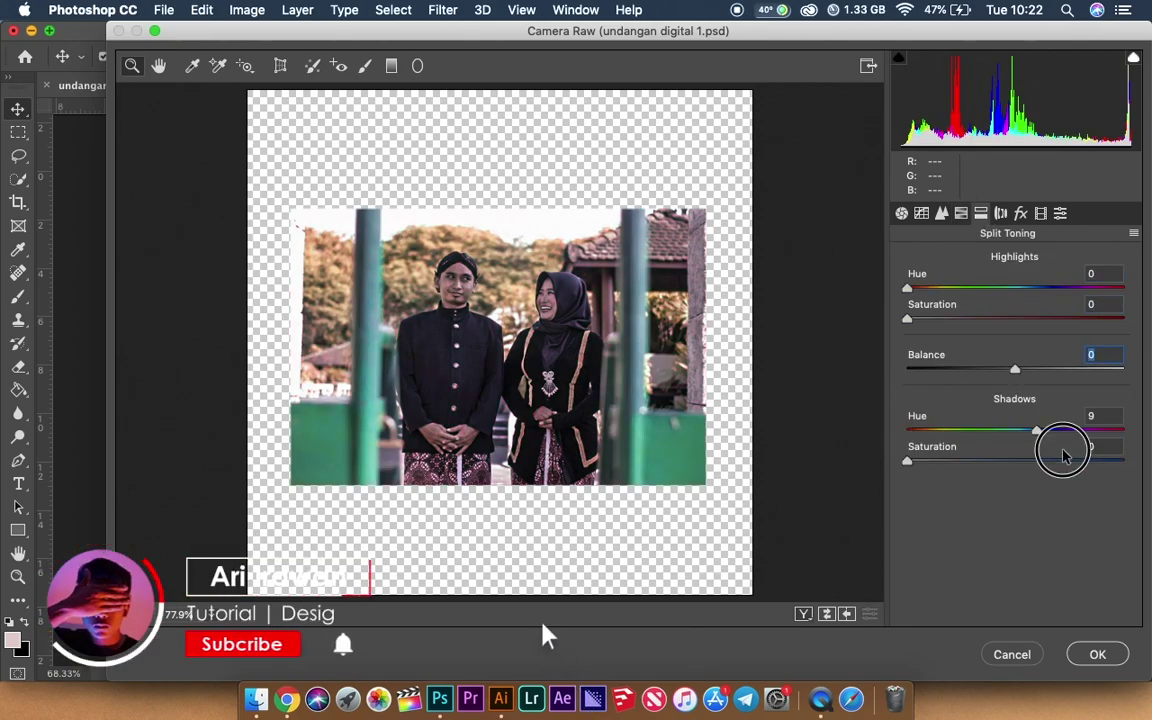
click(1100, 655)
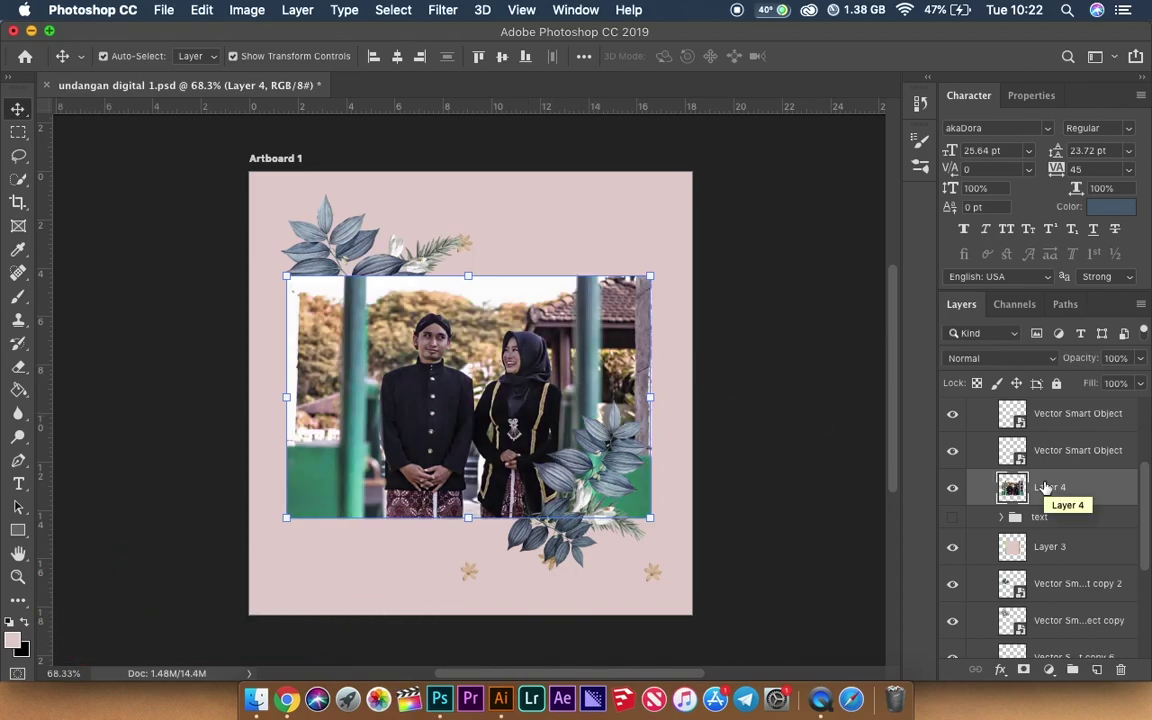
Move Layer 4 below the text group, clip it to the pink square, and enlarge it slightly.
mouse_move(522, 373)
mouse_down()
mouse_move(522, 357)
mouse_move(522, 372)
mouse_up()
drag(1040, 489, 1040, 515)
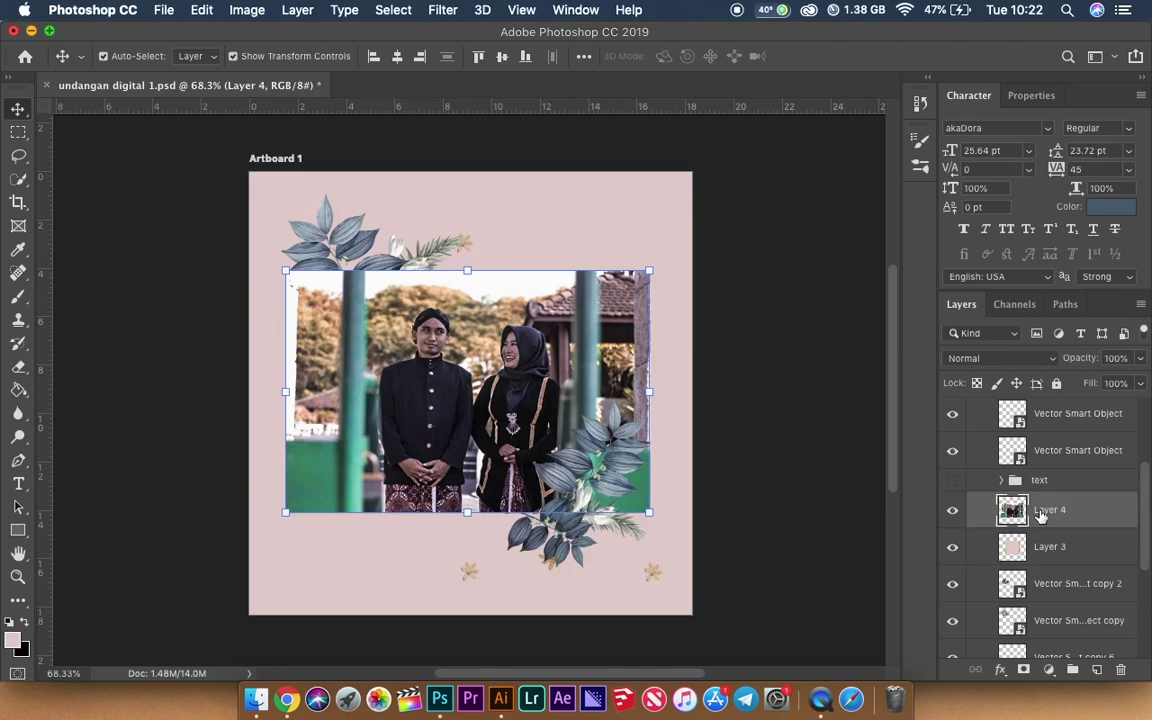
right_click(1040, 513)
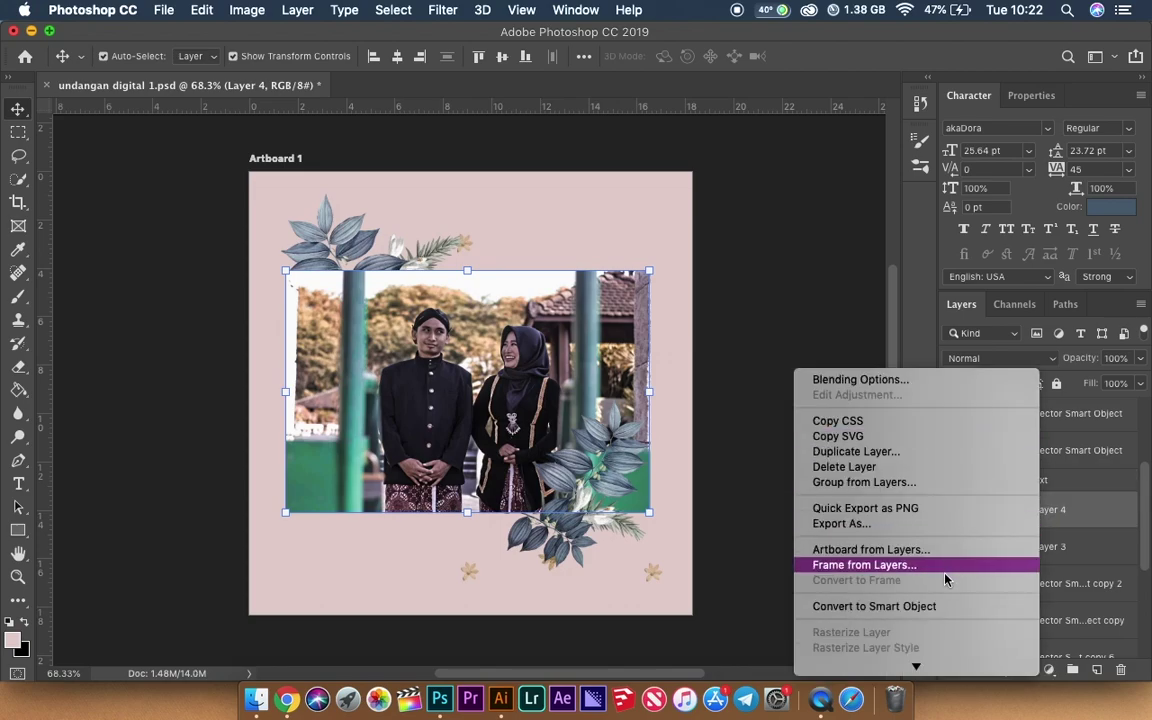
scroll(935, 600, down, 3)
click(922, 612)
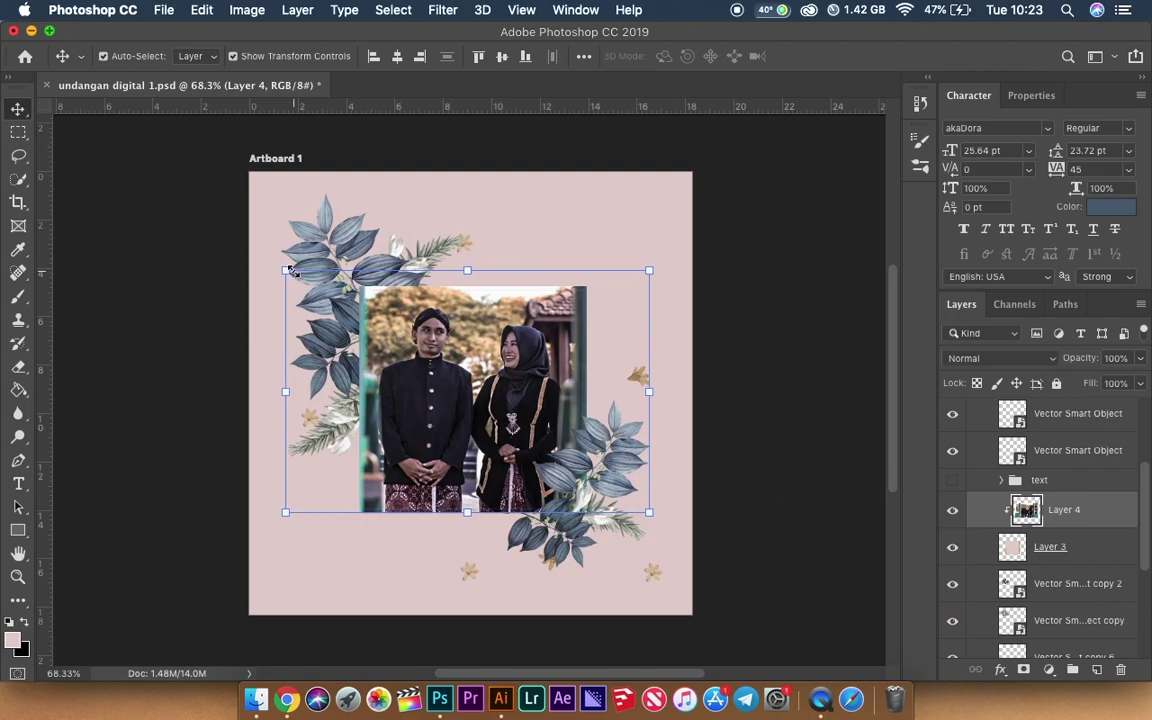
drag(285, 270, 261, 254)
drag(500, 355, 508, 383)
drag(657, 282, 667, 271)
key(Return)
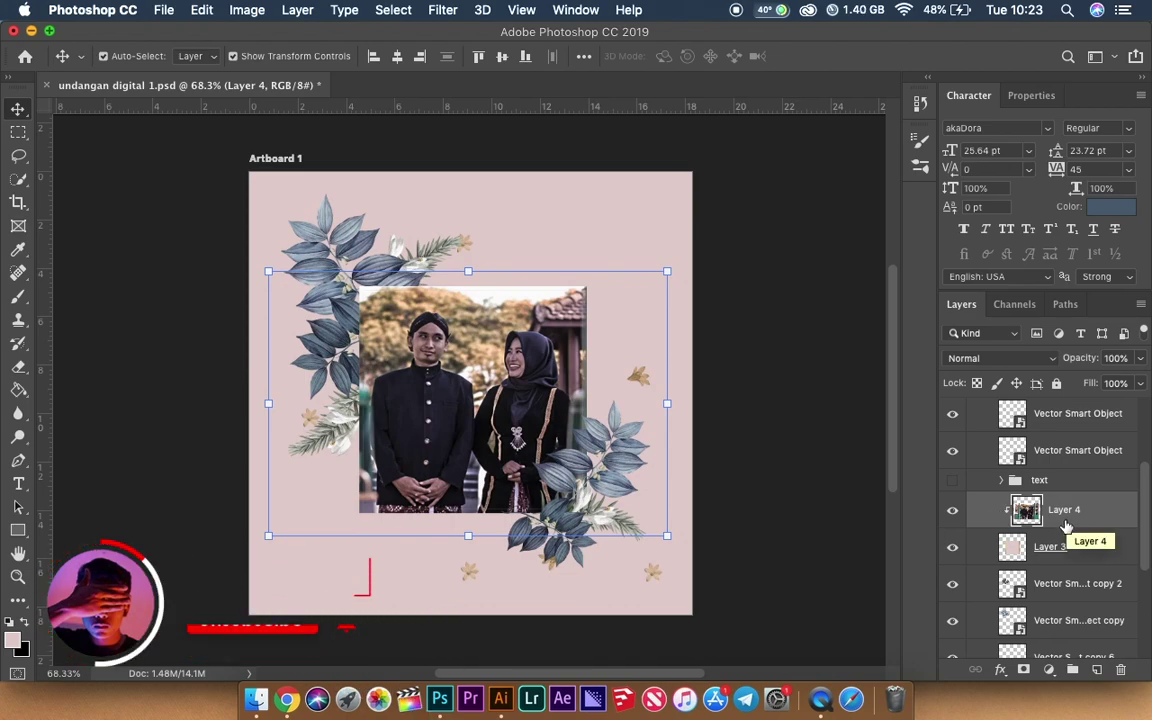
Release the photo's clipping mask and duplicate the pink Layer 3 above it.
right_click(1066, 525)
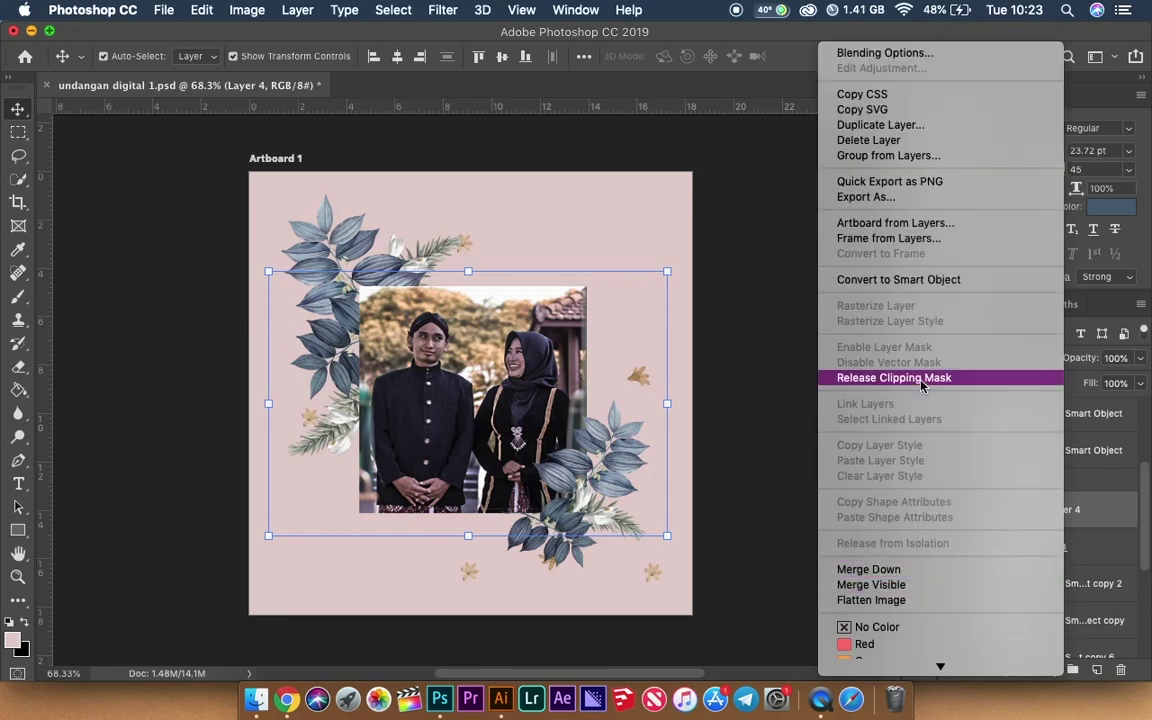
click(921, 381)
mouse_move(1064, 549)
mouse_down()
mouse_move(1050, 503)
mouse_move(1066, 462)
mouse_up()
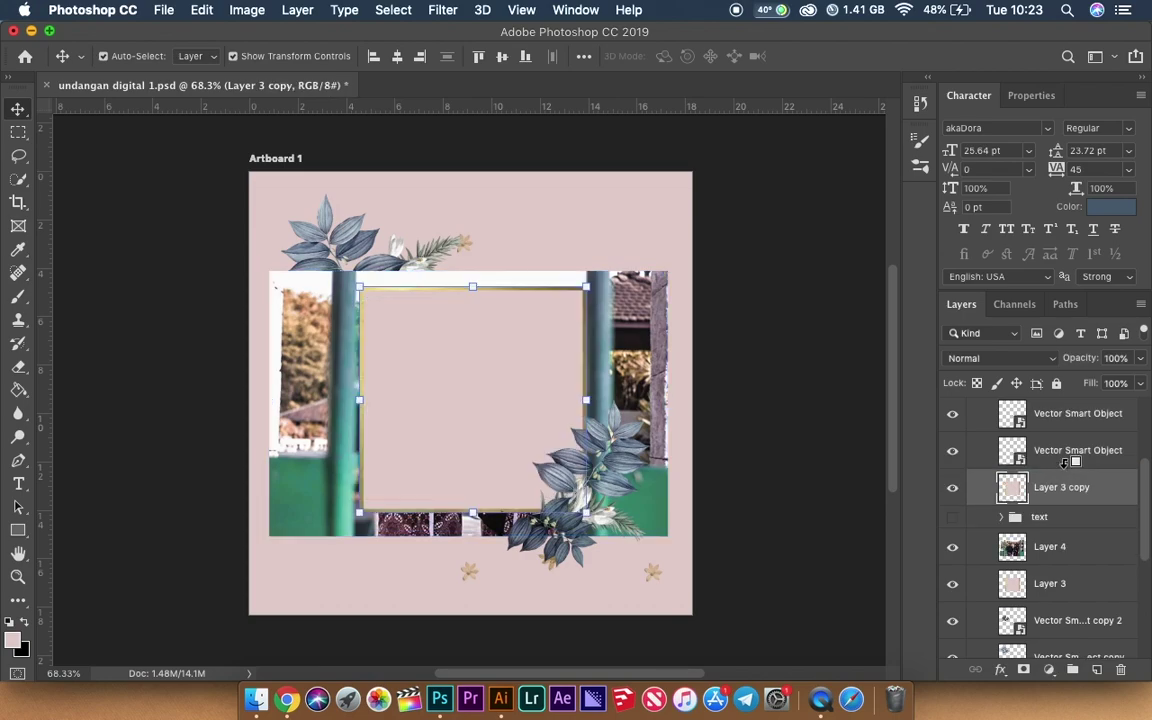
Magic-erase the pink fill inside the gold frame on Layer 3 copy.
click(26, 372)
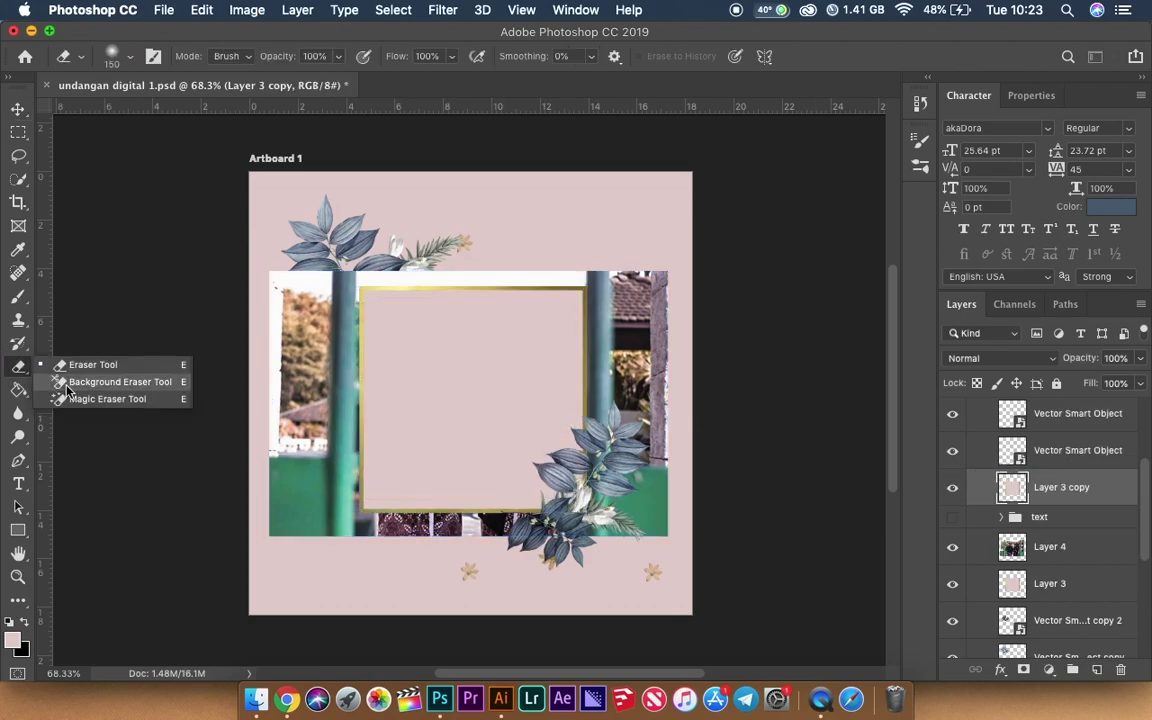
click(78, 399)
click(448, 326)
Try clipping Layer 4 to the pink square, then undo it.
key(v)
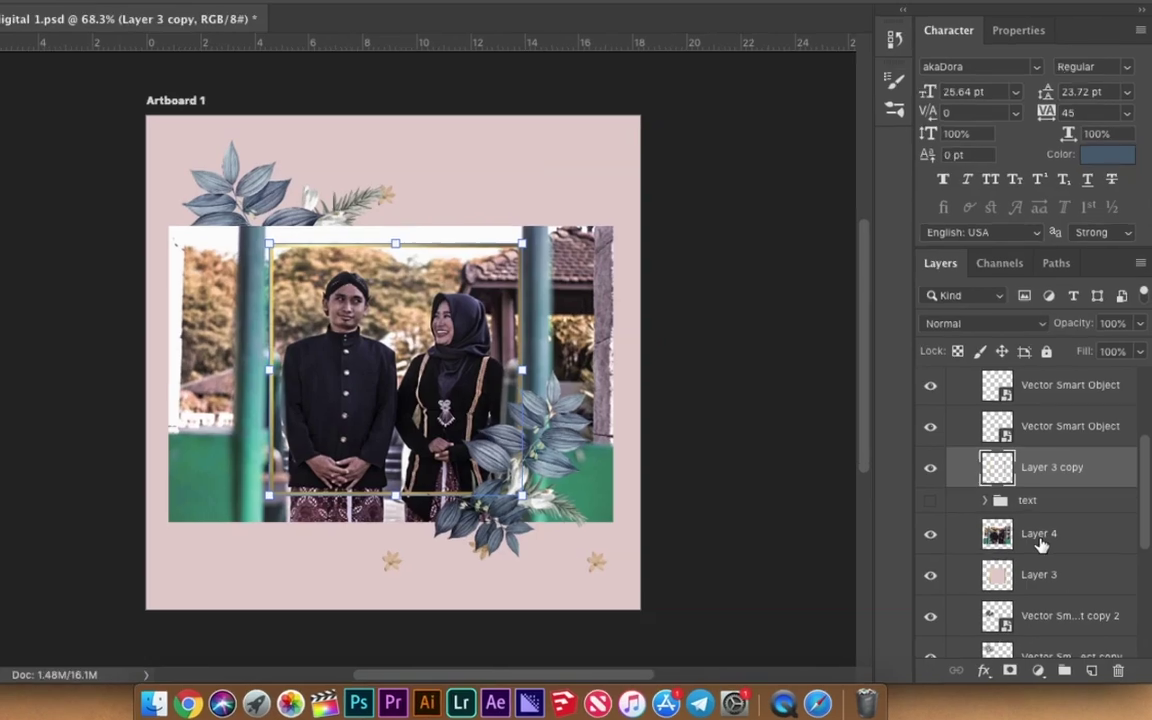
right_click(1040, 540)
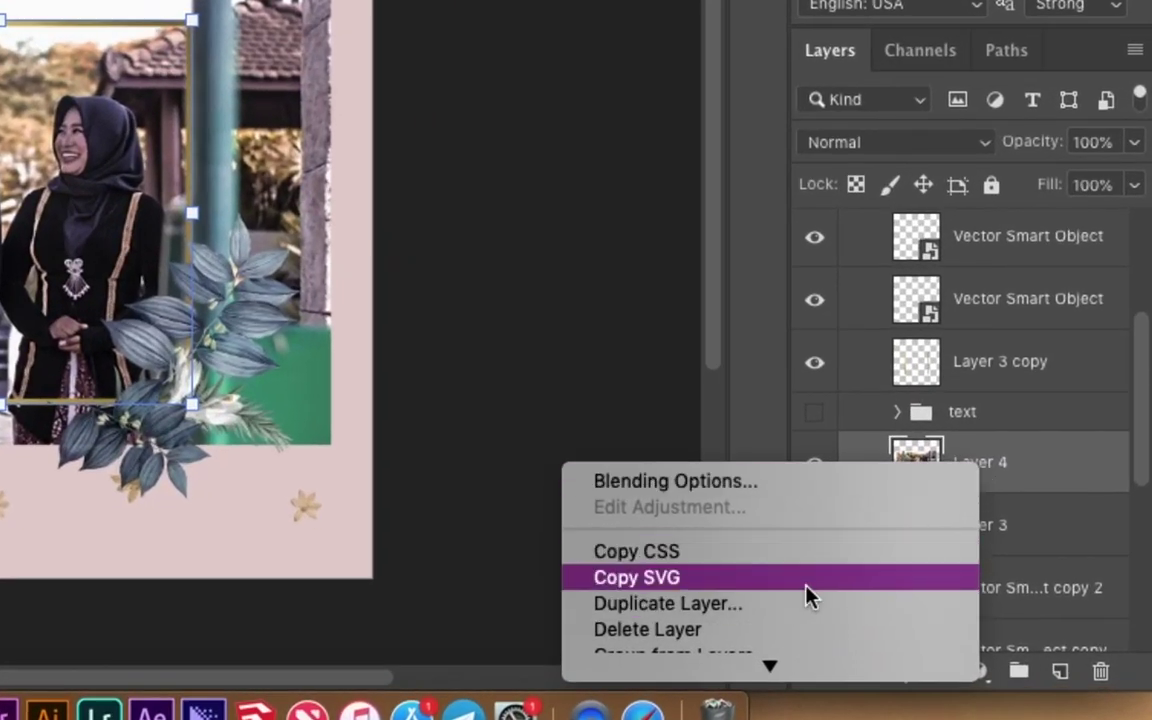
click(745, 440)
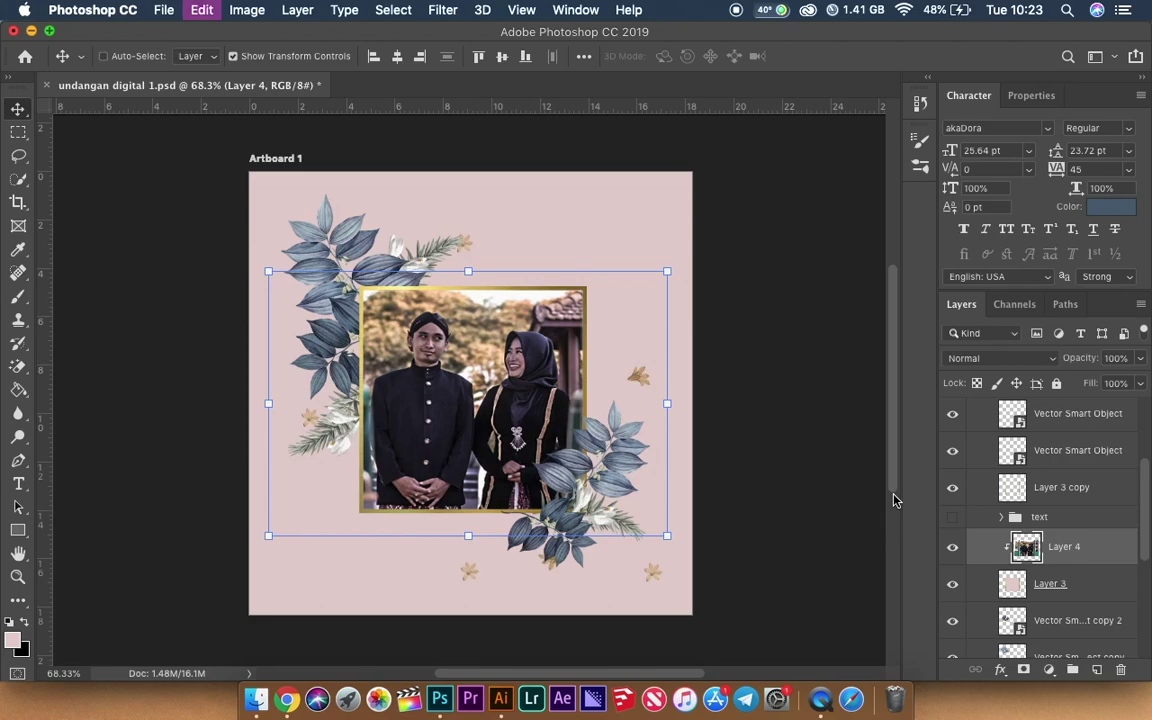
key(ctrl+z)
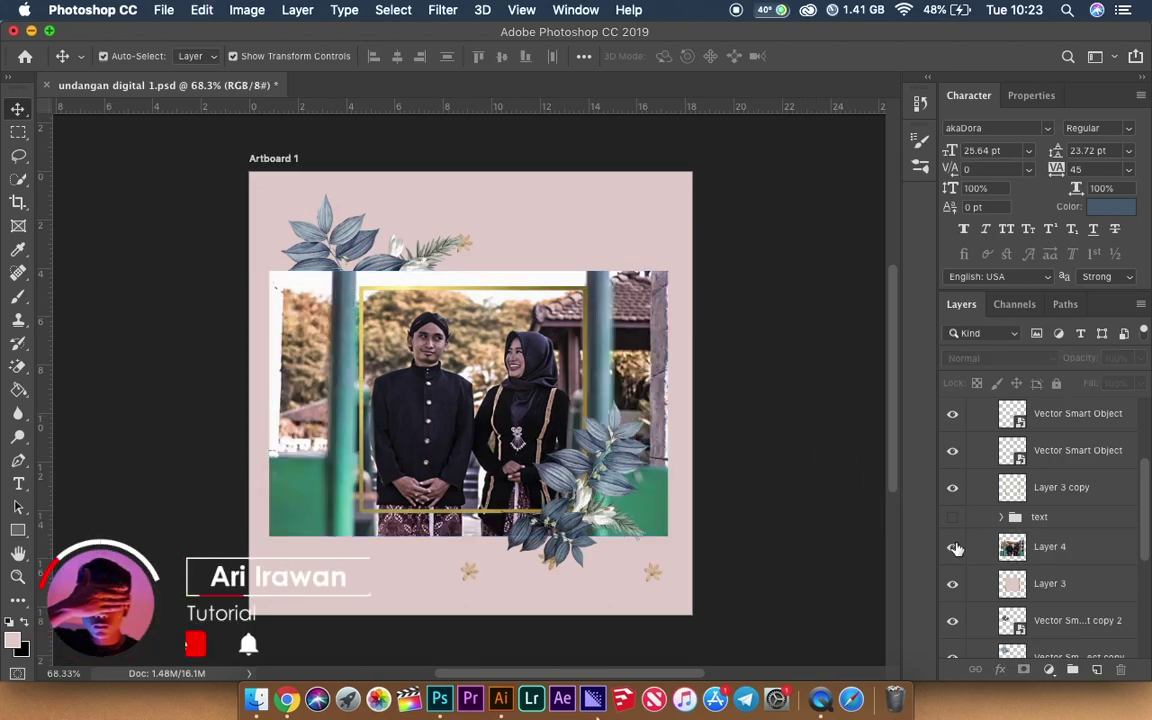
Hide Layer 4's couple photo, show the text group, and collapse the animasi 1 group.
click(953, 547)
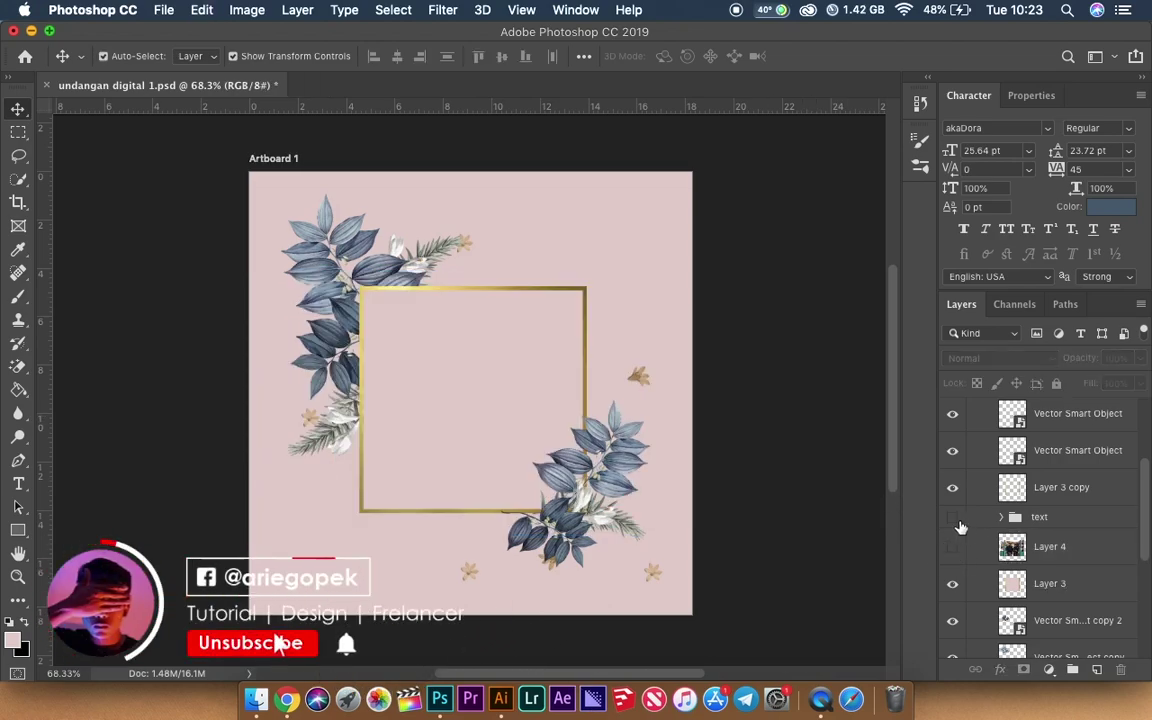
click(952, 518)
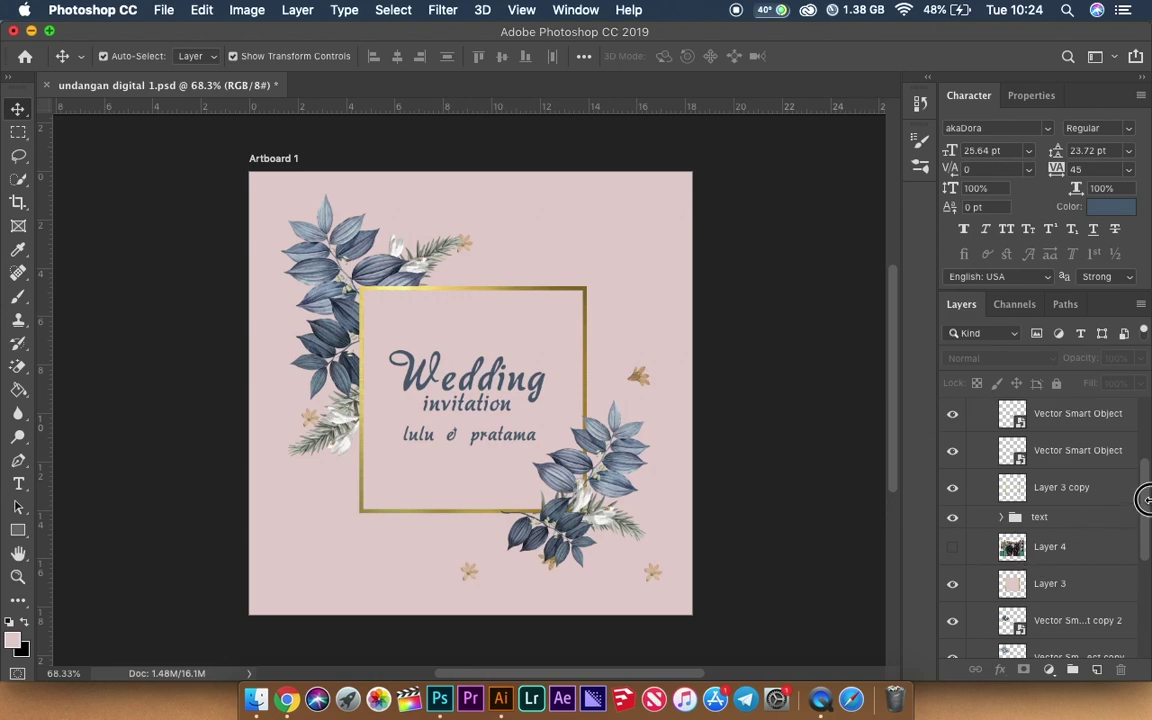
scroll(1145, 502, up, 1)
scroll(1144, 458, up, 5)
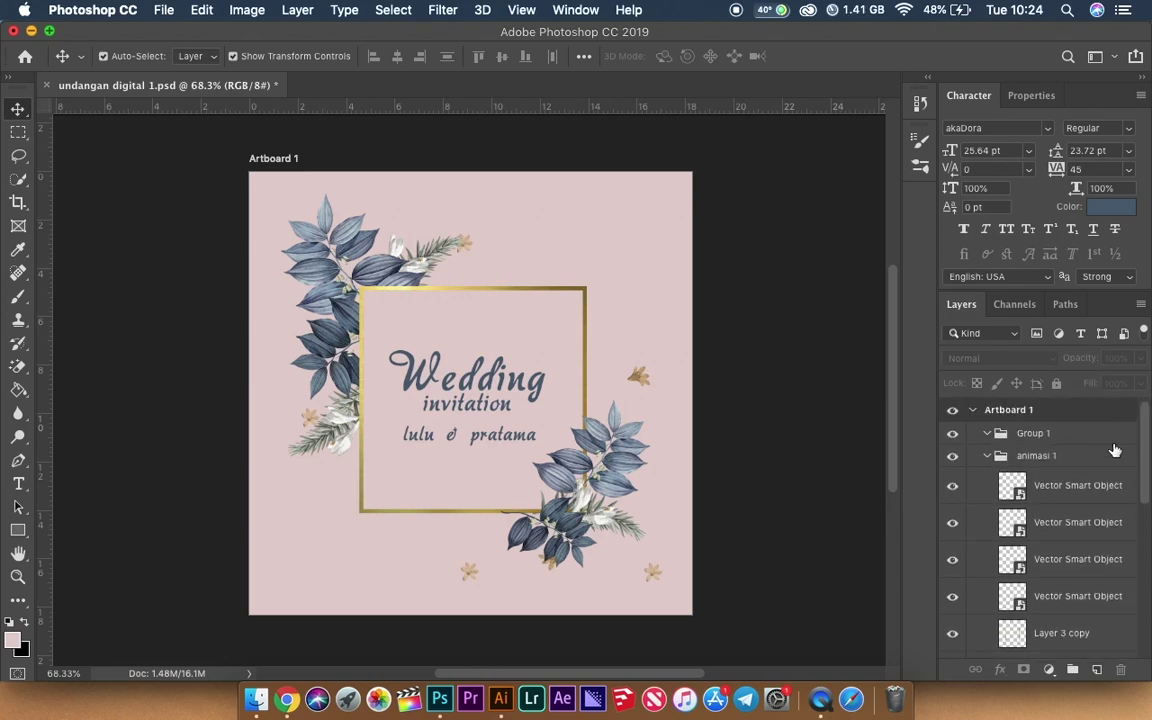
click(988, 456)
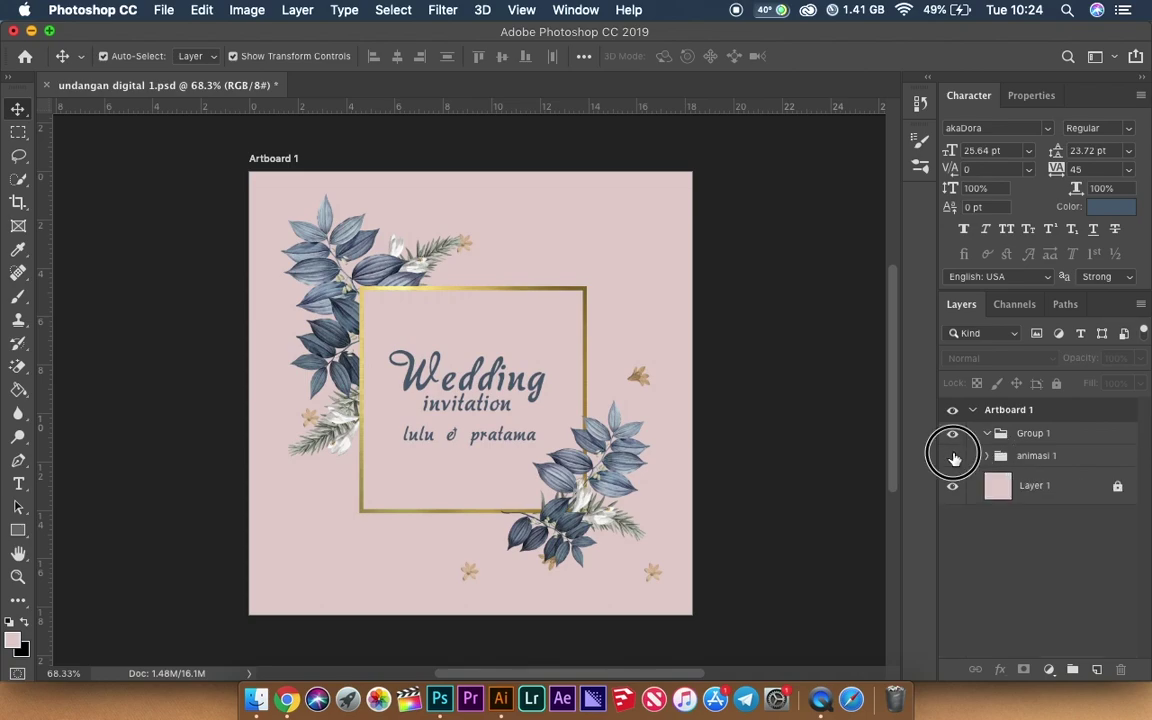
Switch to Illustrator and cycle the document tabs to the 31.eps floral wreath artwork.
click(497, 700)
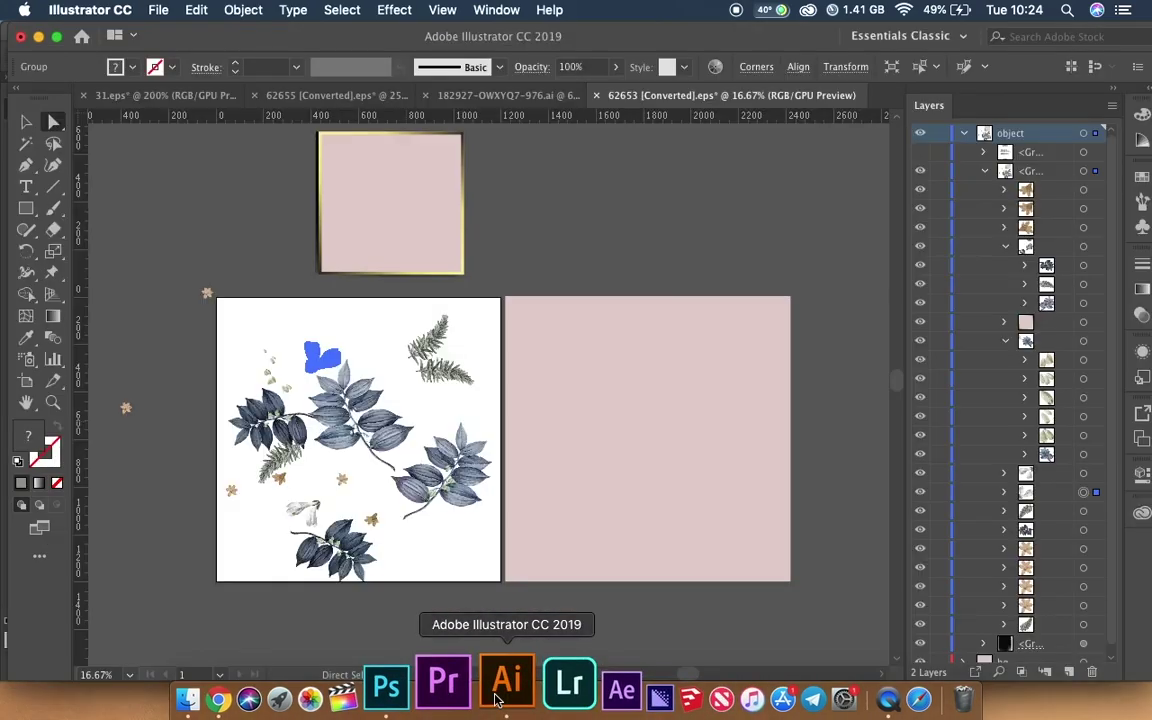
click(510, 96)
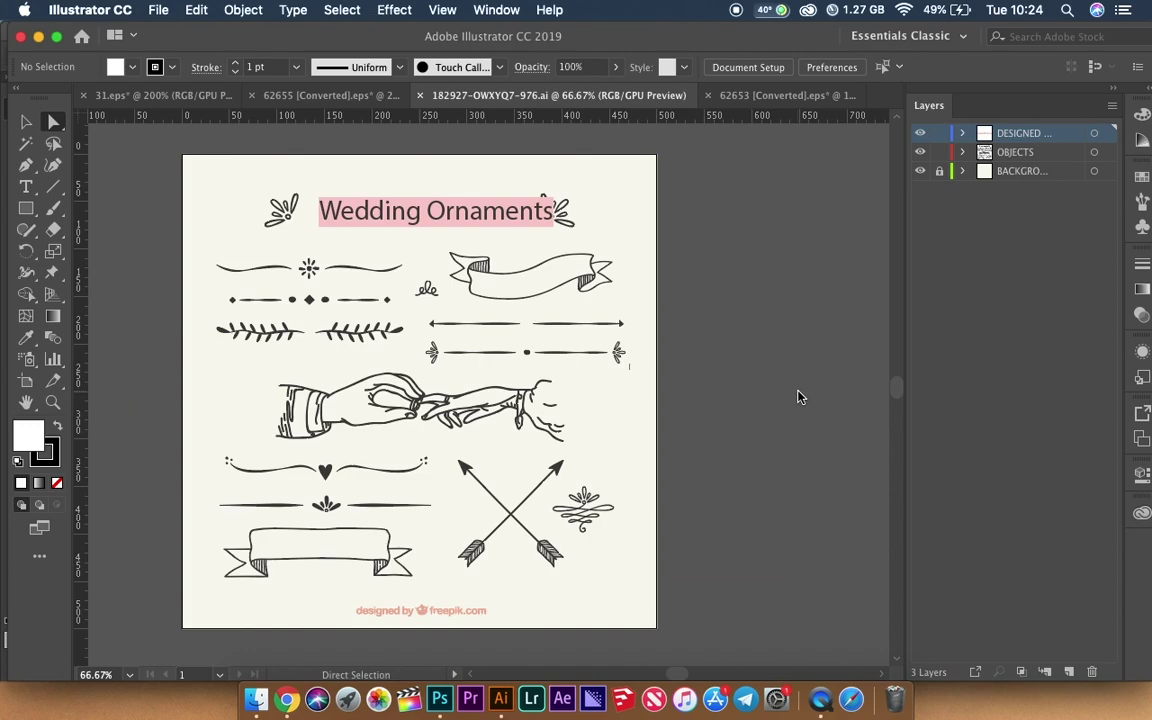
click(371, 96)
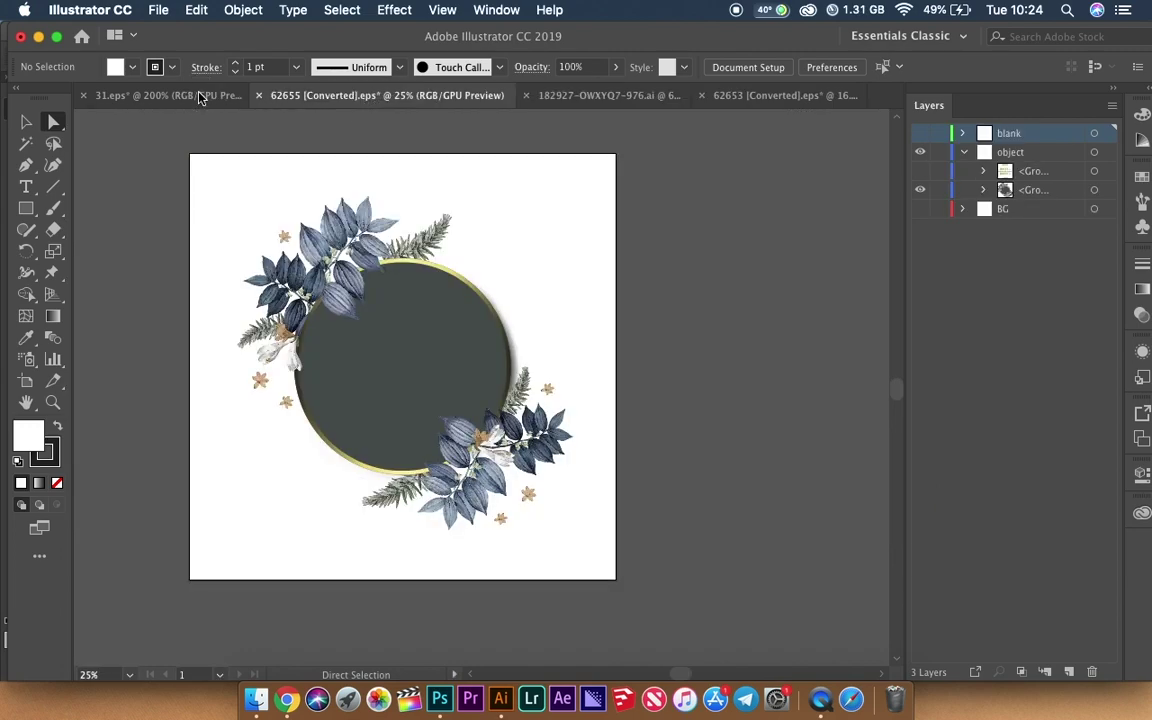
click(232, 96)
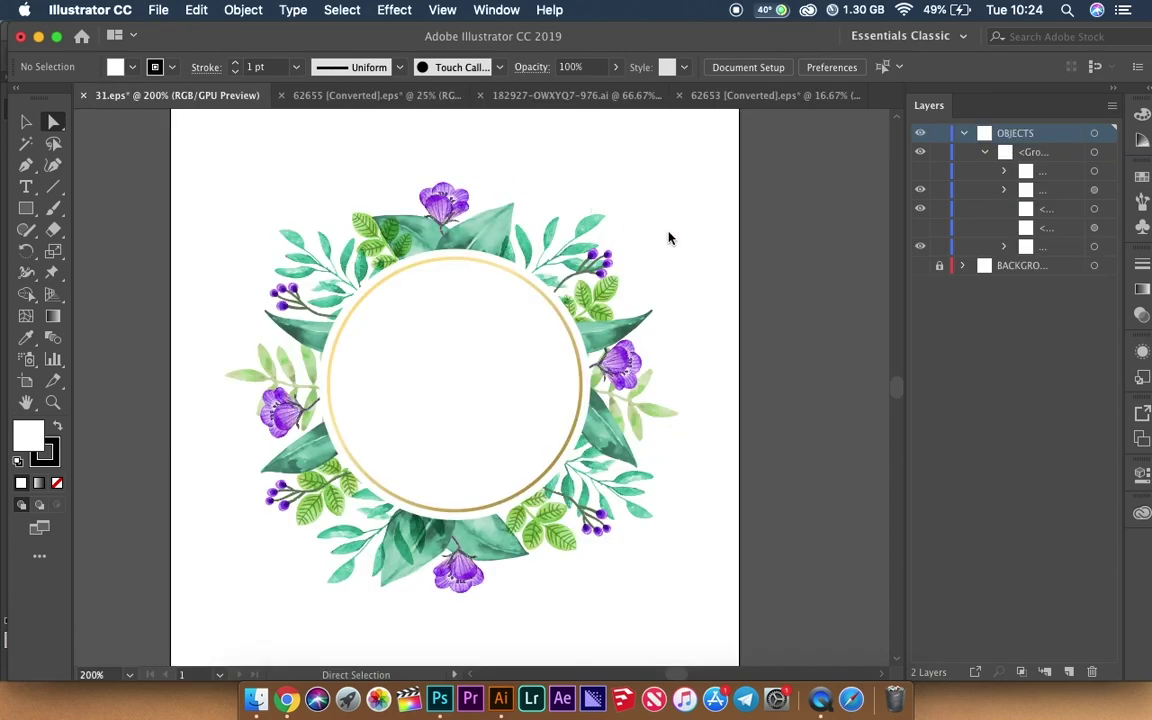
Target the whole wreath group in Illustrator's Layers panel.
click(483, 228)
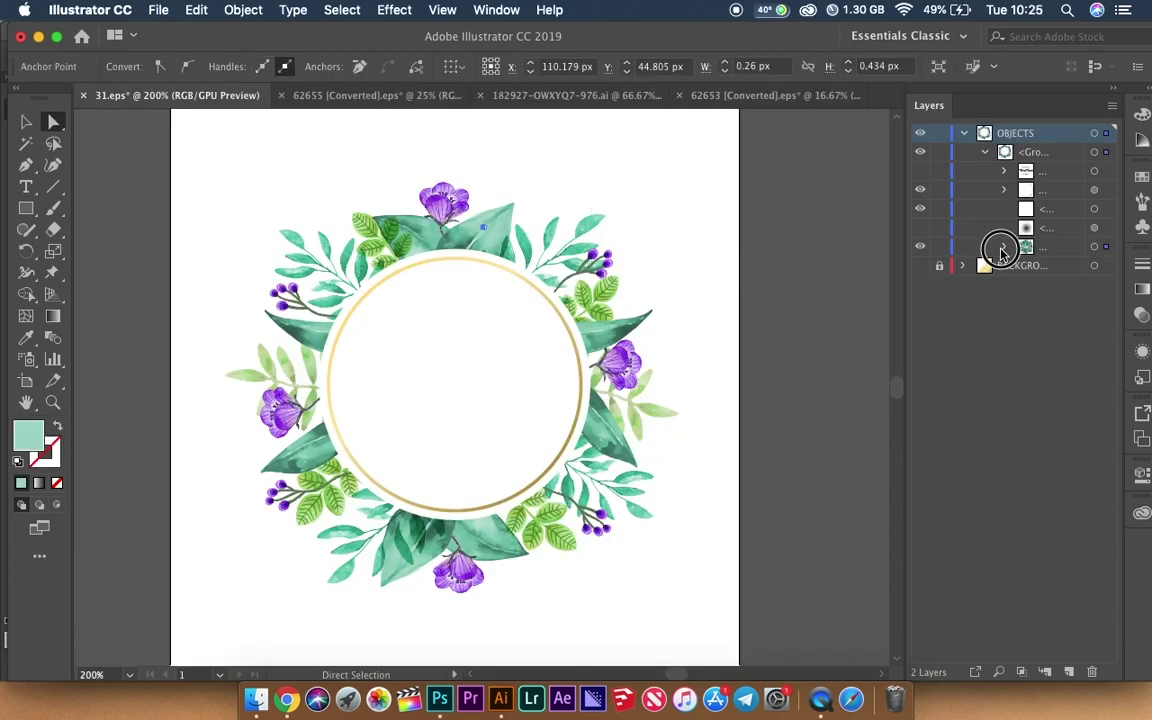
click(1003, 248)
click(1005, 249)
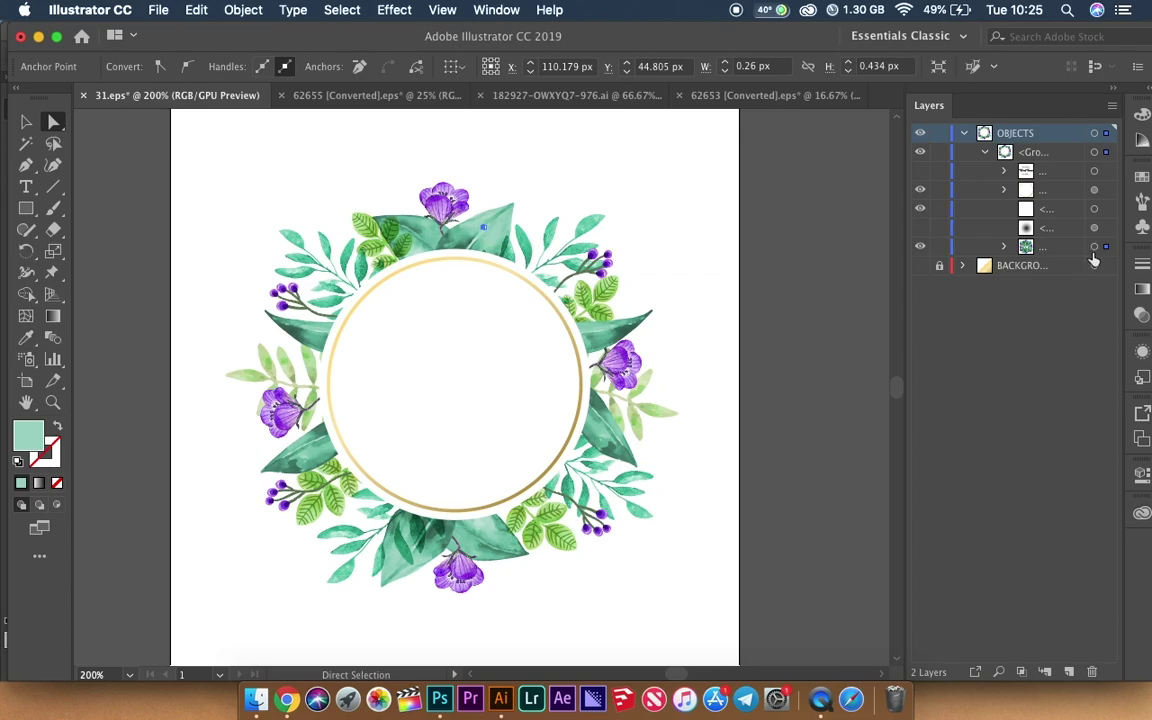
click(1094, 248)
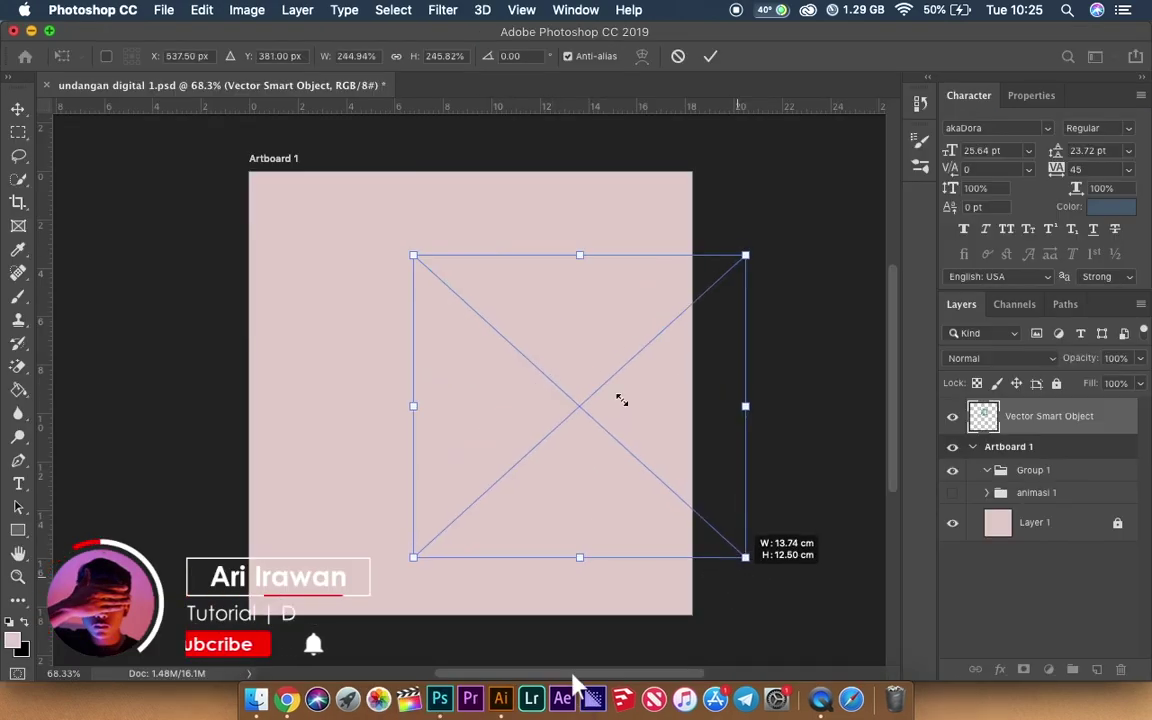
Tint the placed wreath toward red and blue with Color Balance, then raise it atop the card.
key(Return)
key(ctrl+b)
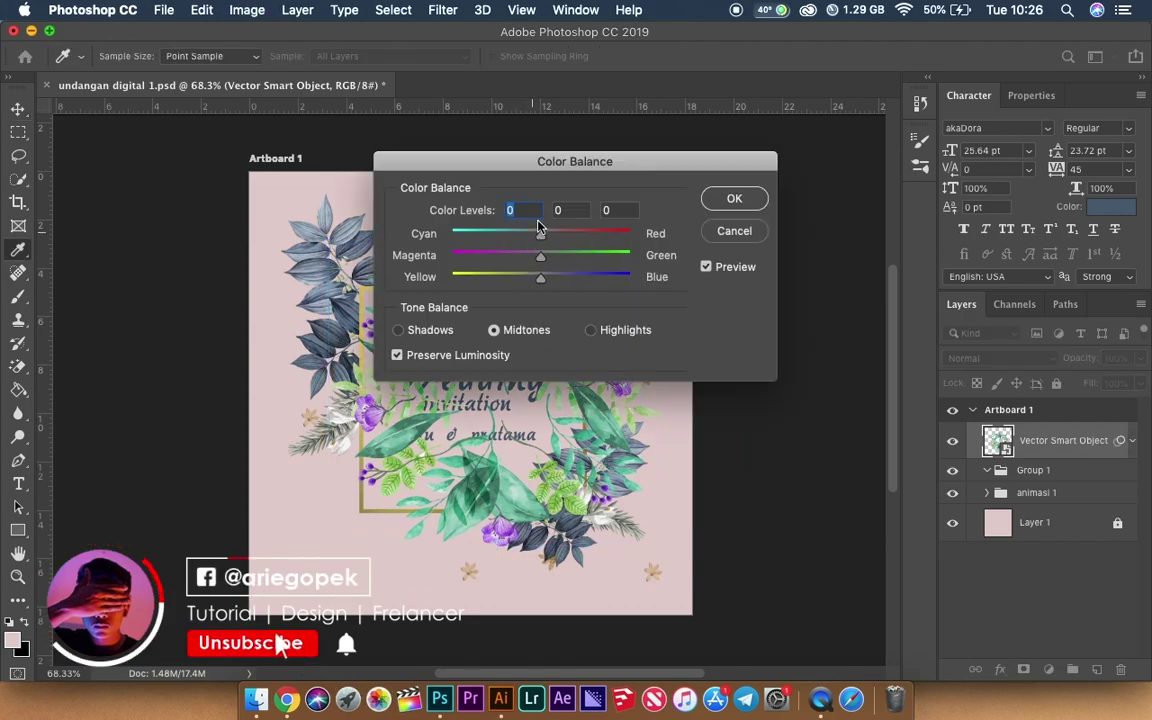
drag(529, 175, 719, 191)
drag(729, 250, 806, 249)
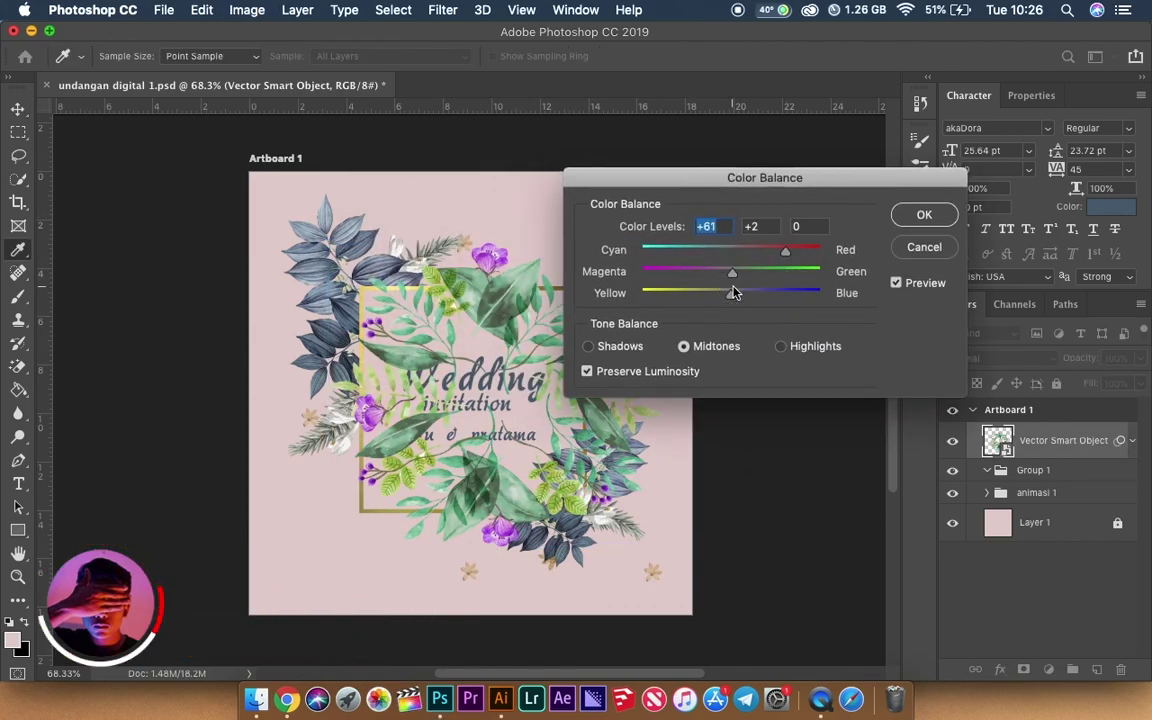
drag(733, 291, 806, 293)
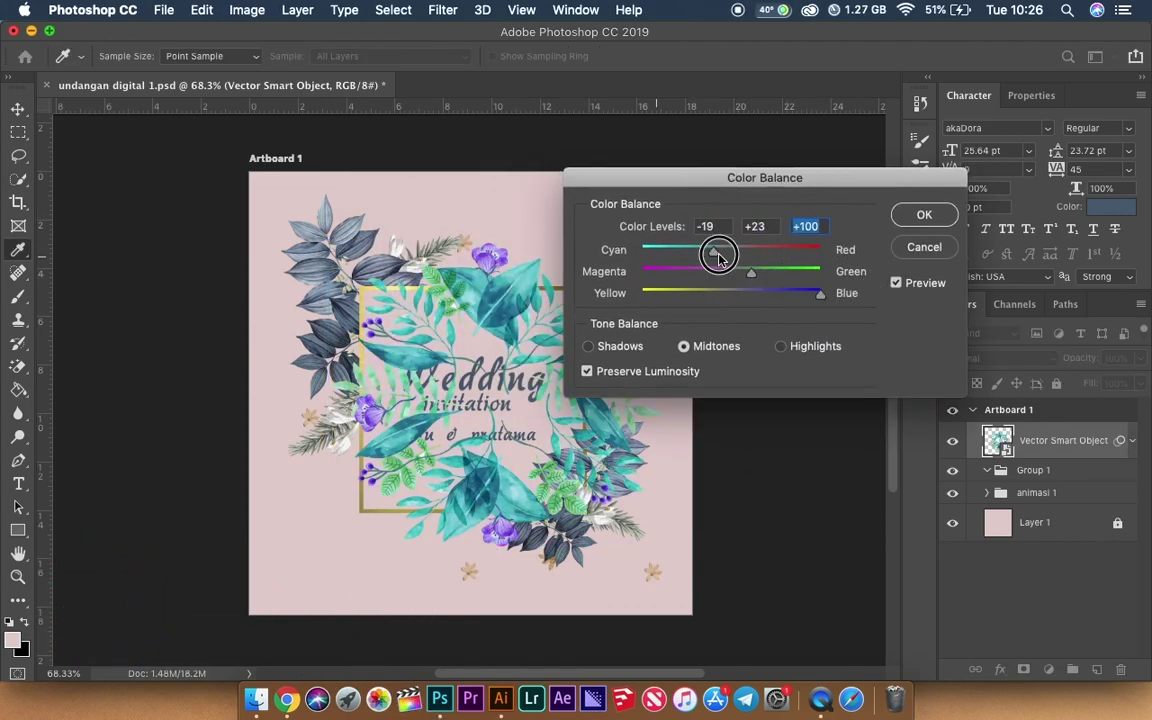
drag(718, 256, 783, 250)
drag(751, 271, 722, 271)
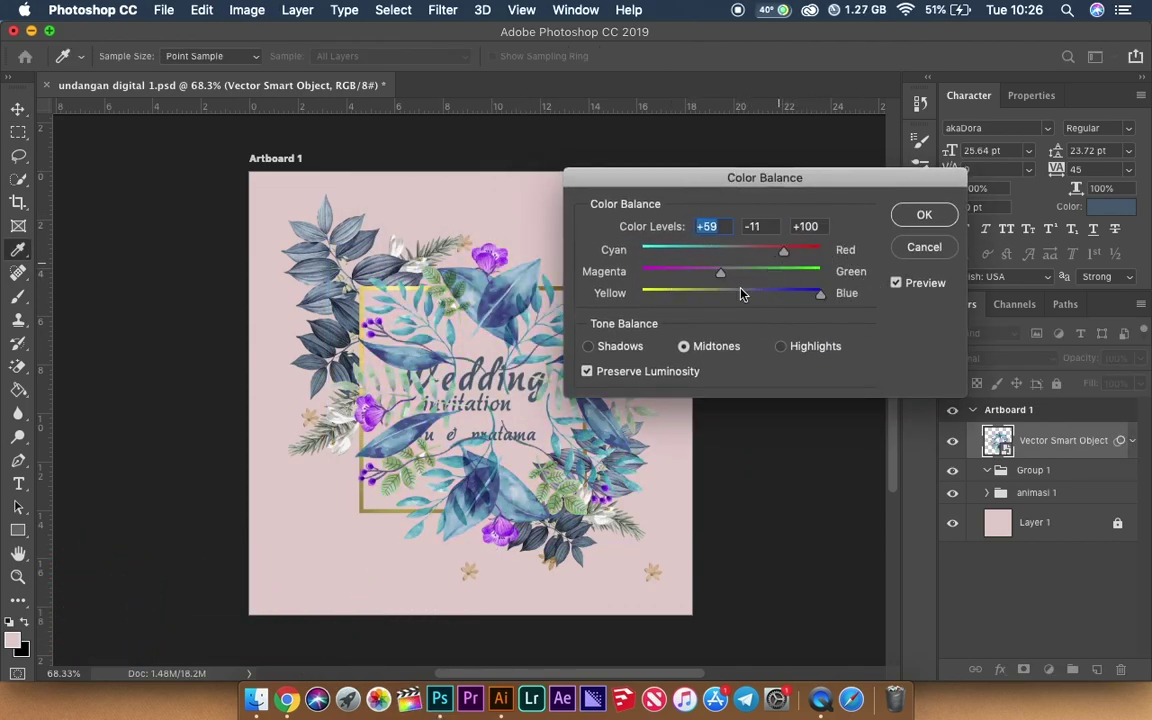
drag(820, 293, 790, 293)
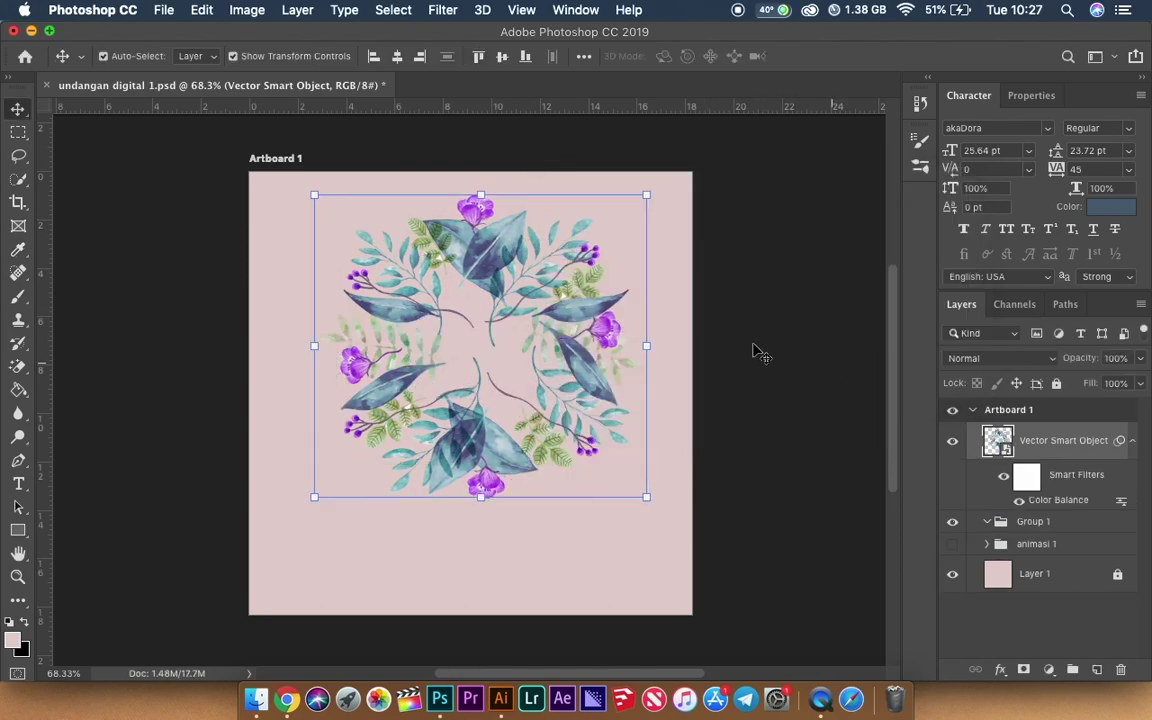
mouse_move(483, 265)
mouse_down()
mouse_move(465, 185)
mouse_move(507, 265)
mouse_up()
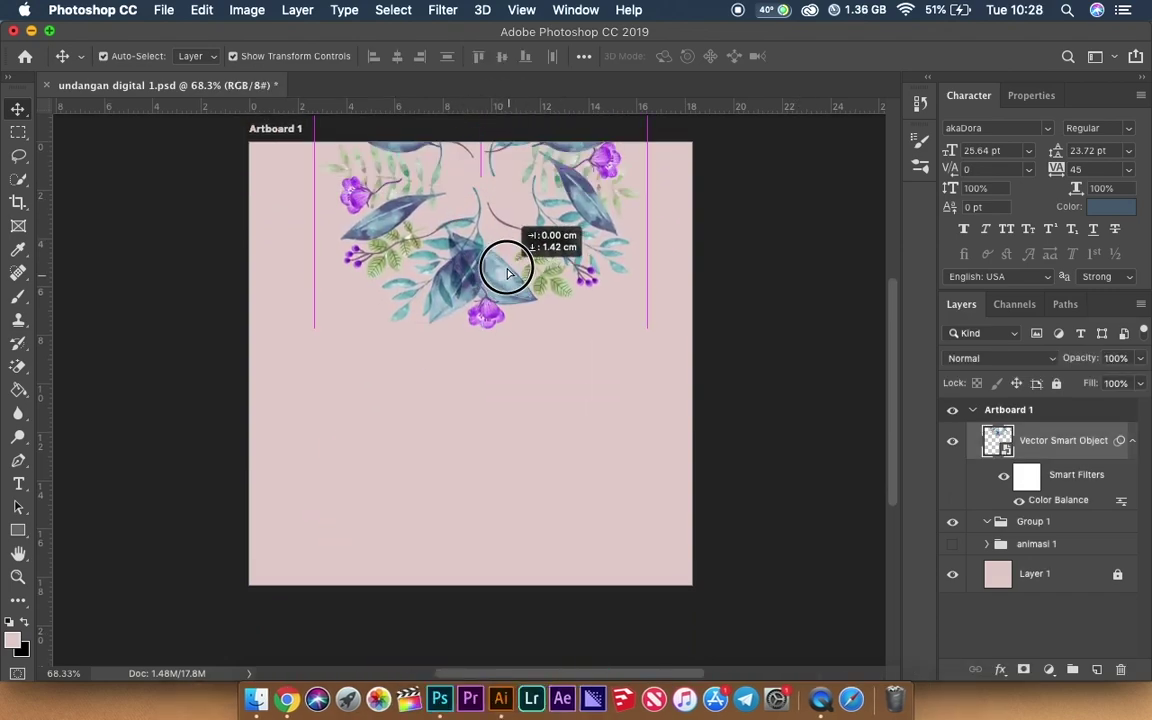
Draw a white-filled circle and enlarge it under the flowers.
key(u)
drag(352, 292, 603, 553)
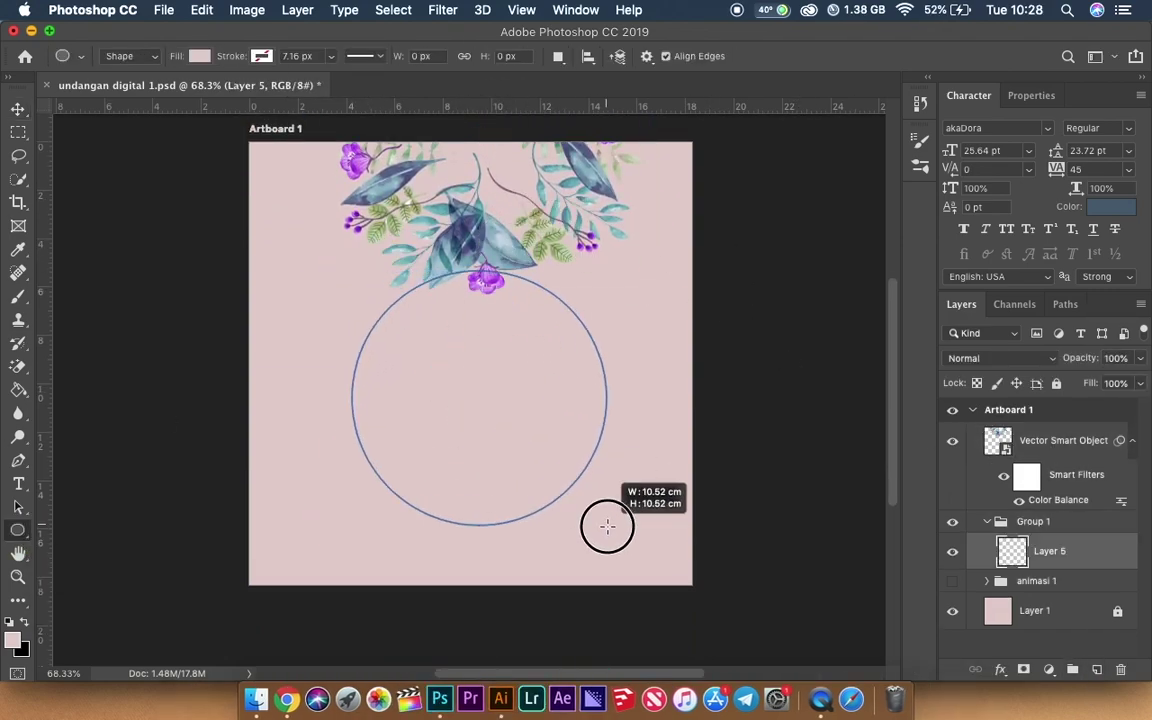
key(v)
click(954, 235)
click(1055, 349)
click(770, 330)
key(shift+Up)
key(shift+Up)
key(shift+Up)
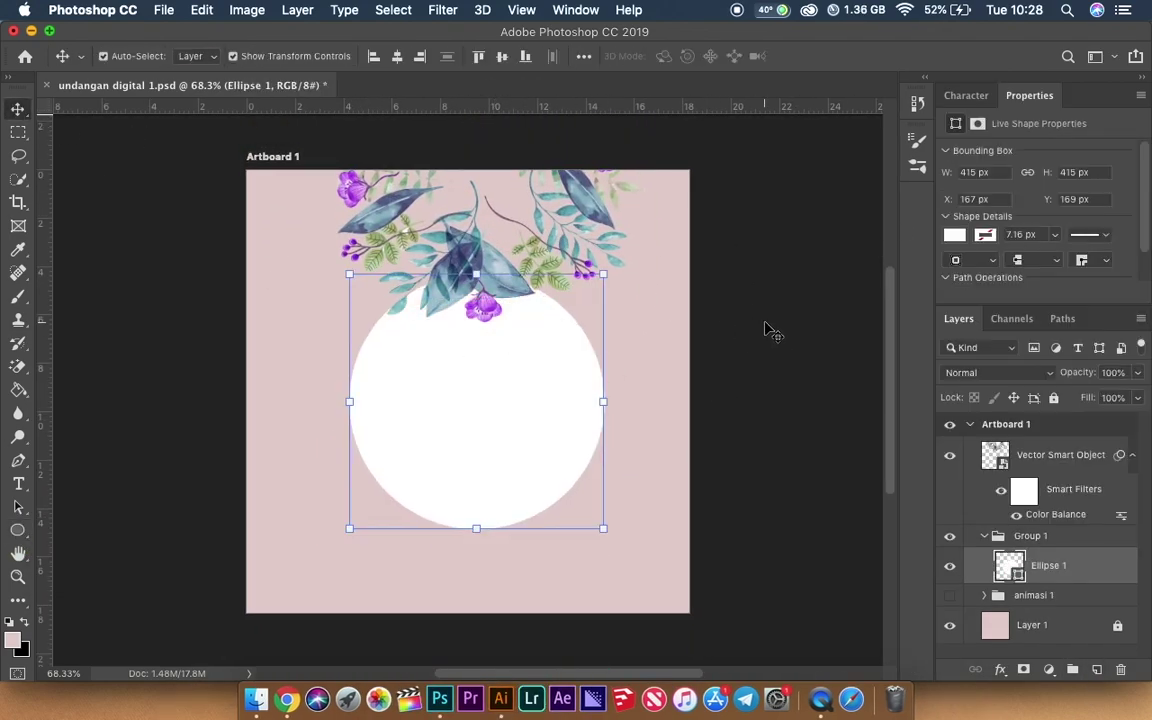
drag(352, 275, 339, 258)
drag(532, 388, 553, 404)
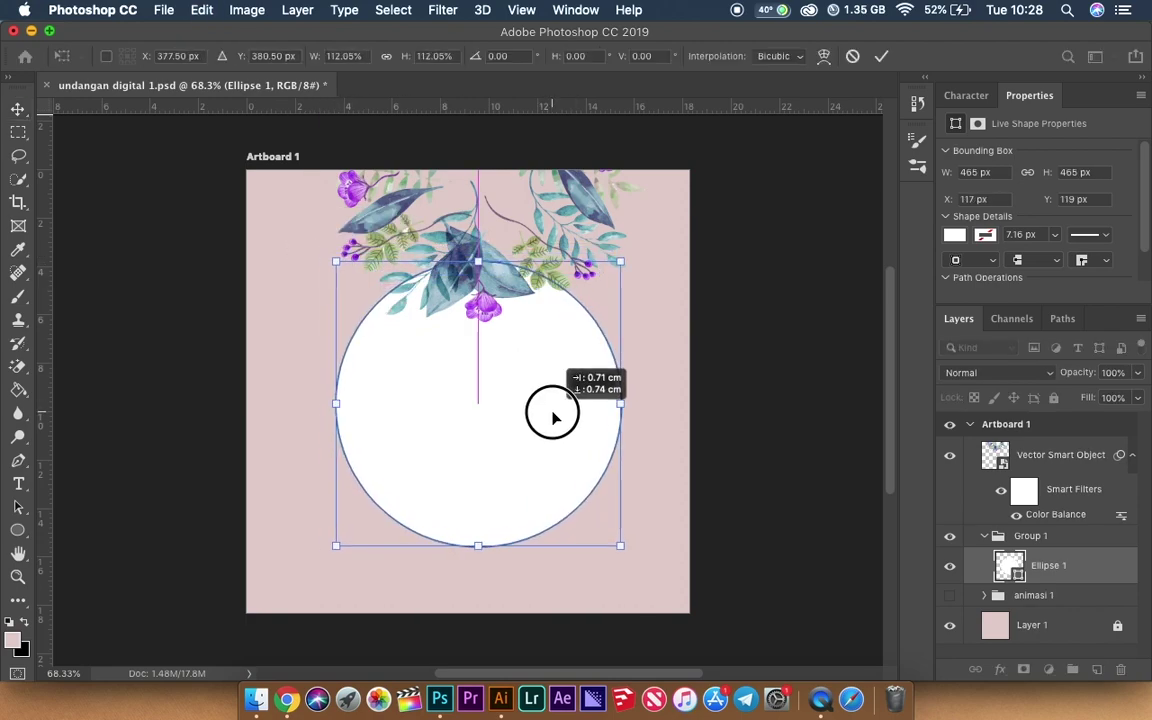
Duplicate the white circle with no fill to leave an outline ring, checking it by toggling visibility.
click(1048, 565)
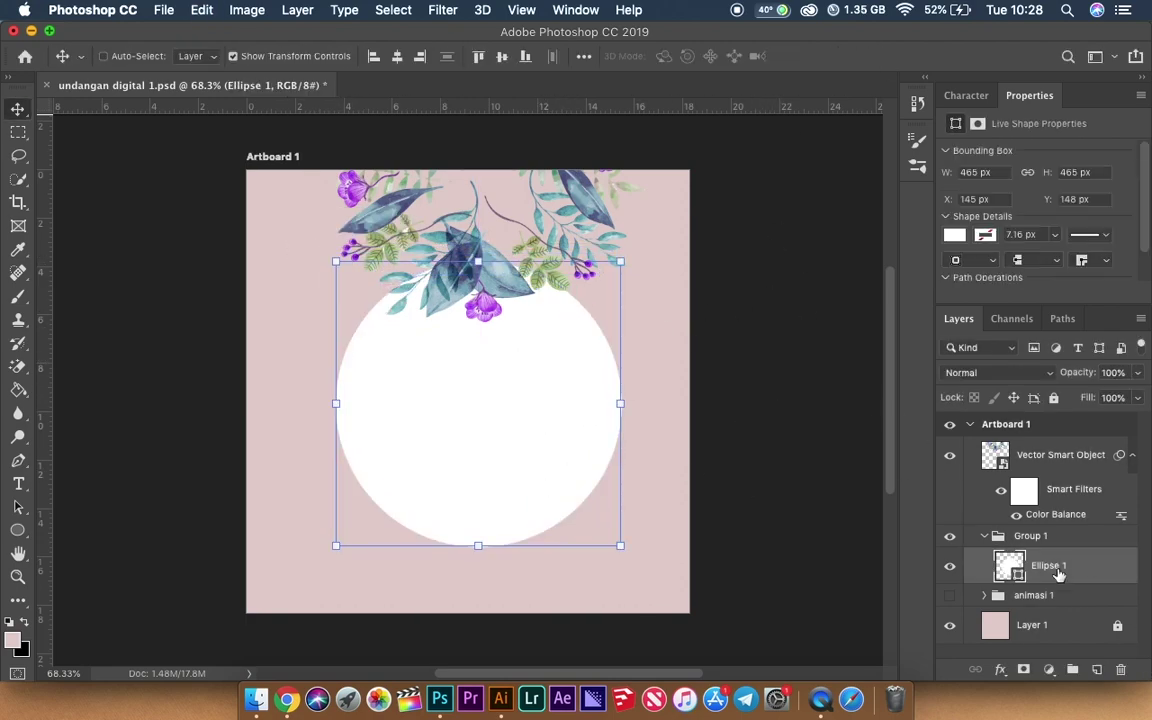
key(ctrl+j)
click(954, 234)
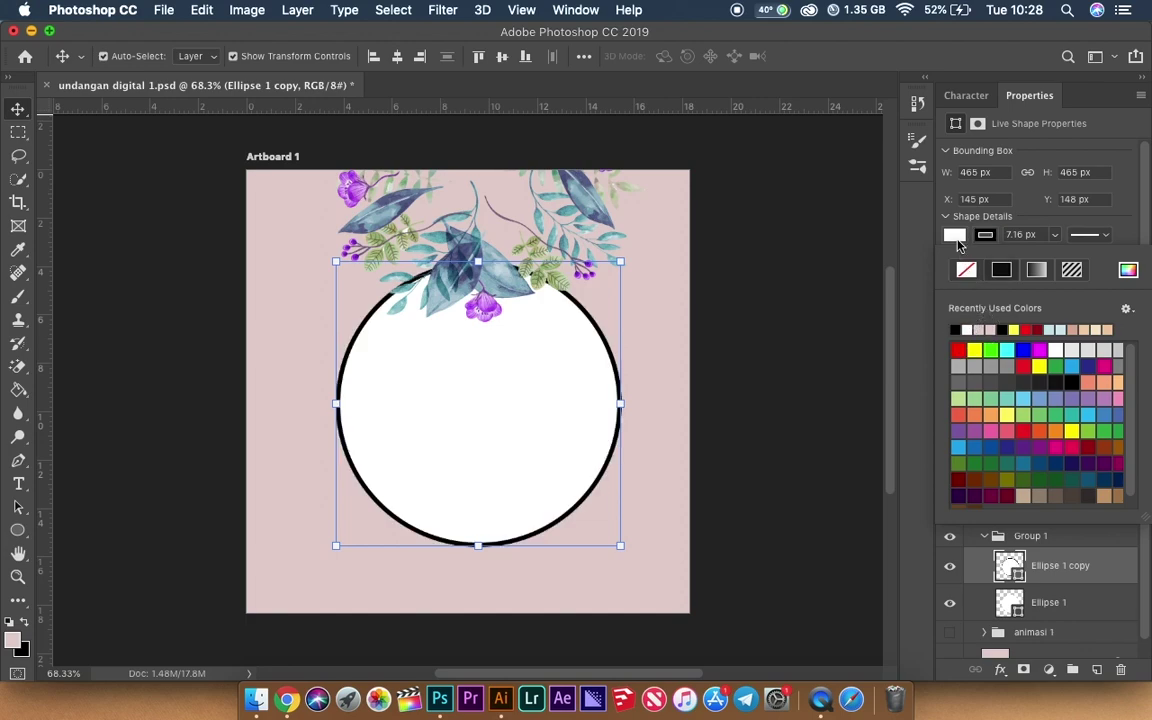
click(960, 242)
click(955, 235)
click(819, 344)
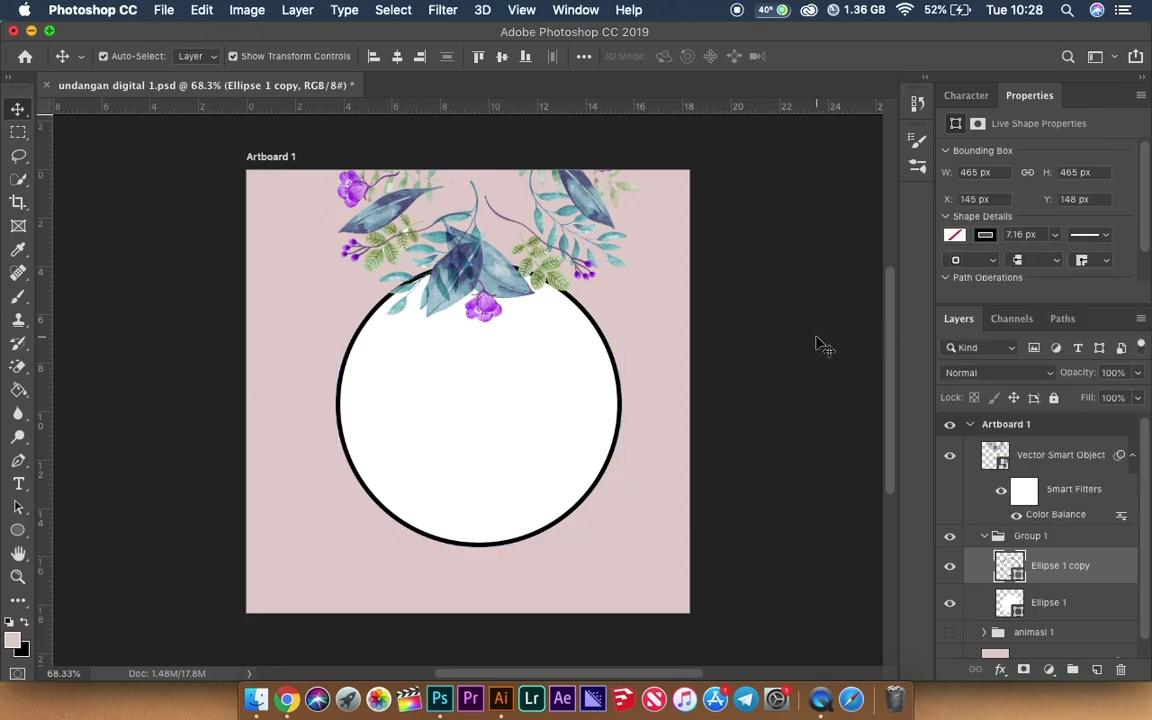
click(614, 364)
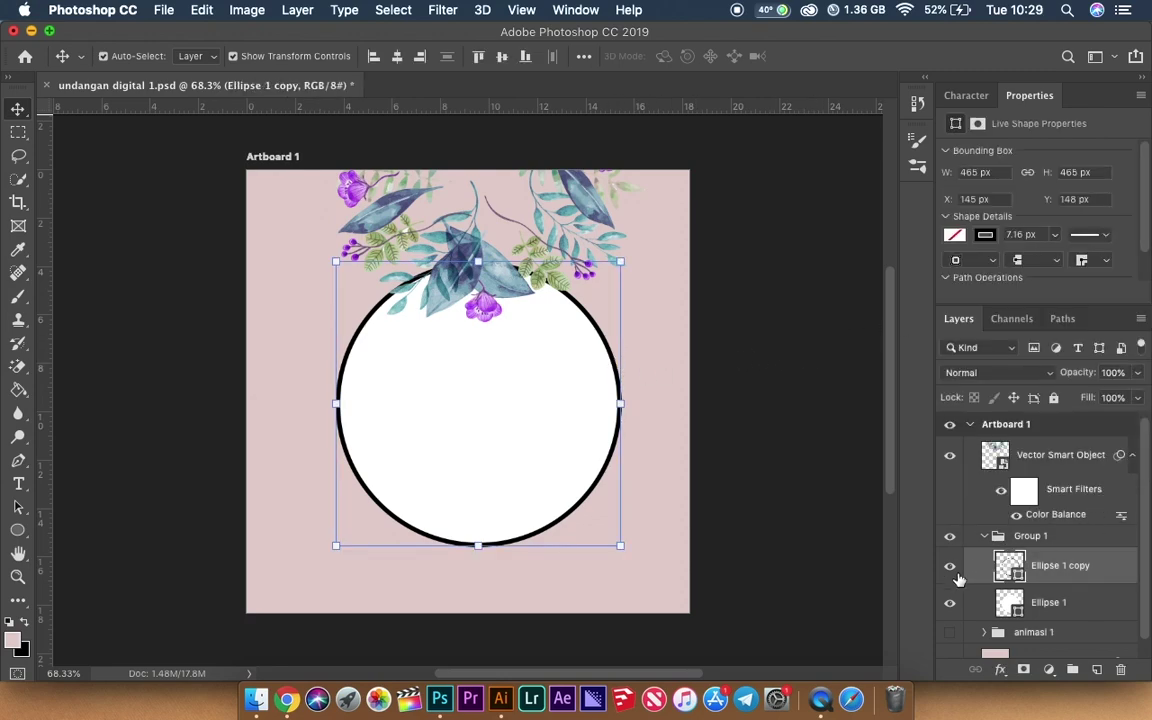
click(951, 572)
click(951, 604)
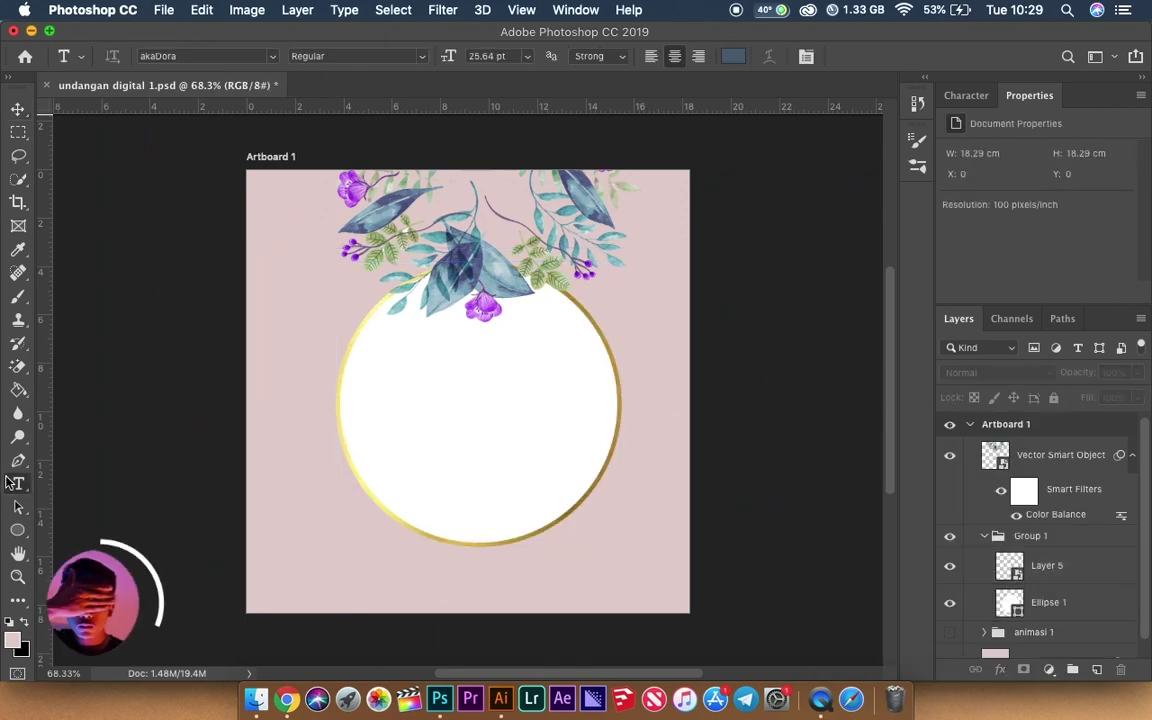
Type the bride's and groom's names in the circle, adding a parents line beneath each.
click(461, 355)
text(lulu riy)
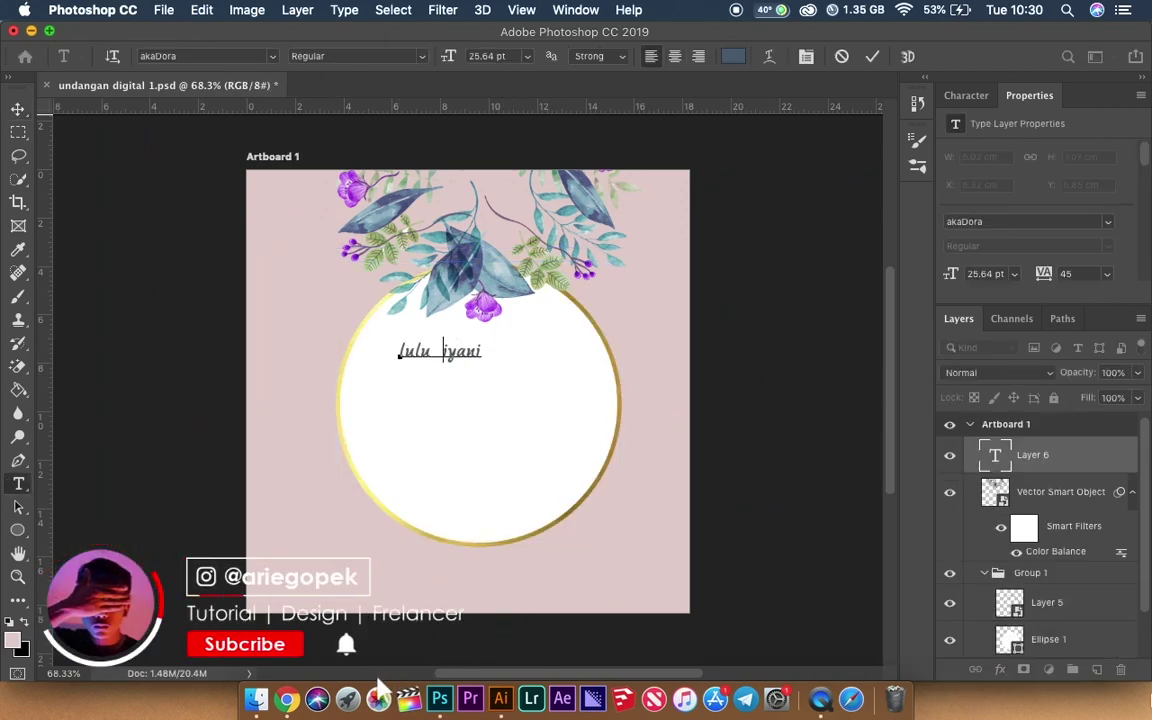
key(ctrl+Return)
drag(501, 355, 505, 440)
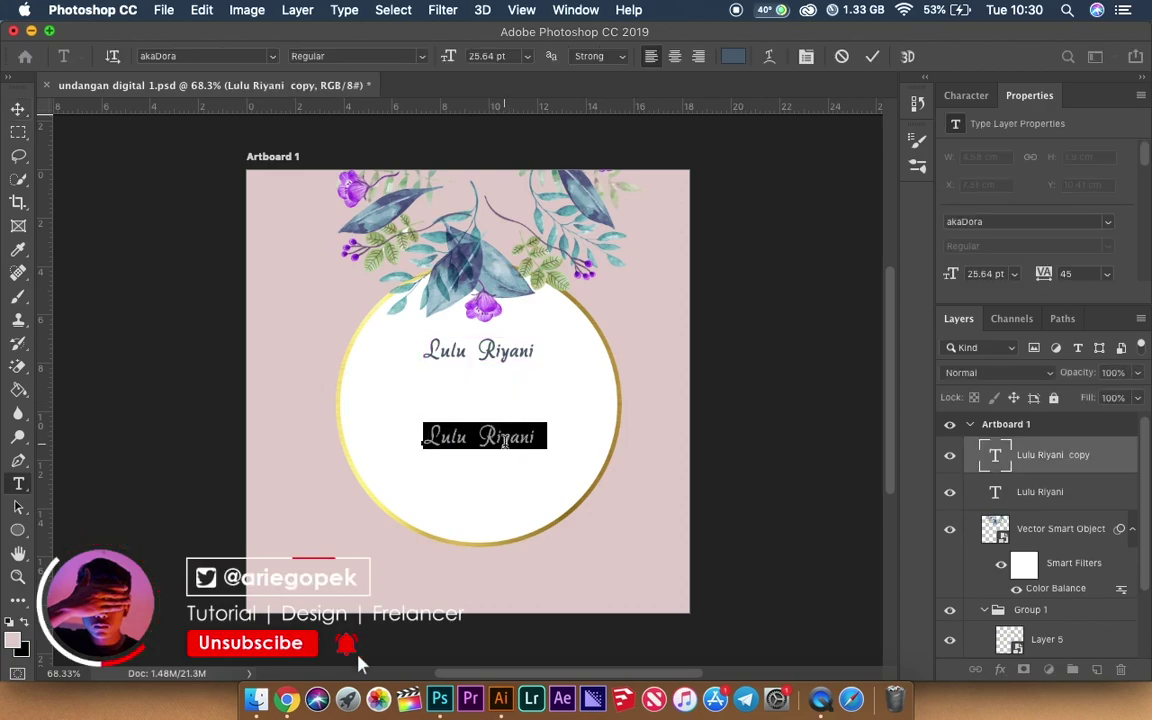
text(jono)
key(ctrl+Return)
drag(610, 341, 610, 365)
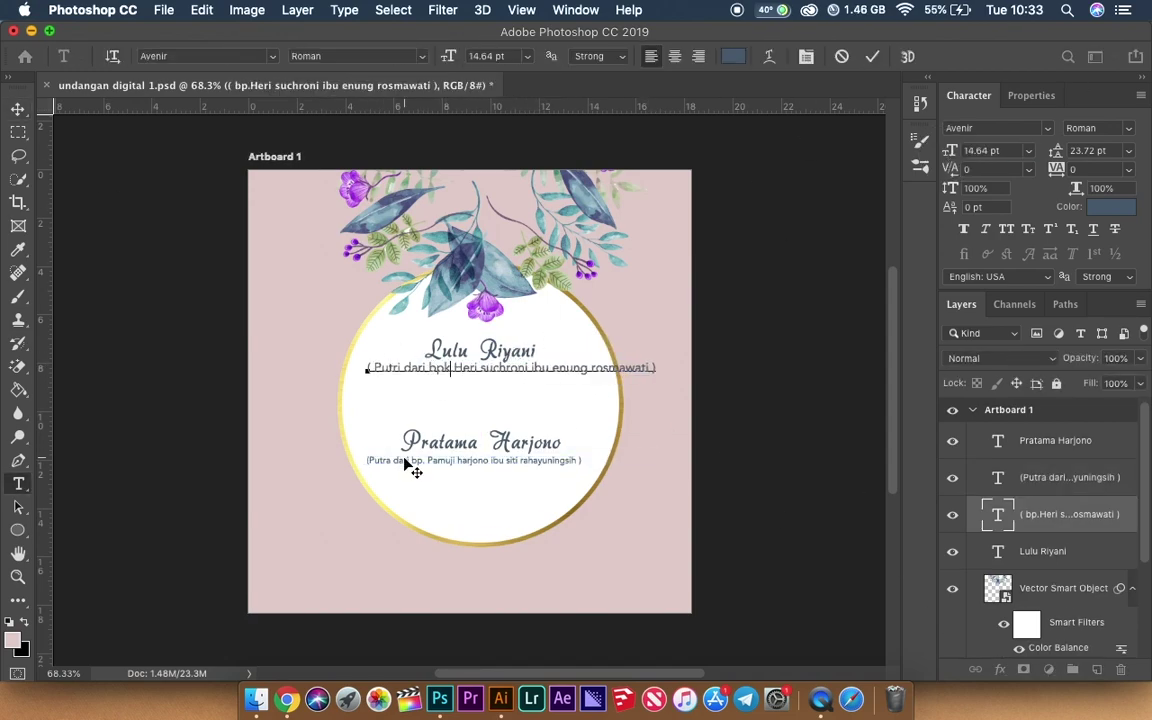
key(ctrl+Return)
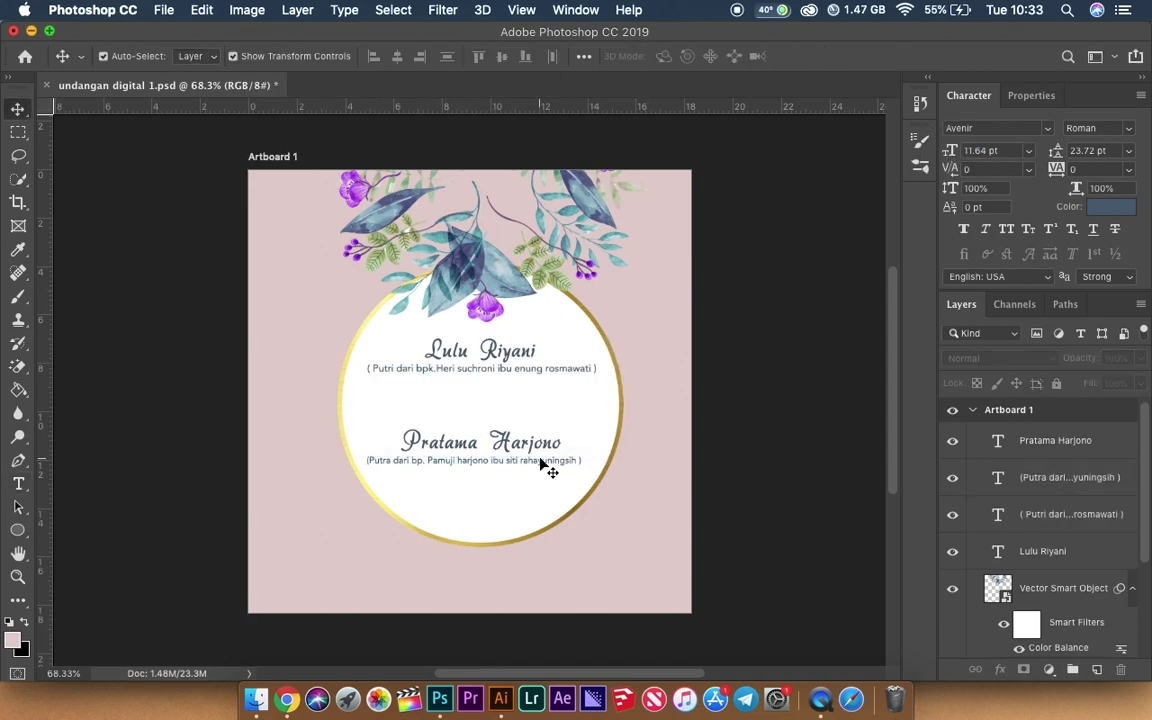
click(536, 464)
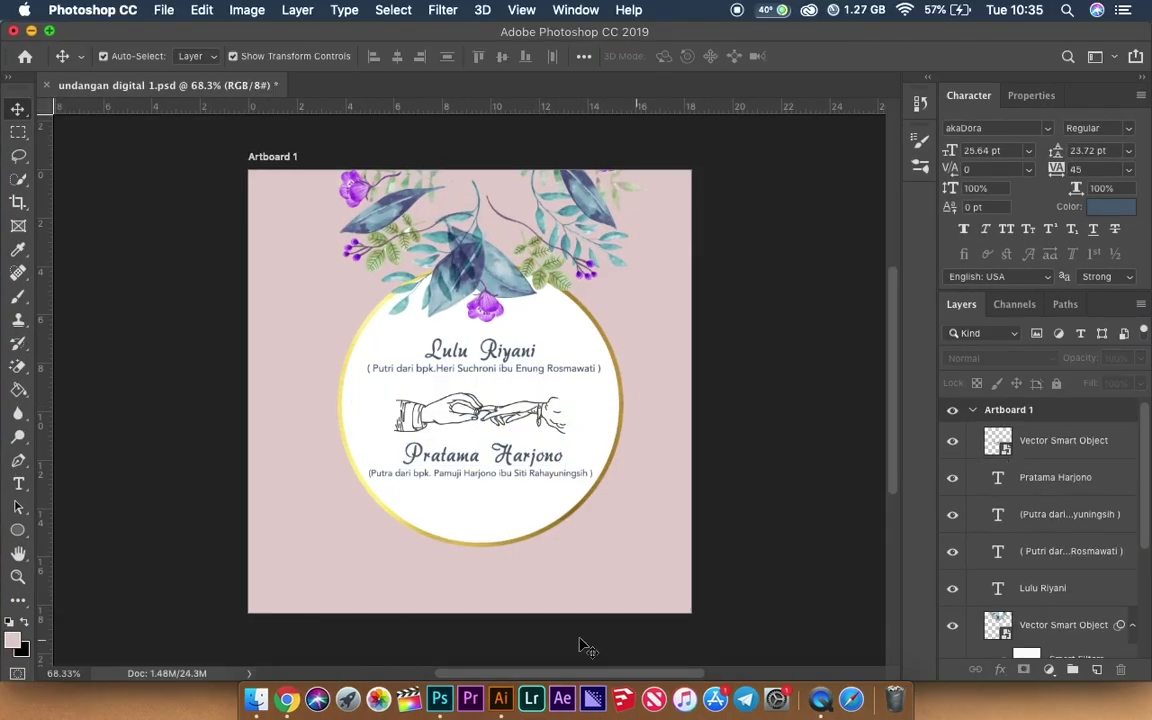
In Illustrator's floral leaves artwork, clear the selection and select one blue leaf sprig.
click(501, 698)
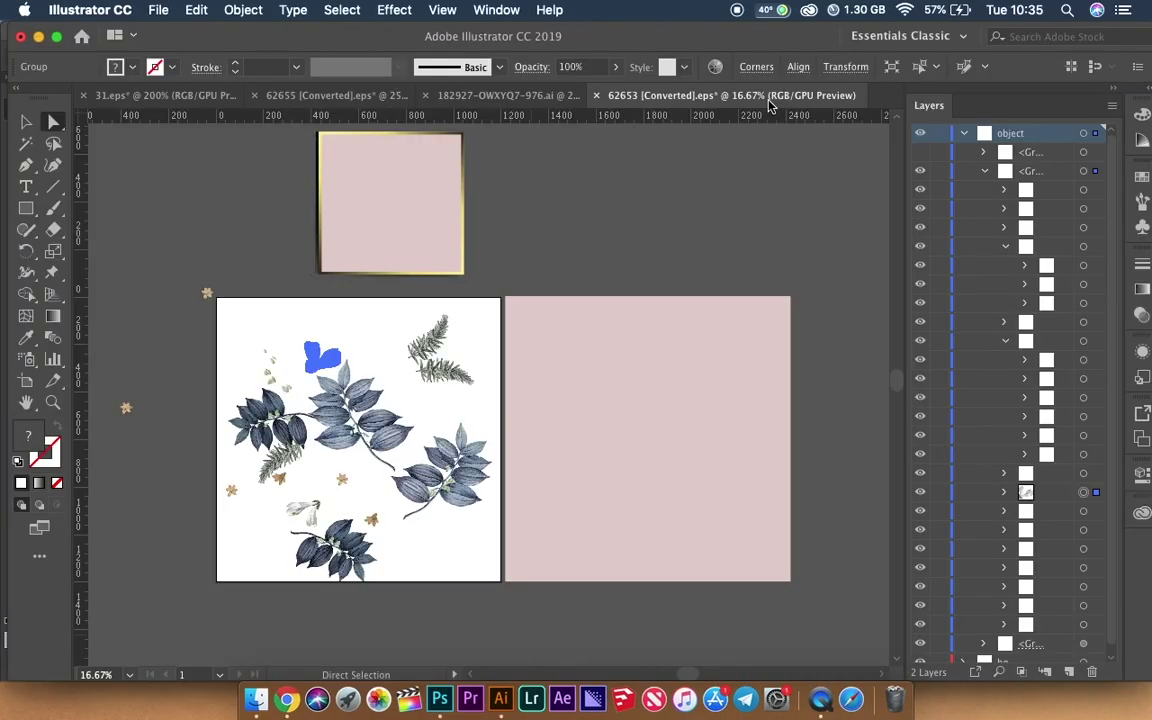
click(630, 172)
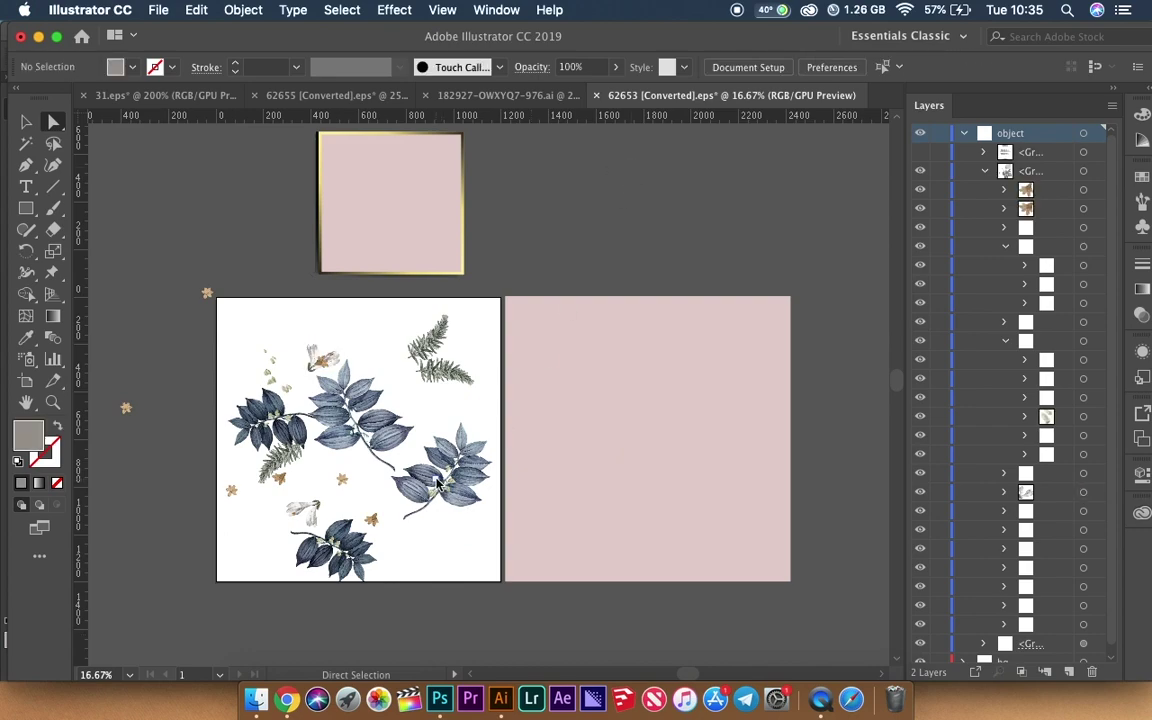
click(425, 481)
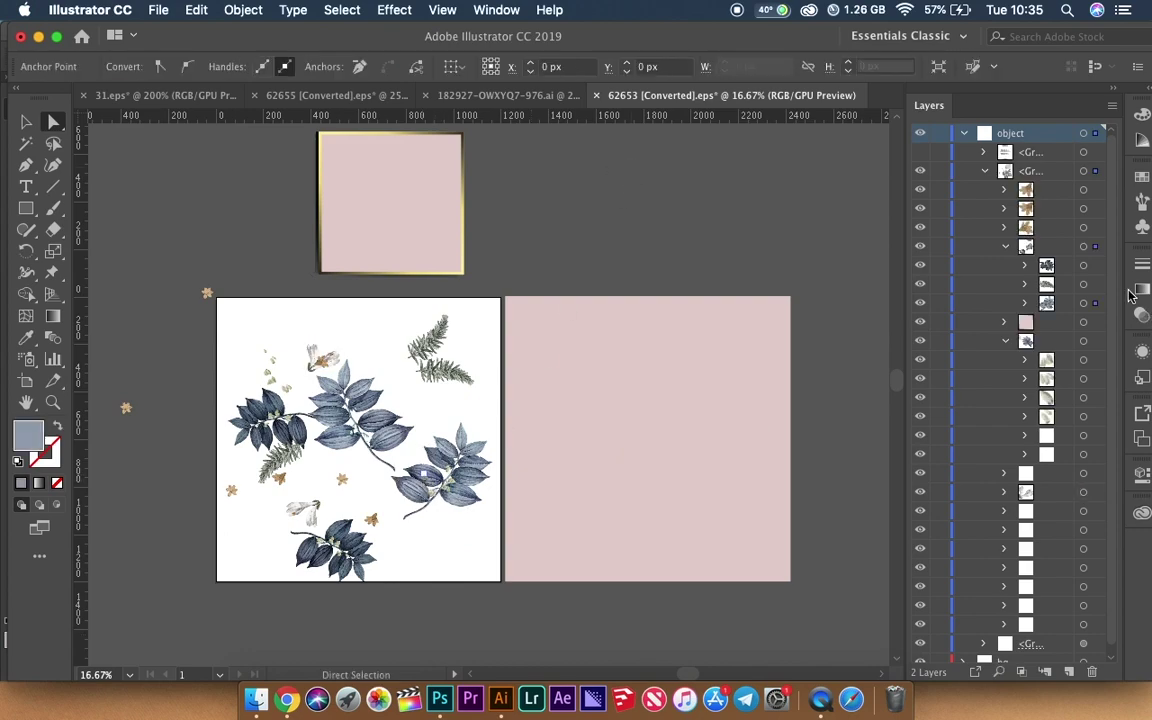
click(462, 465)
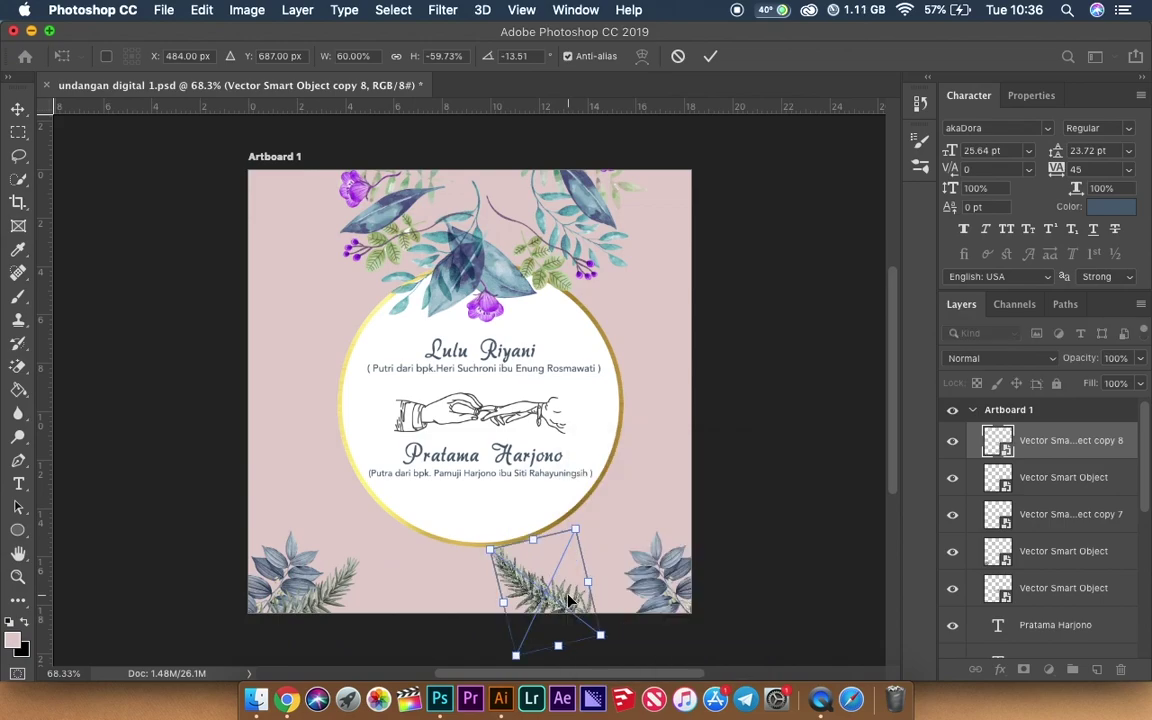
Move the leaf sprig into the names card's bottom-right corner and confirm it.
drag(568, 600, 648, 590)
key(Return)
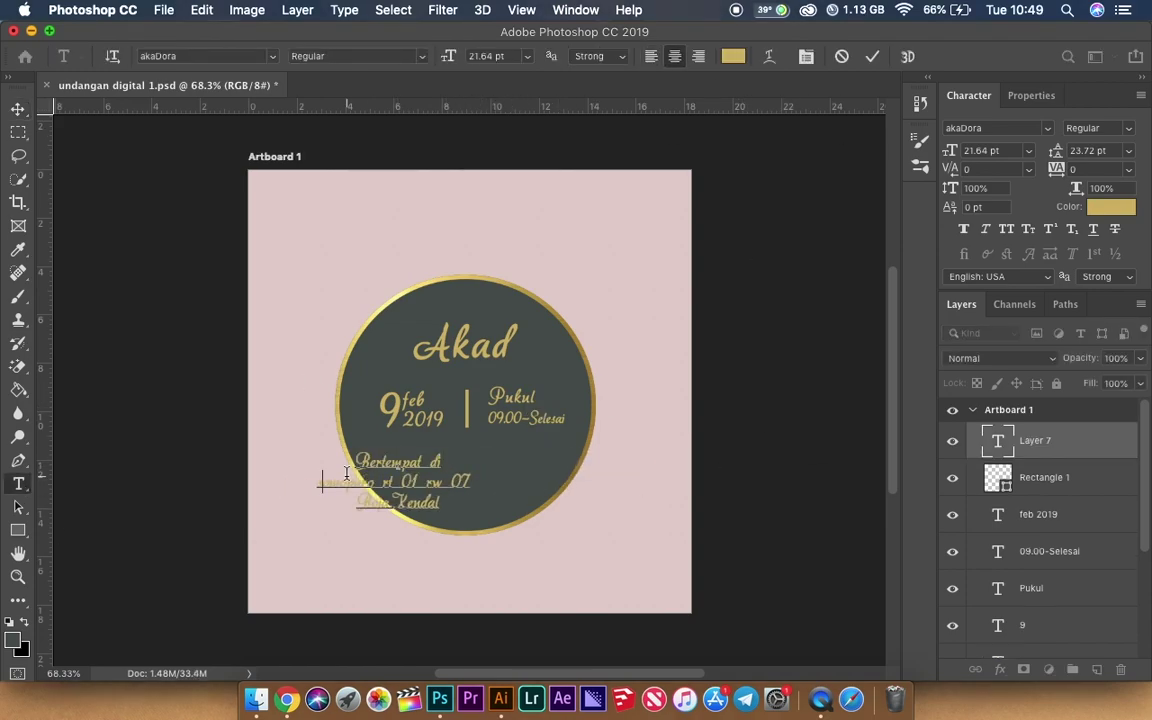
Bring a leaf sprig over from the Illustrator wreath artwork, mirror it, and set it beside the ring.
click(501, 699)
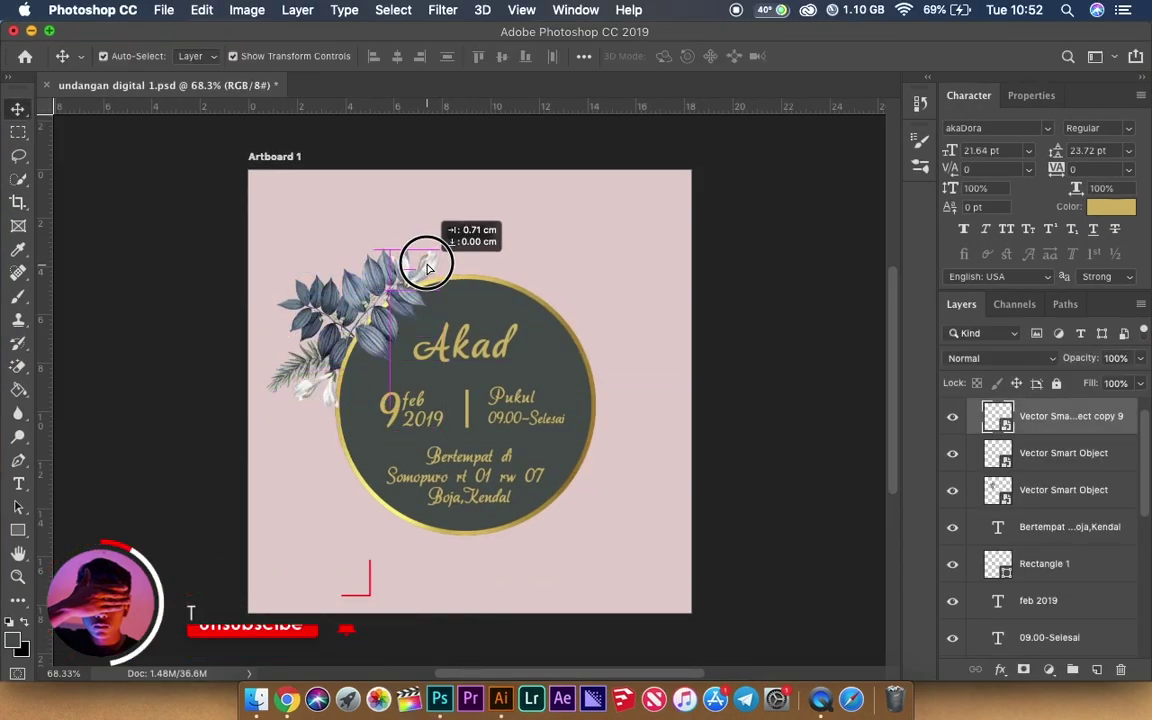
click(501, 698)
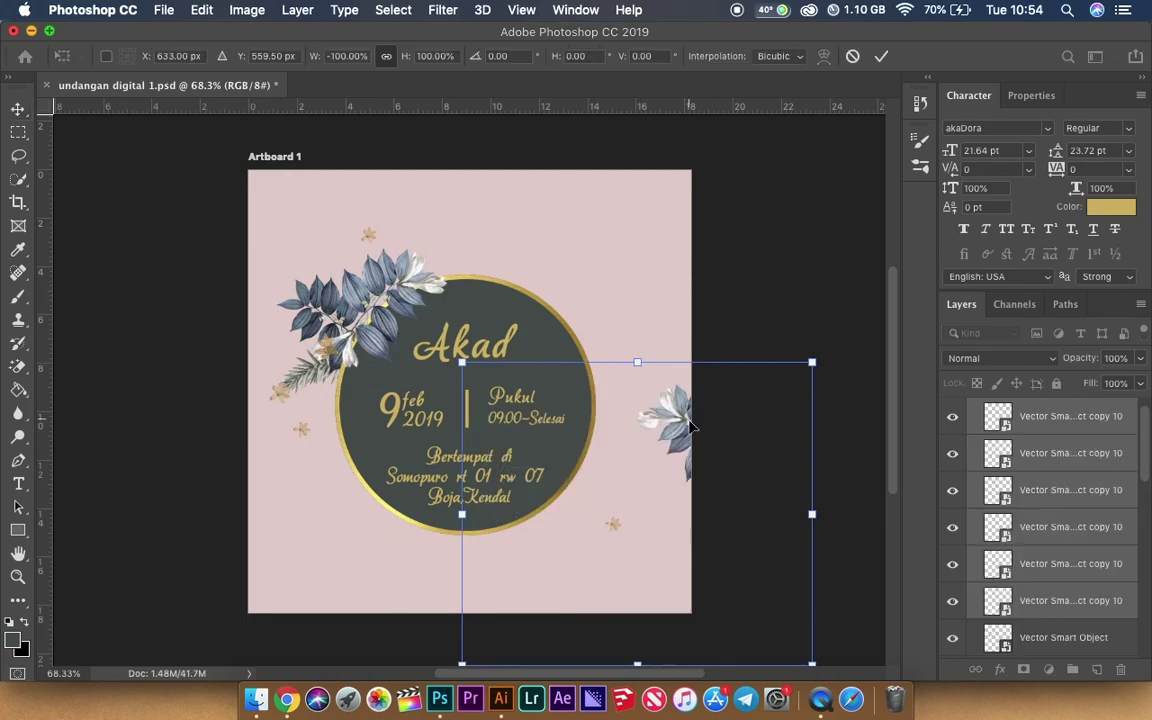
key(Return)
drag(612, 530, 600, 497)
click(800, 380)
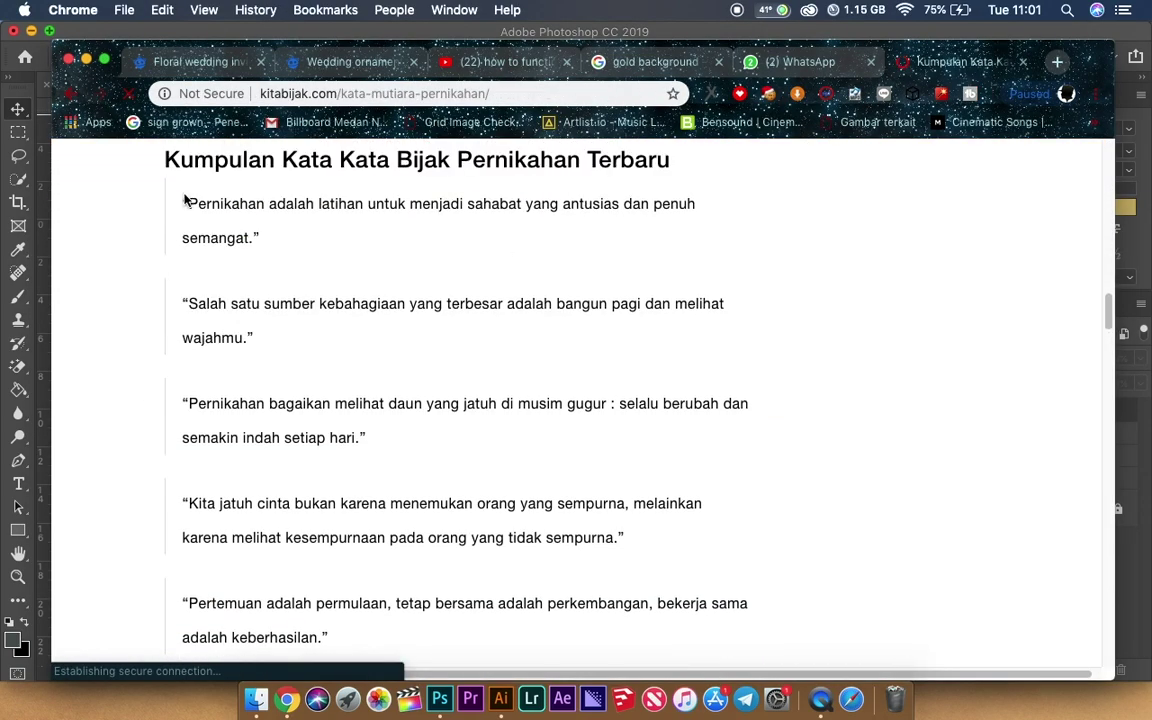
Select and copy the 'Kita jatuh cinta…' quote paragraph on kitabijak.com.
scroll(730, 367, down, 1)
triple_click(191, 491)
key(super+c)
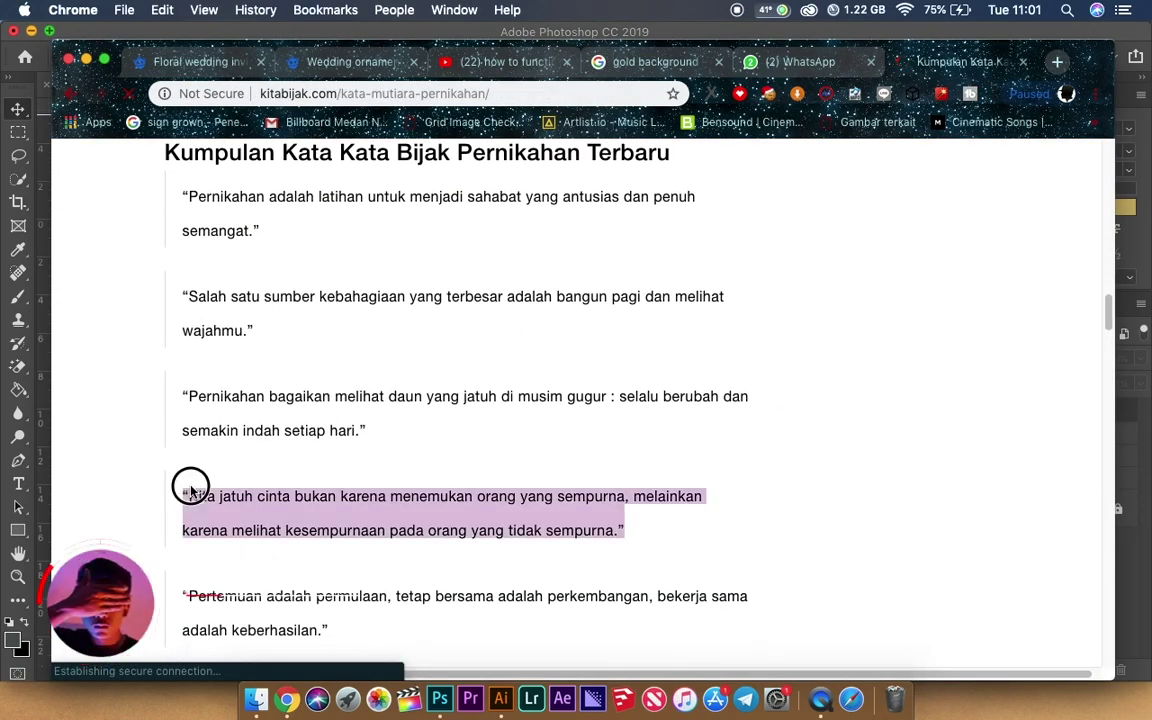
drag(191, 491, 634, 537)
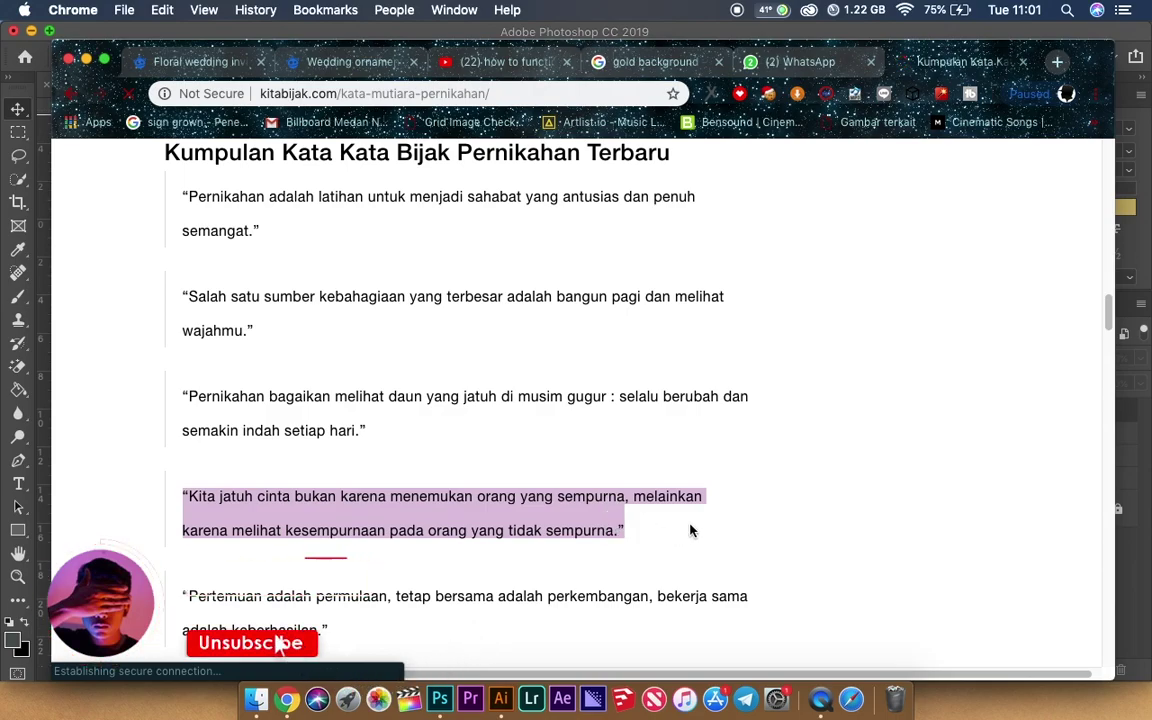
key(super+v)
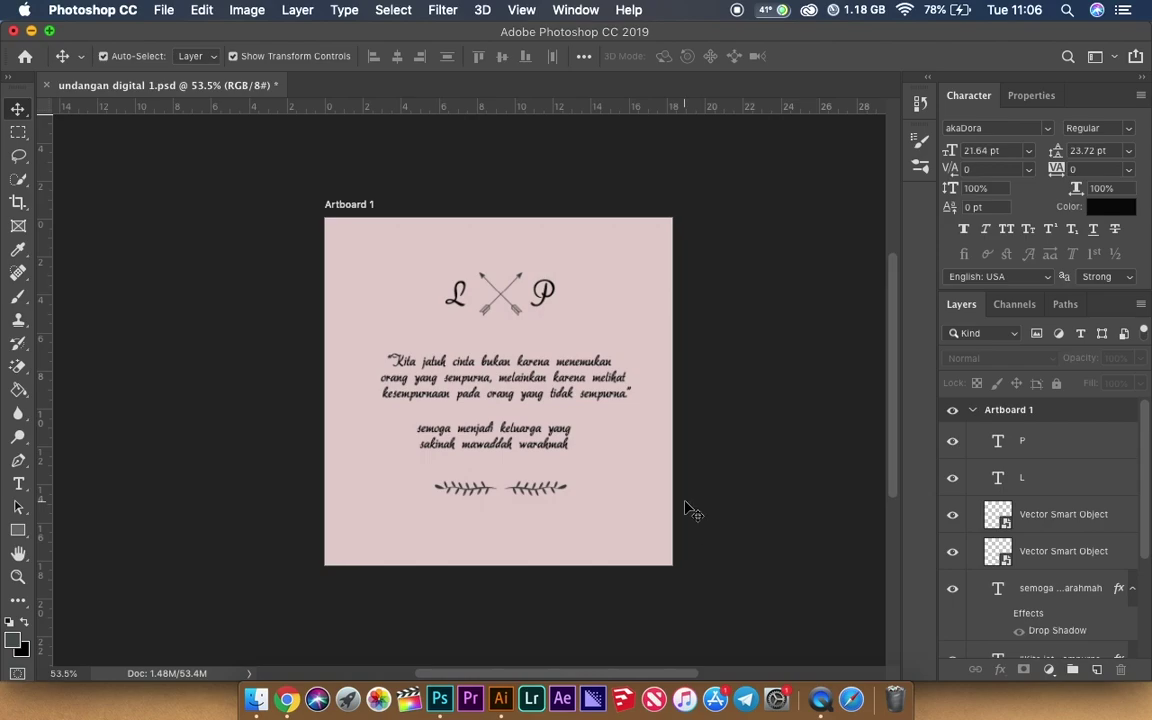
Deselect on the quote page, glance at the Illustrator artwork, and return to Photoshop.
click(670, 392)
click(502, 697)
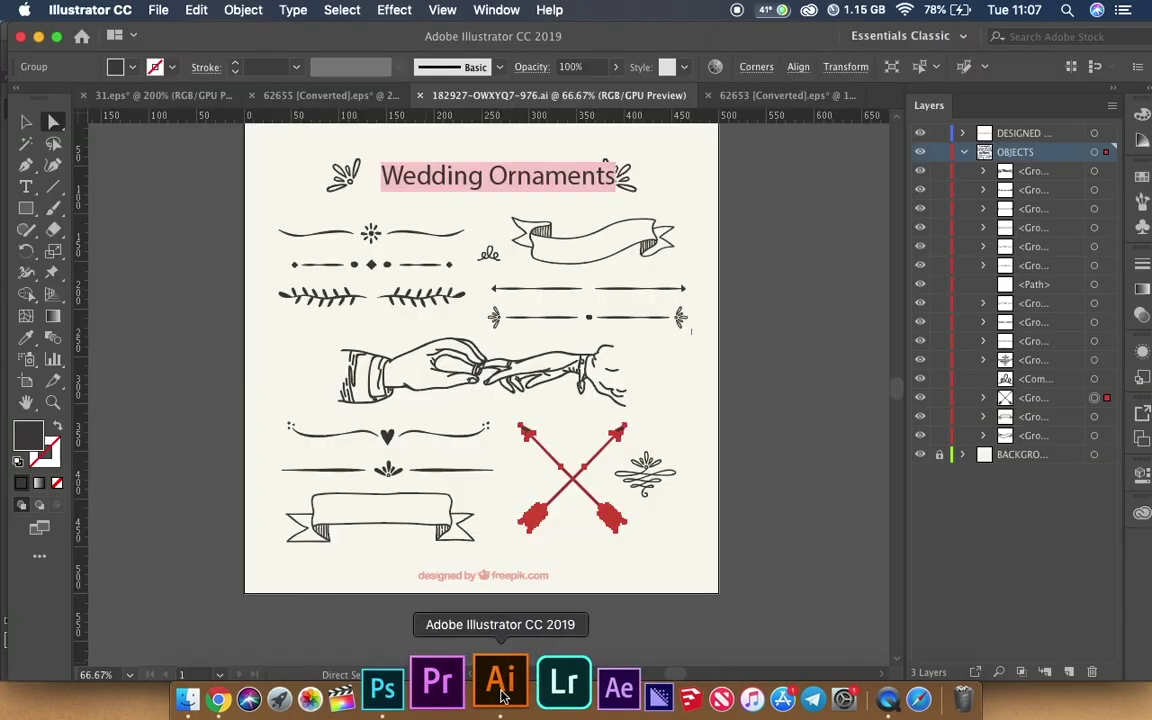
key(super+Tab)
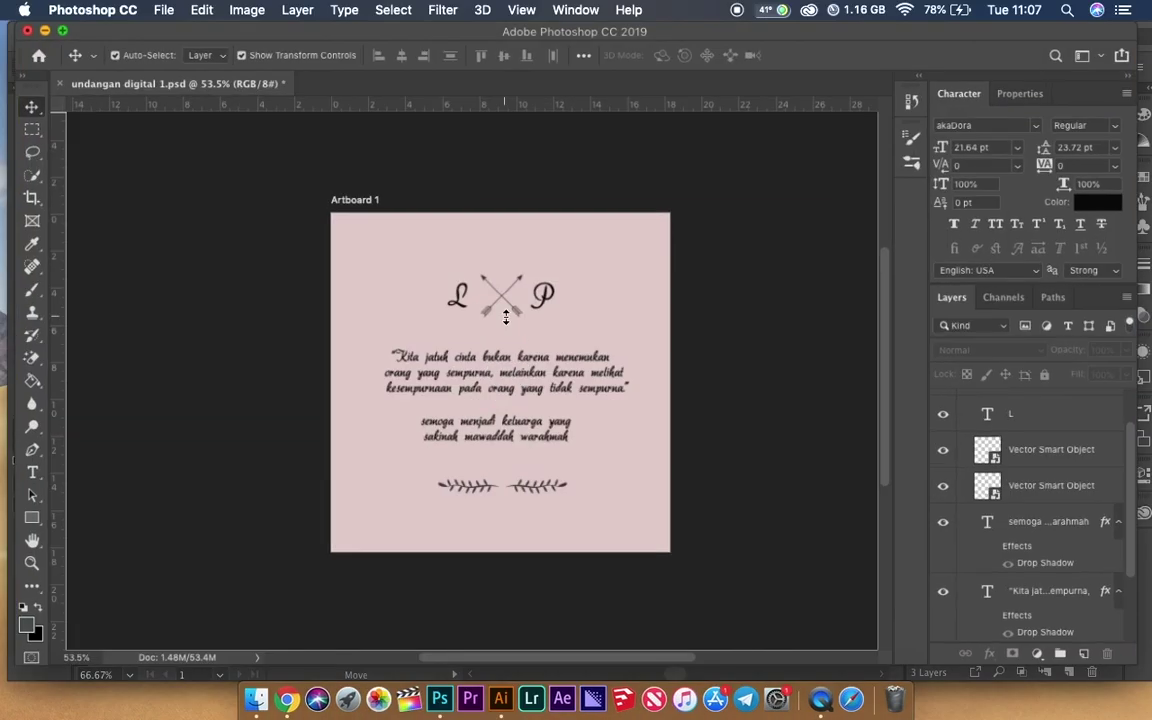